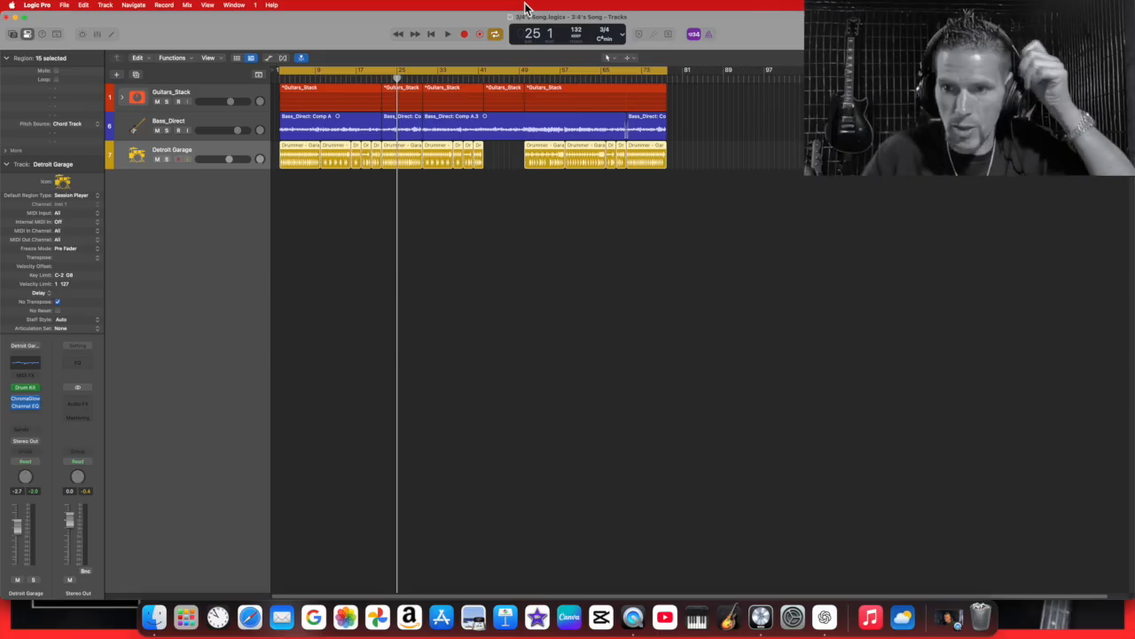
Inspect the tracks inside Guitars_Stack and play back the existing song arrangement
left_click(123, 98)
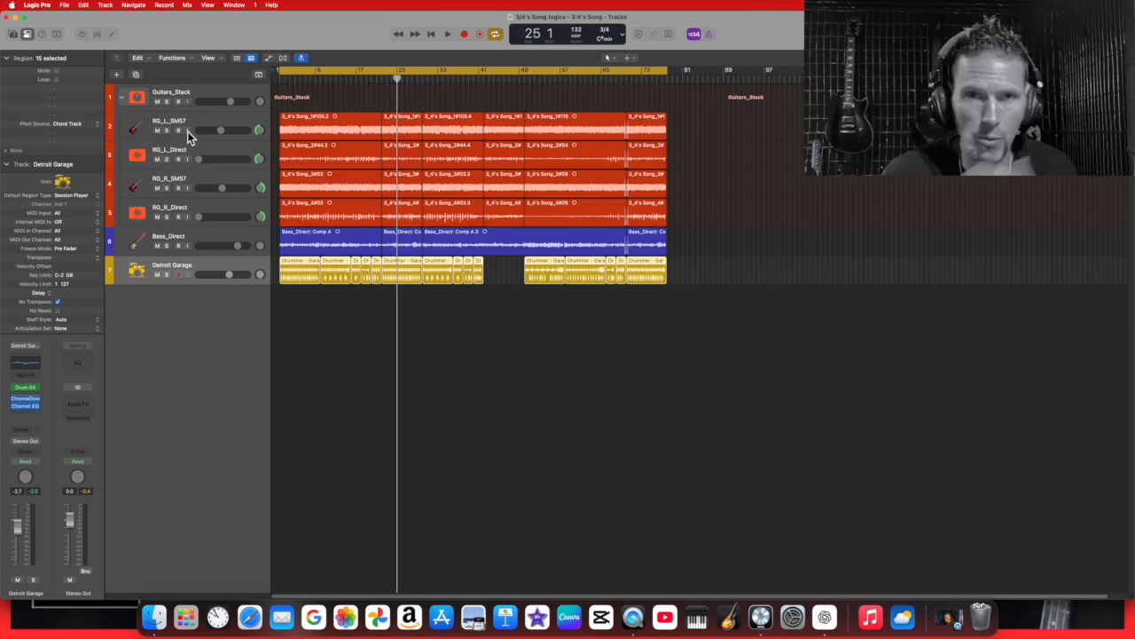
left_click(123, 98)
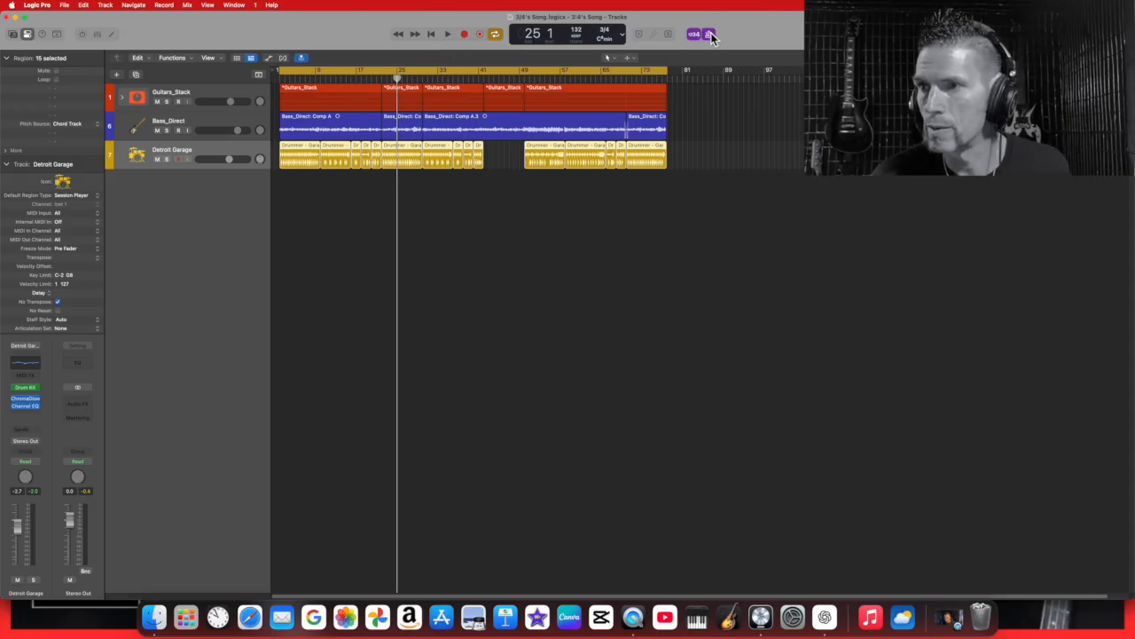
left_click(448, 36)
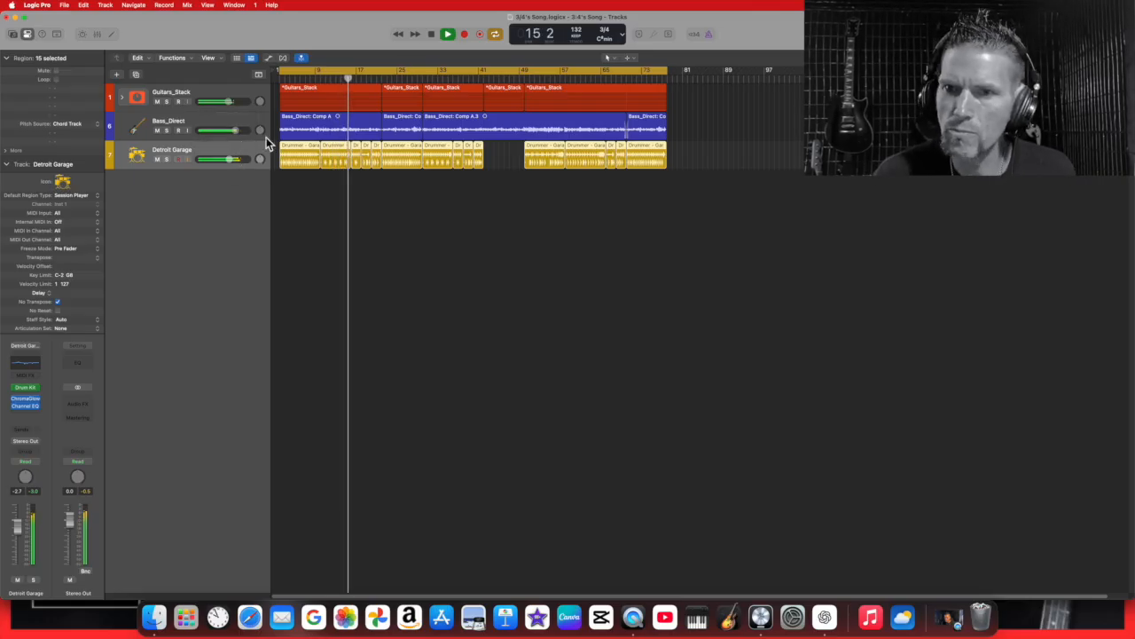
left_click(434, 36)
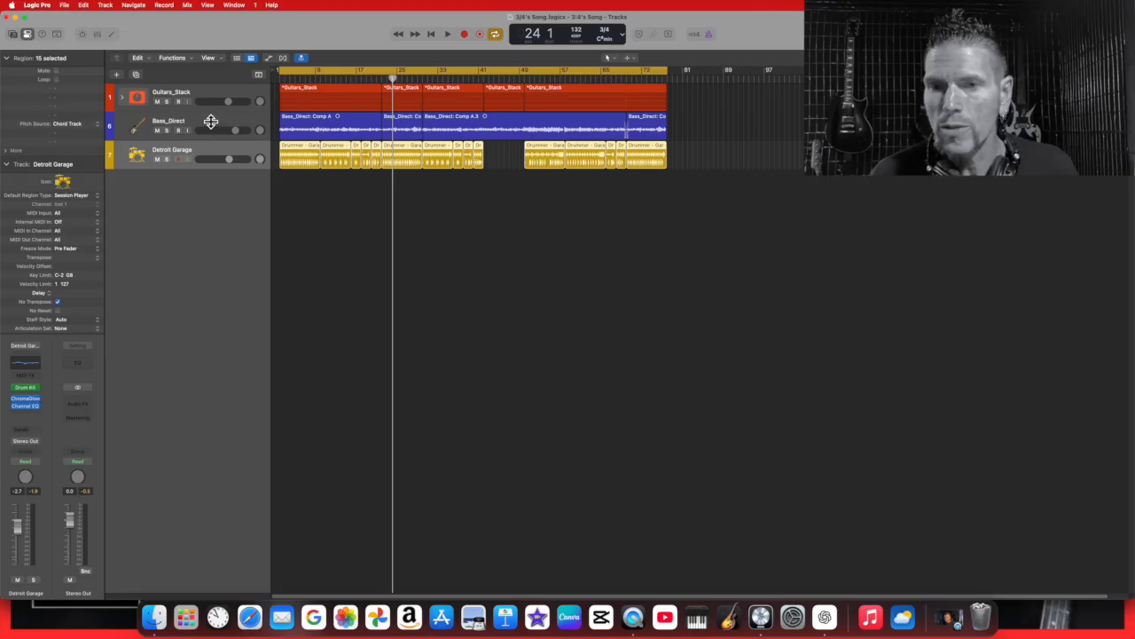
Mute the existing Detroit Garage track and create a Session Player Drummer track in the Garage Rock style
left_click(157, 161)
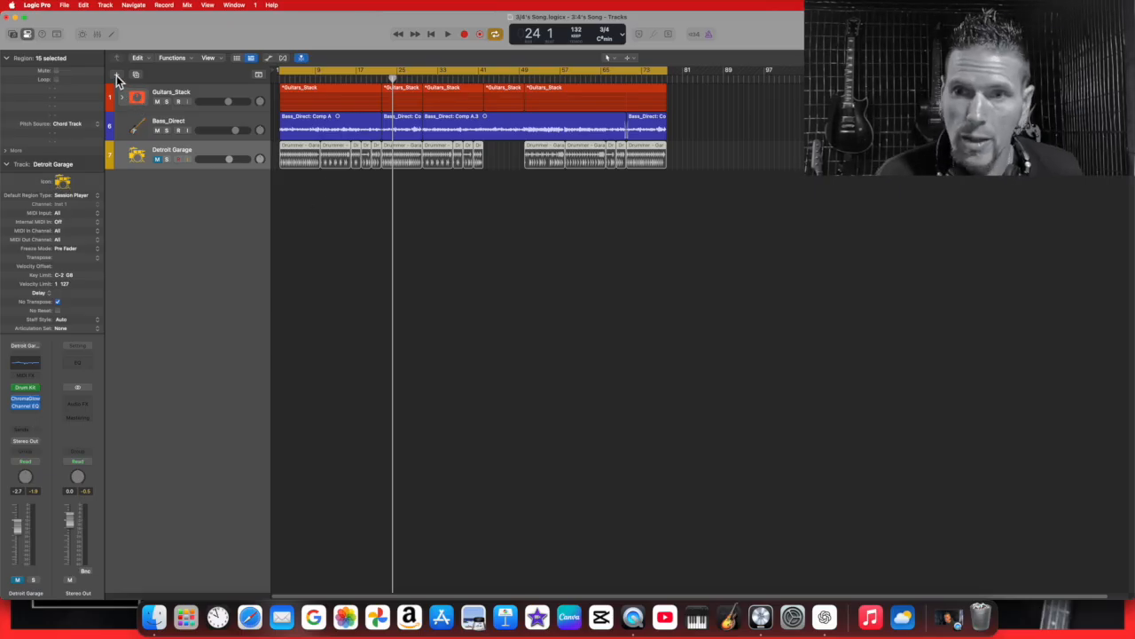
left_click(117, 77)
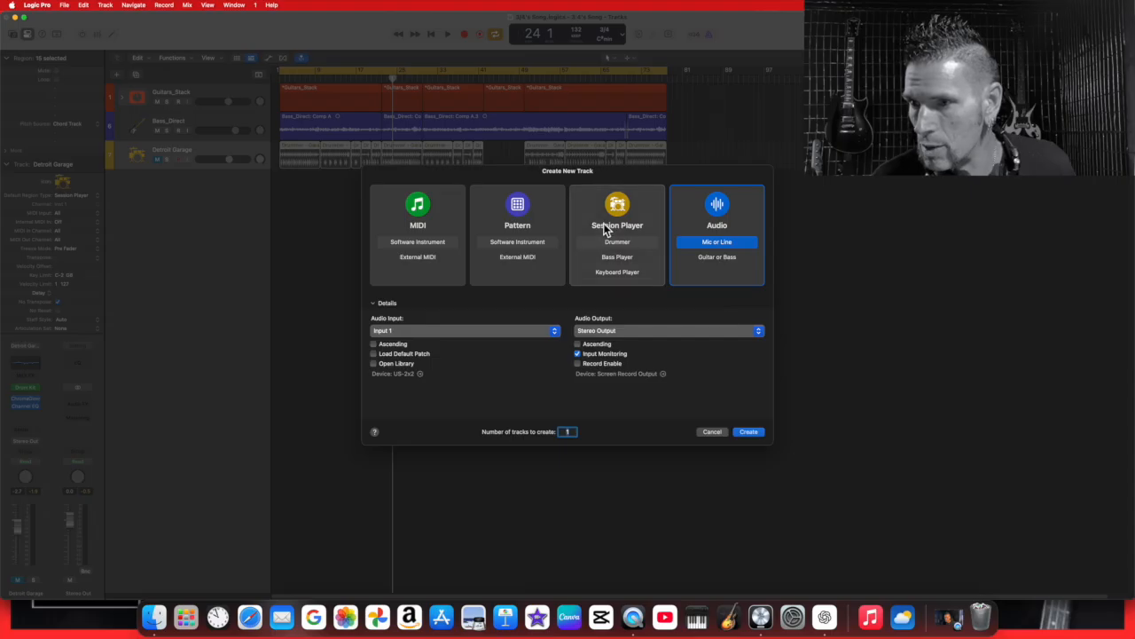
left_click(629, 241)
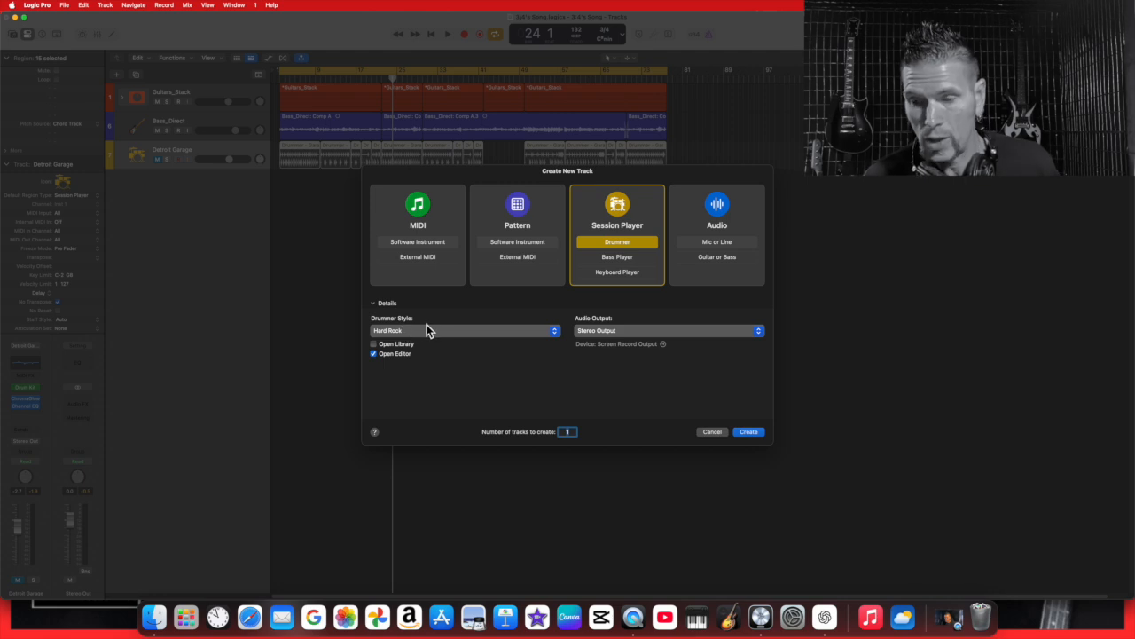
left_click(555, 333)
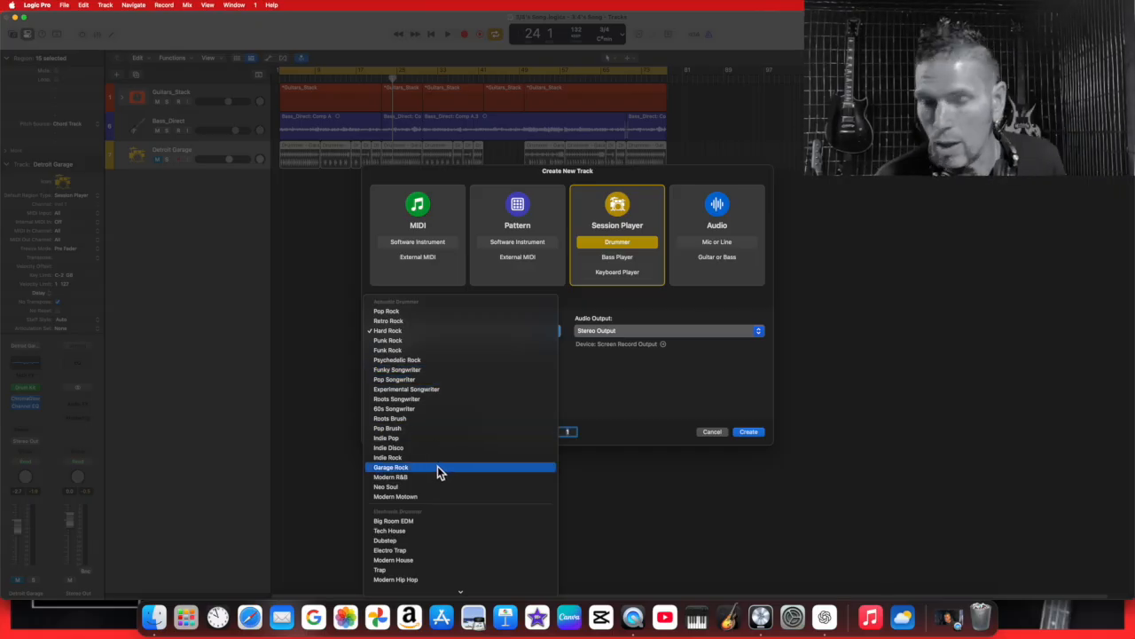
scroll(437, 466, "down", 3)
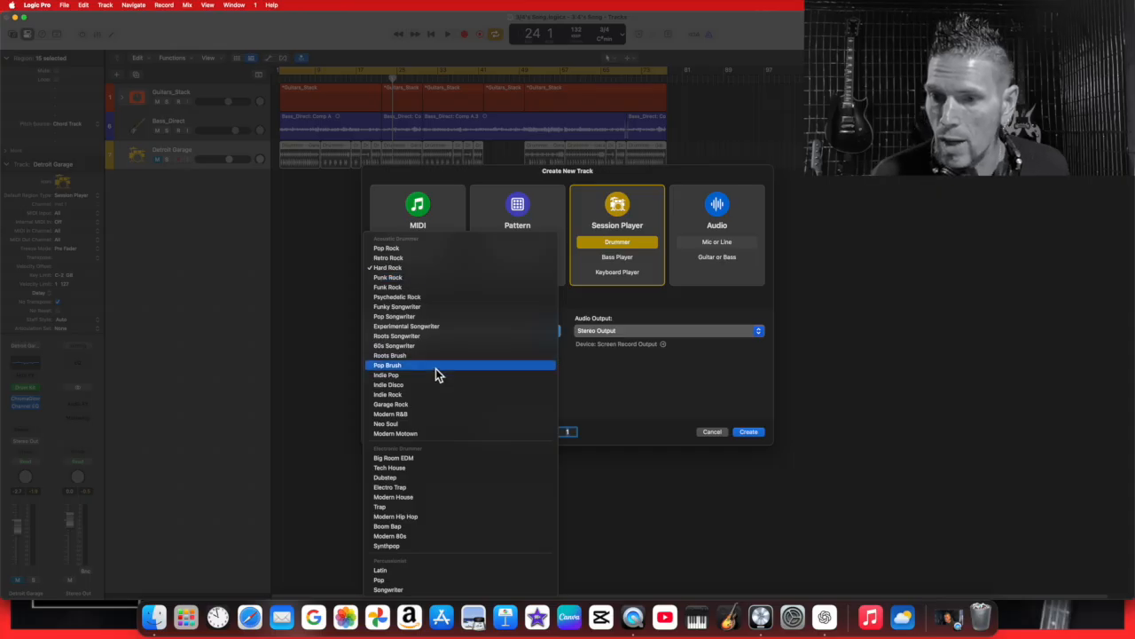
left_click(432, 405)
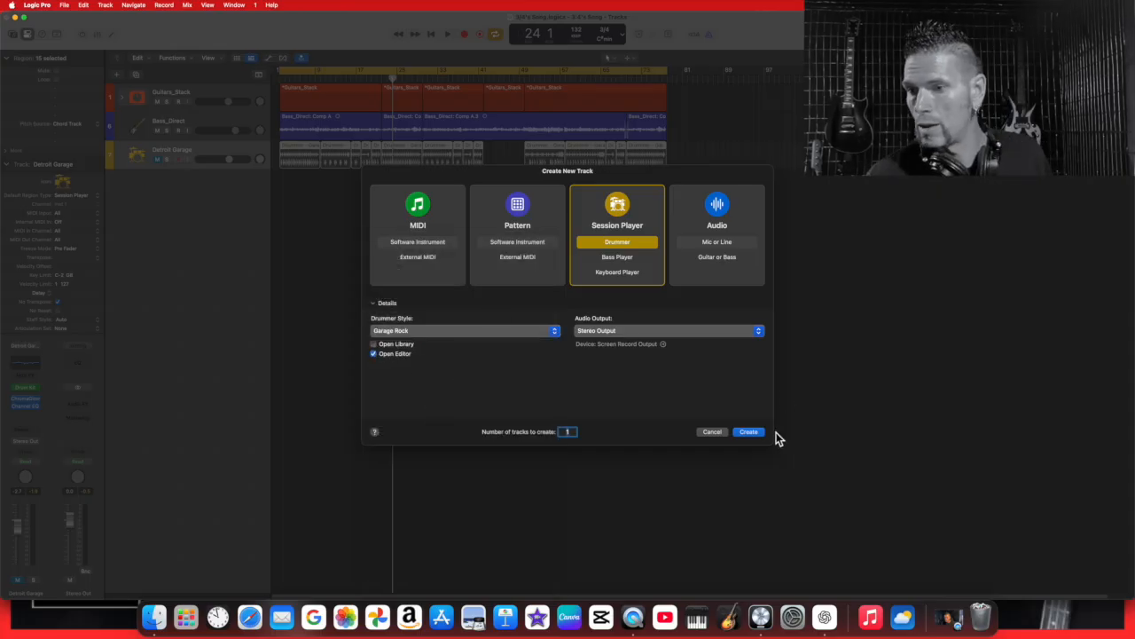
left_click(750, 432)
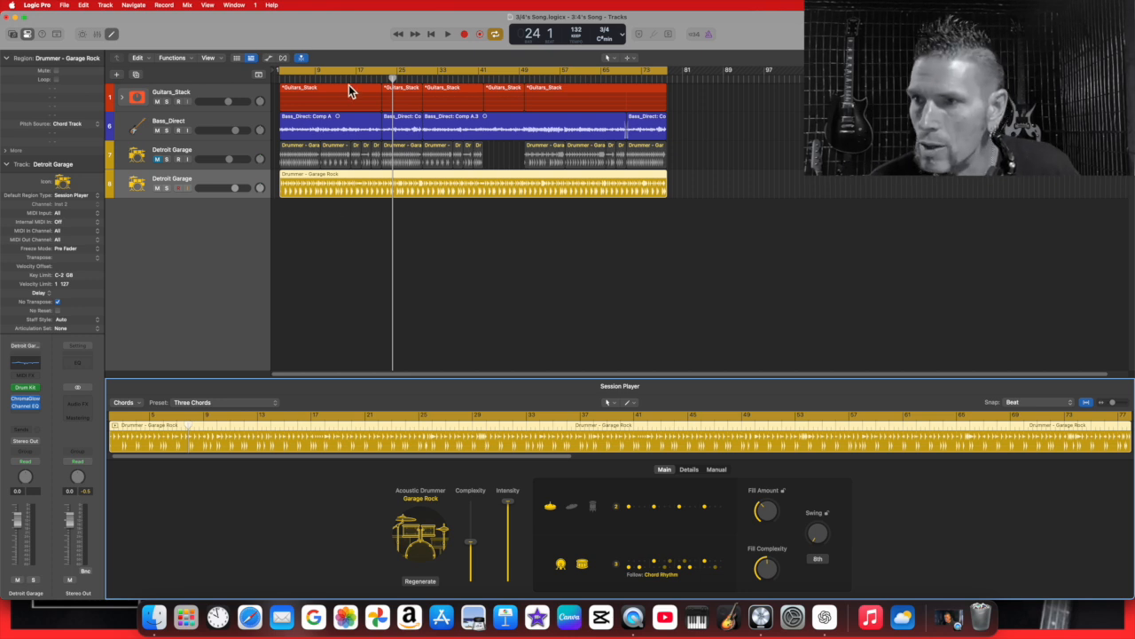
Shorten the cycle range to bars 2 through 10 and return the playhead to its start
left_click_drag(665, 68, 319, 63)
key("super+Right")
key("super+Right")
key("super+Right")
key("super+Right")
key("super+Right")
key("super+Right")
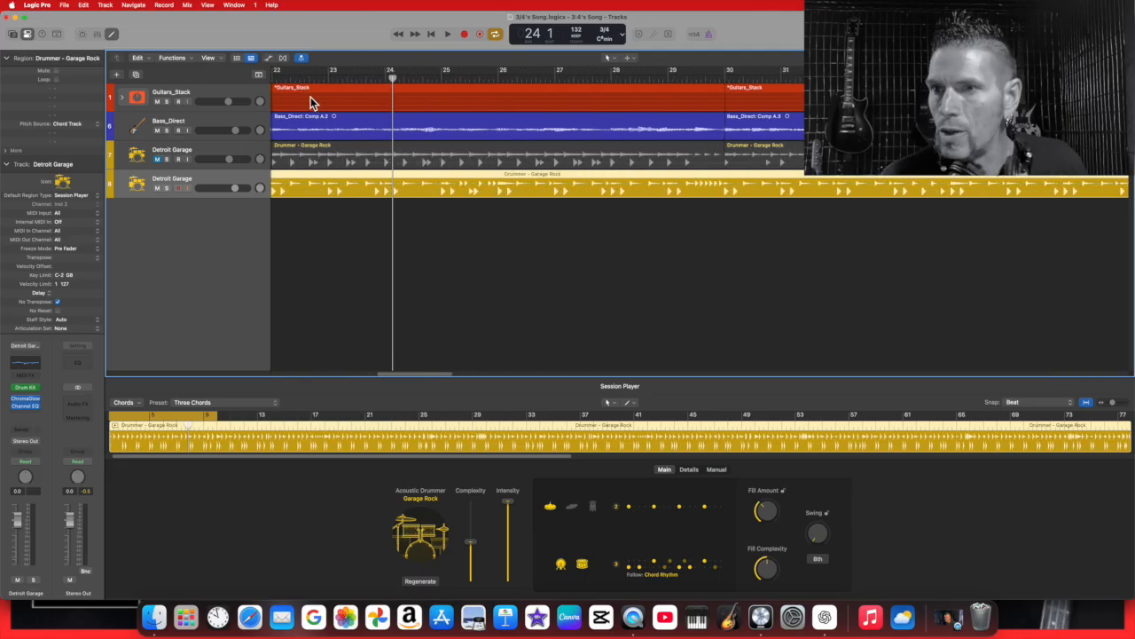
left_click(435, 37)
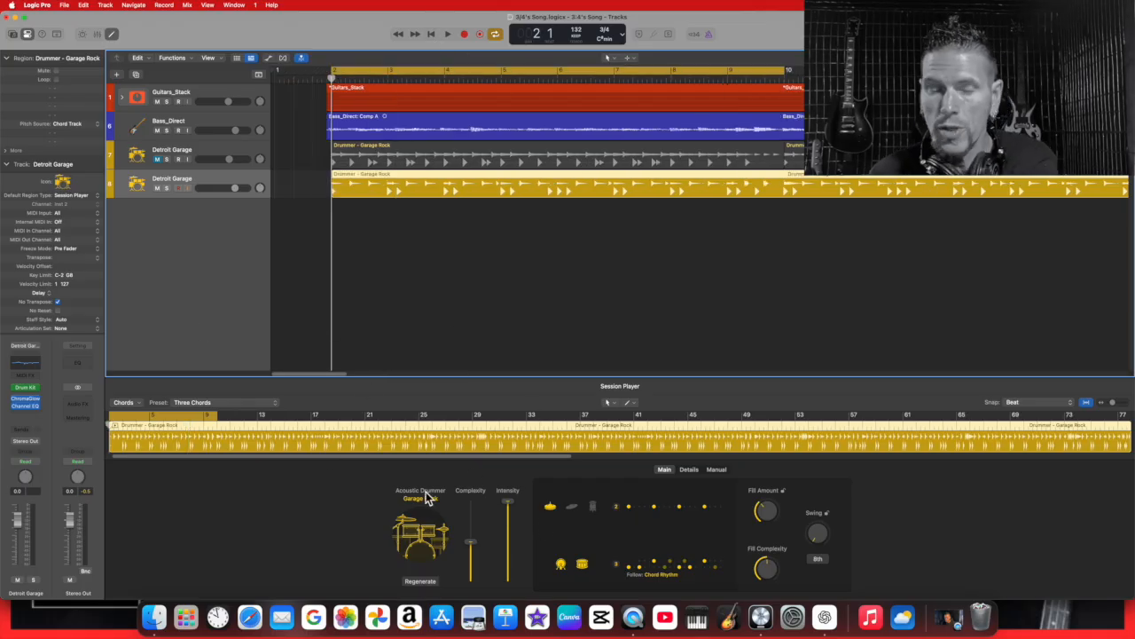
left_click(113, 34)
left_click(117, 33)
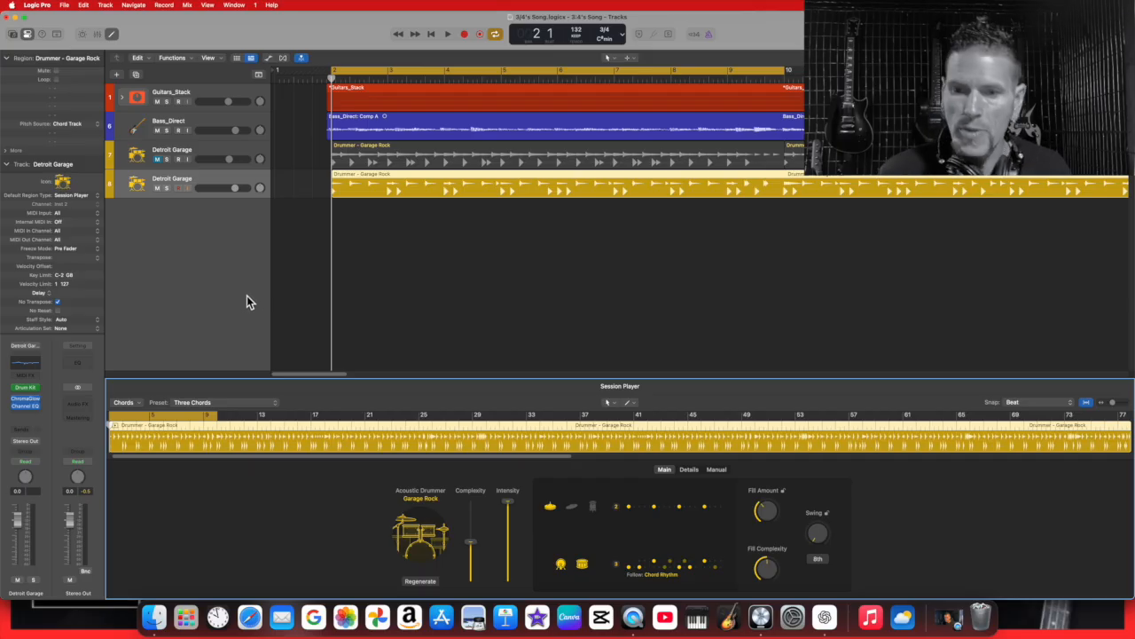
left_click(139, 403)
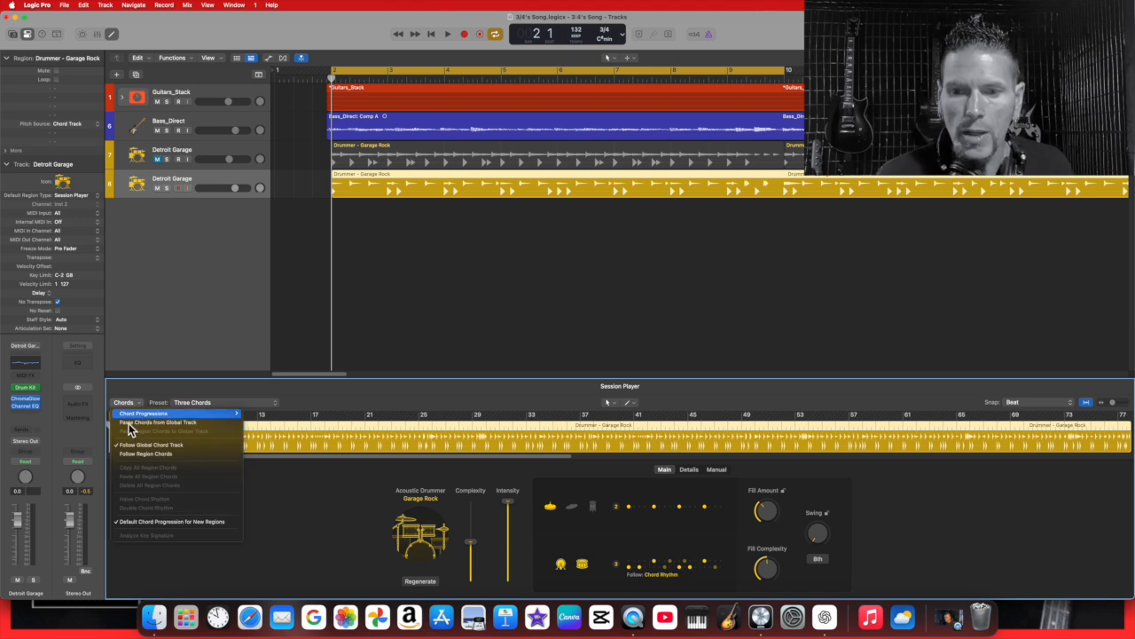
left_click(180, 369)
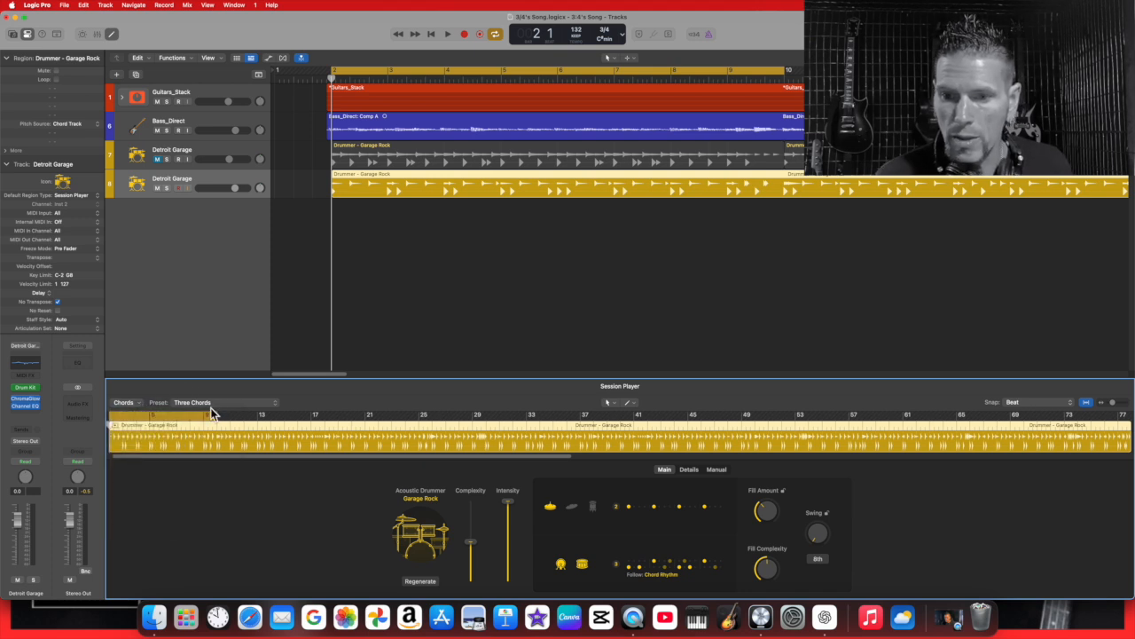
Apply the Feedback preset to the new drummer region and audition it, soloing its track during playback
left_click(277, 404)
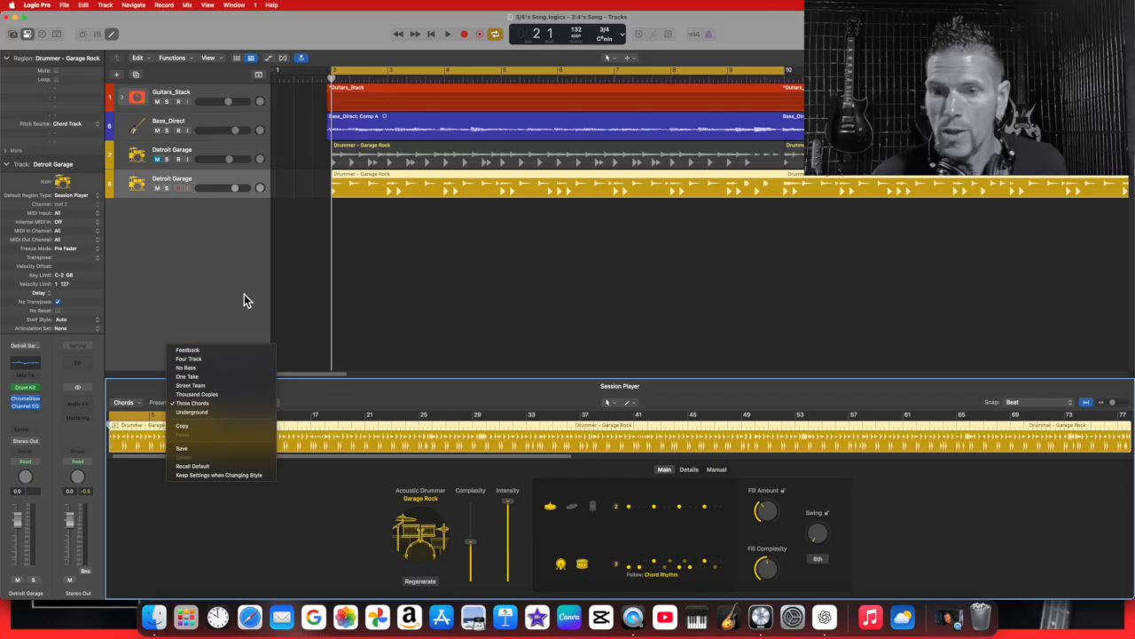
left_click(232, 351)
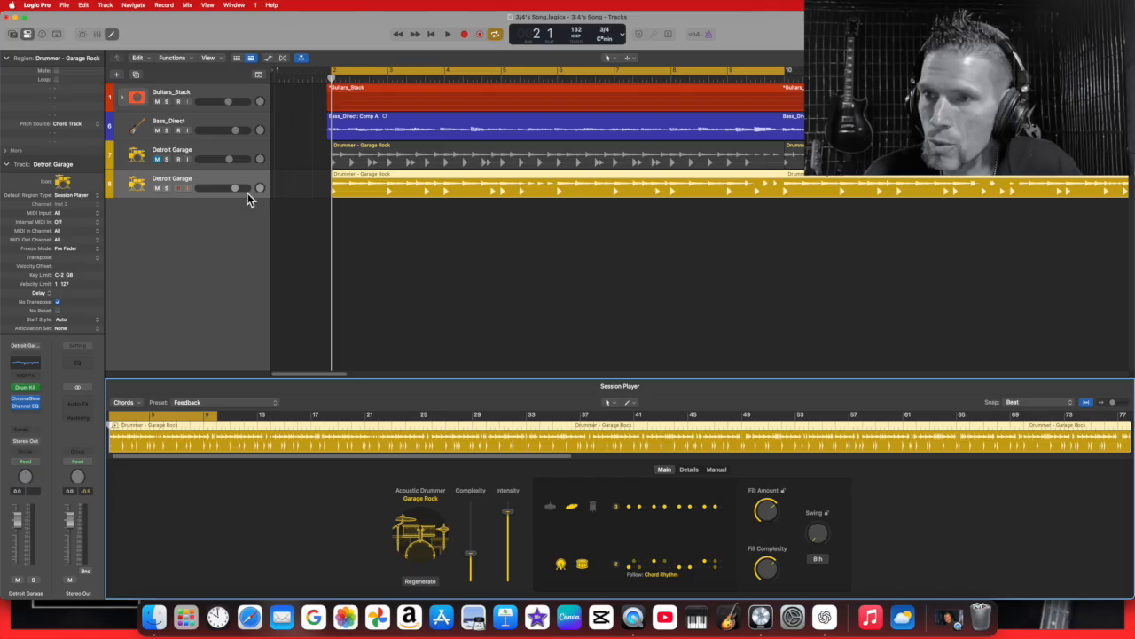
left_click(448, 34)
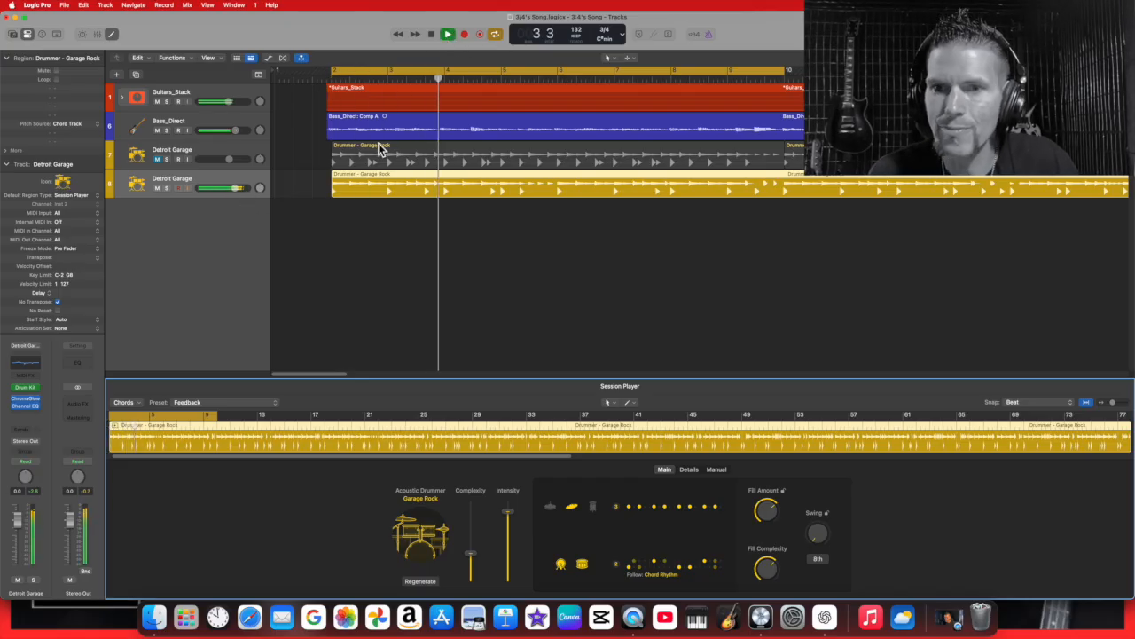
left_click(168, 188)
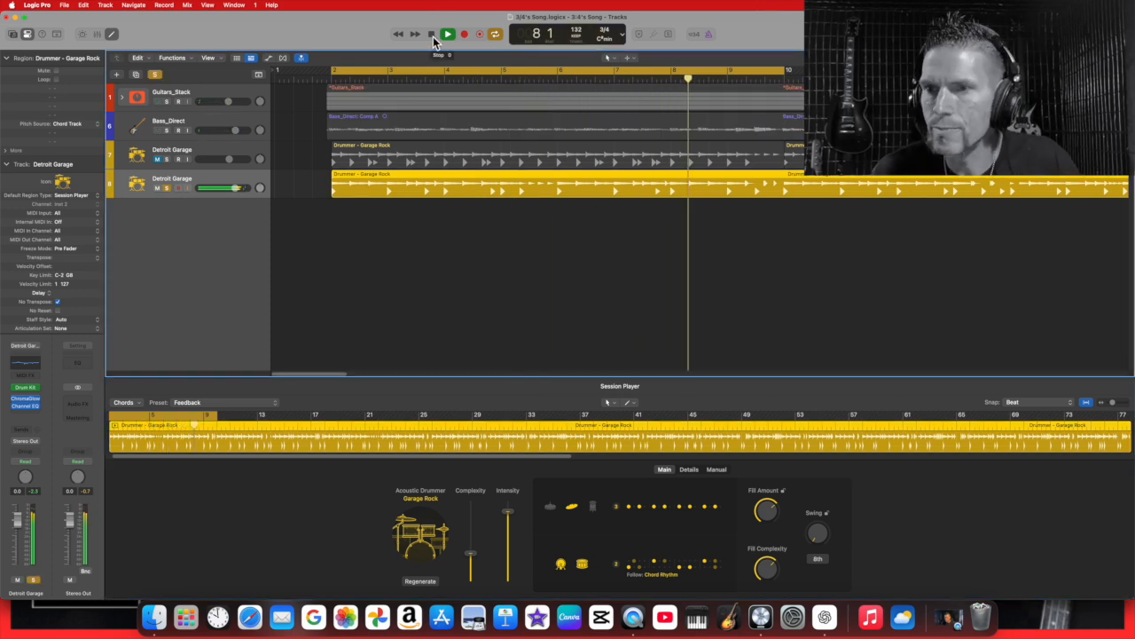
left_click(432, 35)
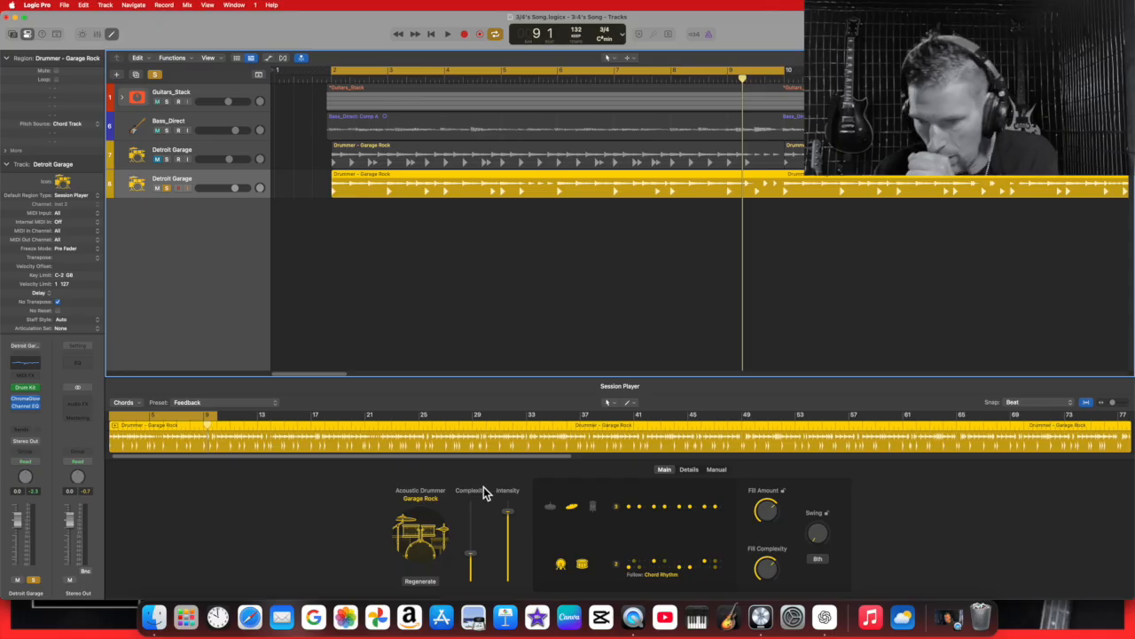
Switch the drummer's kick and snare off and back on to show which kit pieces play
left_click(562, 567)
left_click(583, 567)
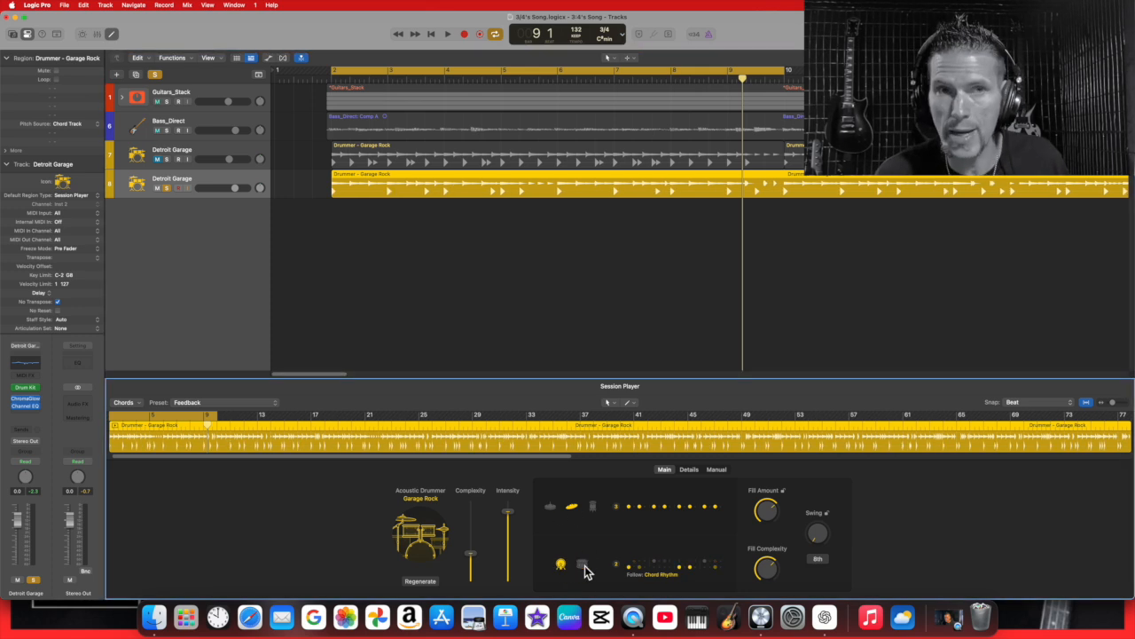
left_click(584, 567)
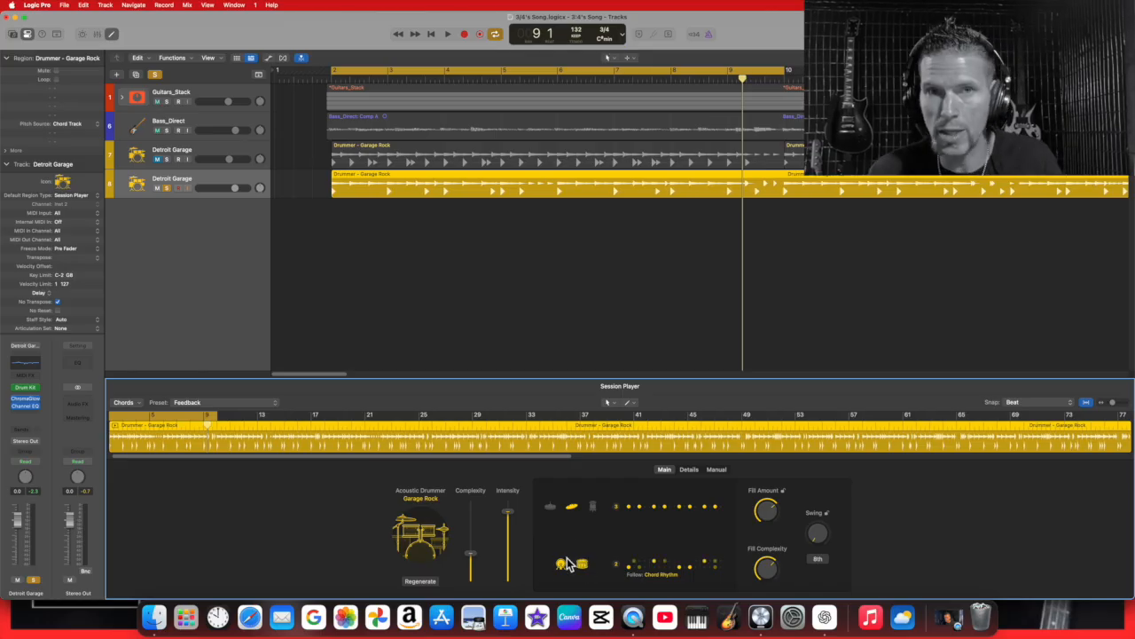
left_click(583, 567)
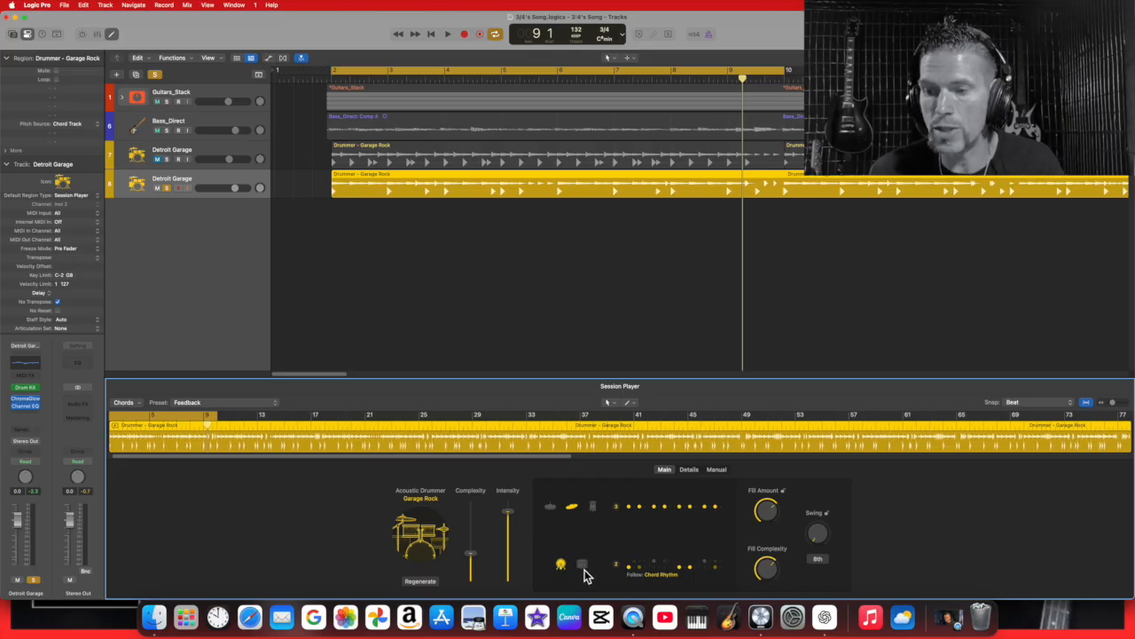
left_click(585, 568)
left_click(564, 566)
left_click(564, 566)
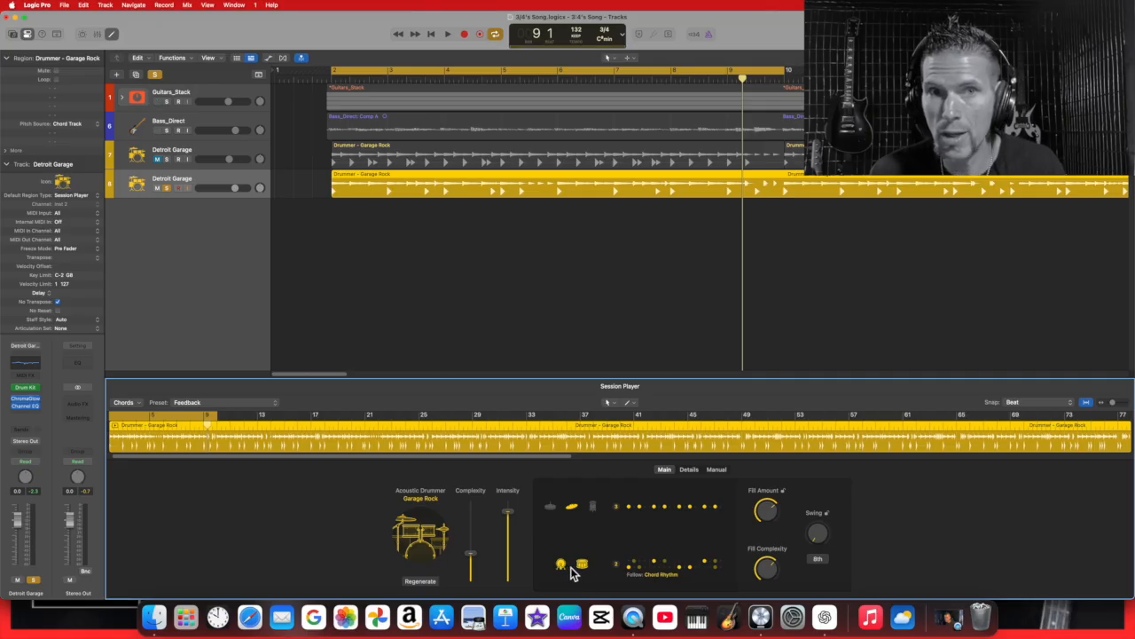
Try the hi-hat, cymbal and toms in turn for the drummer's upper pattern and view their pattern variations
left_click(552, 513)
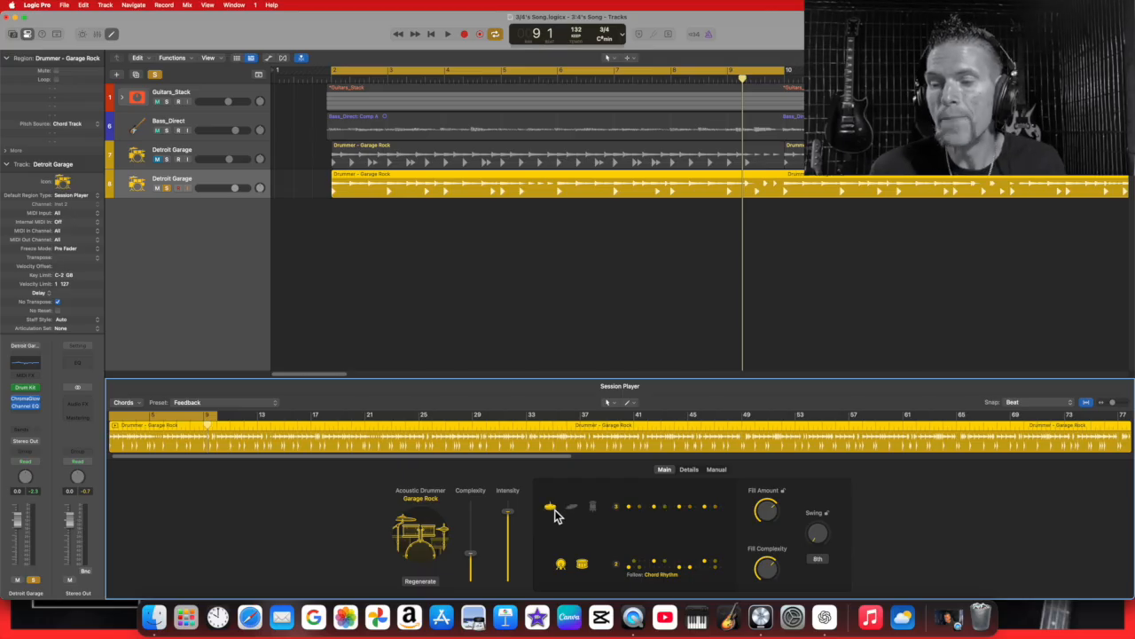
left_click(577, 507)
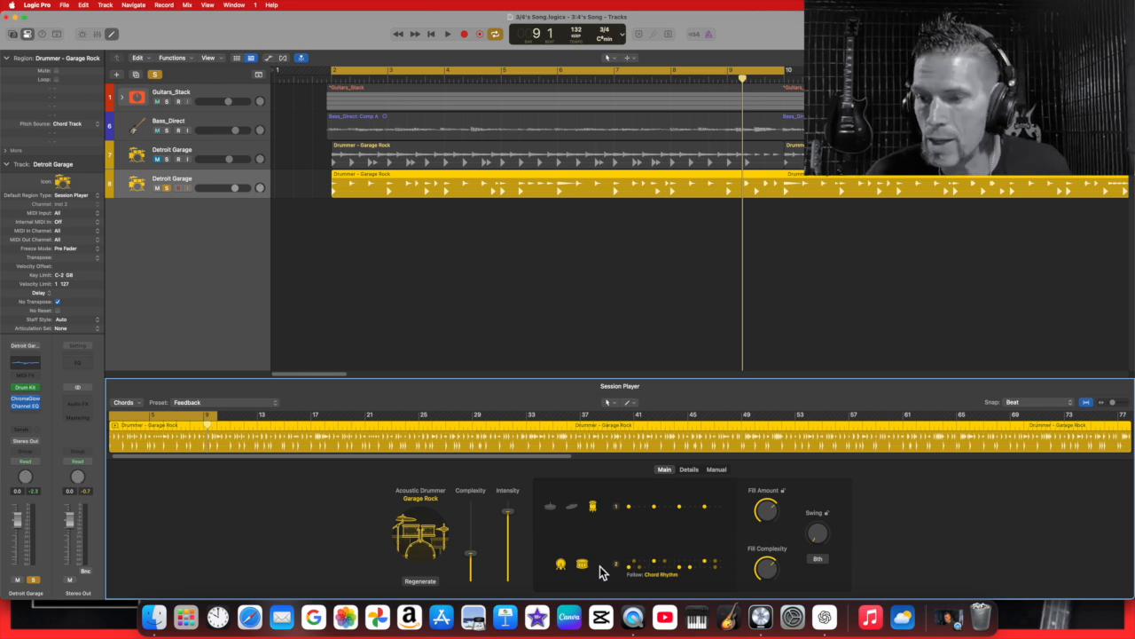
left_click(616, 507)
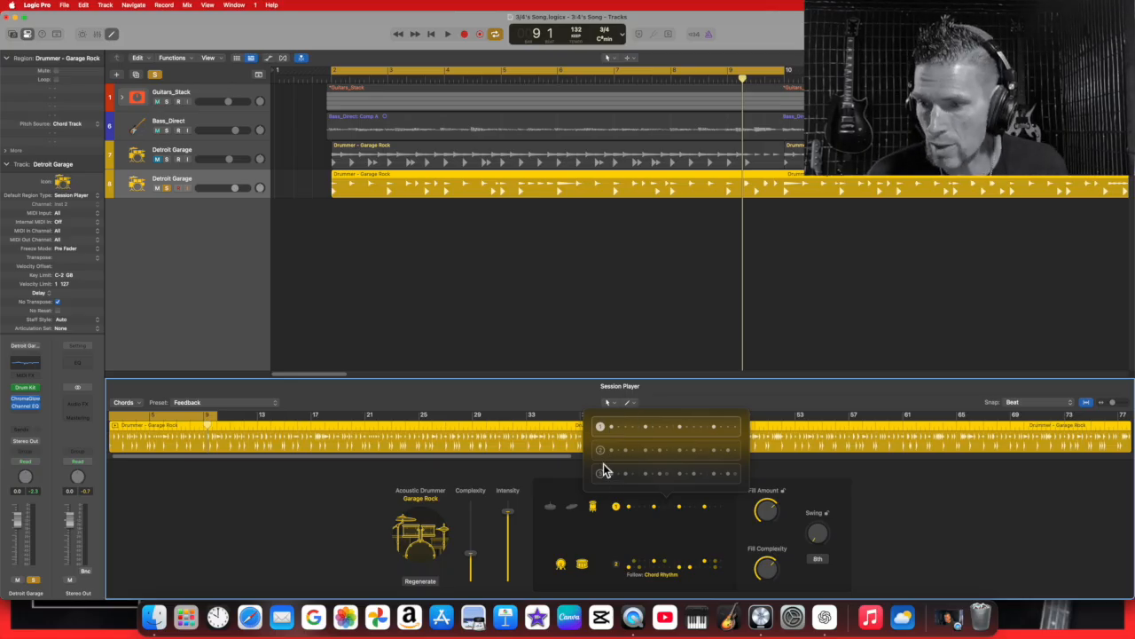
left_click(605, 480)
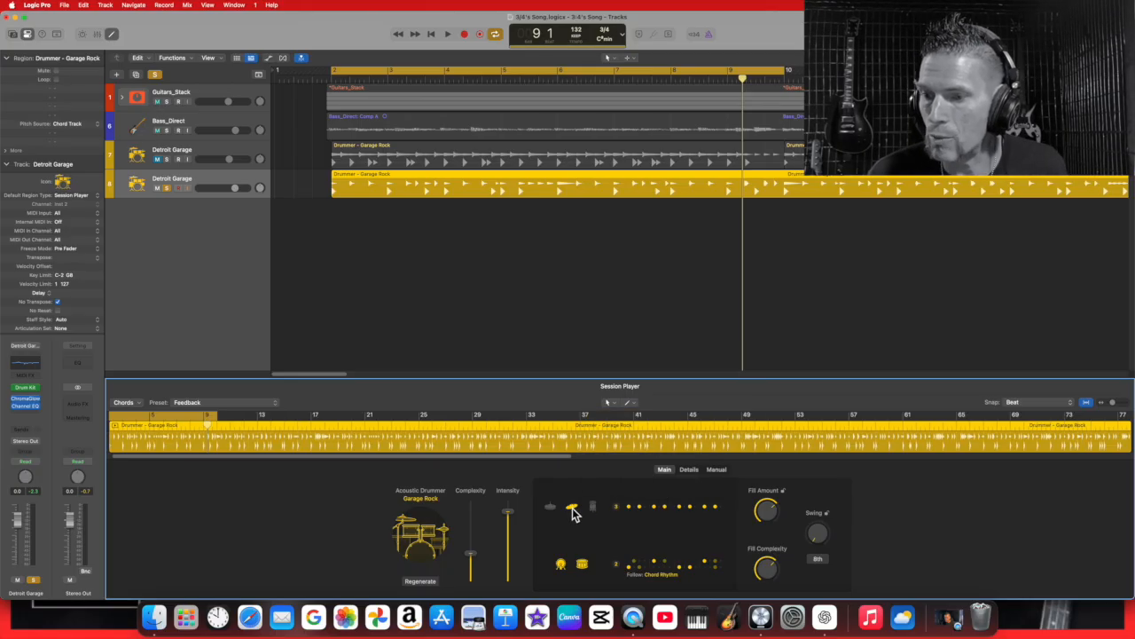
left_click(618, 508)
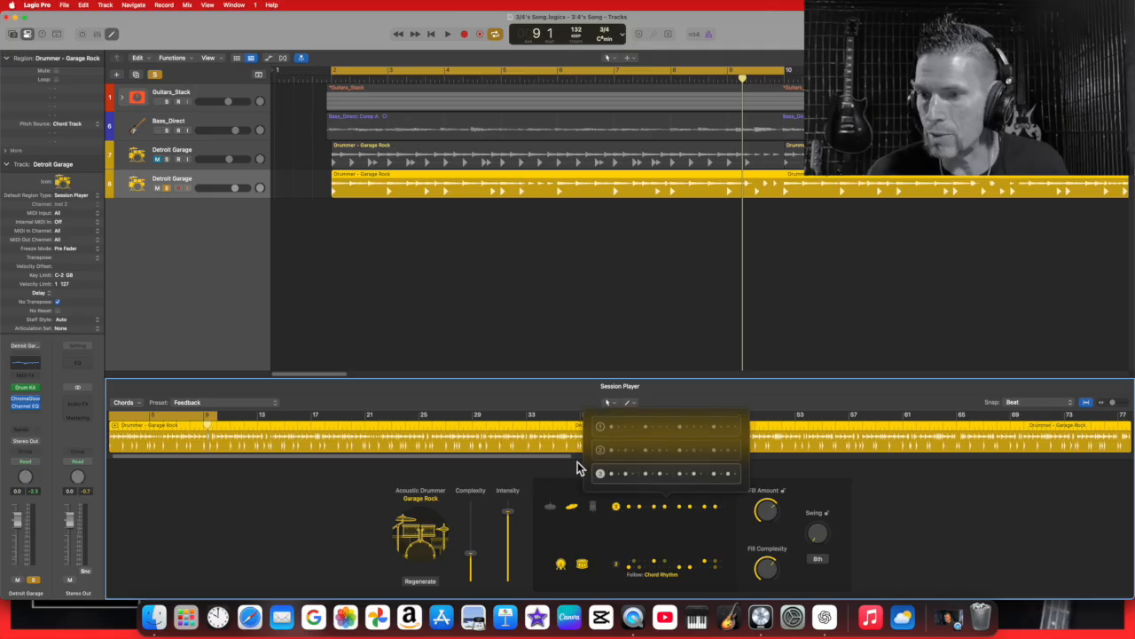
left_click(615, 507)
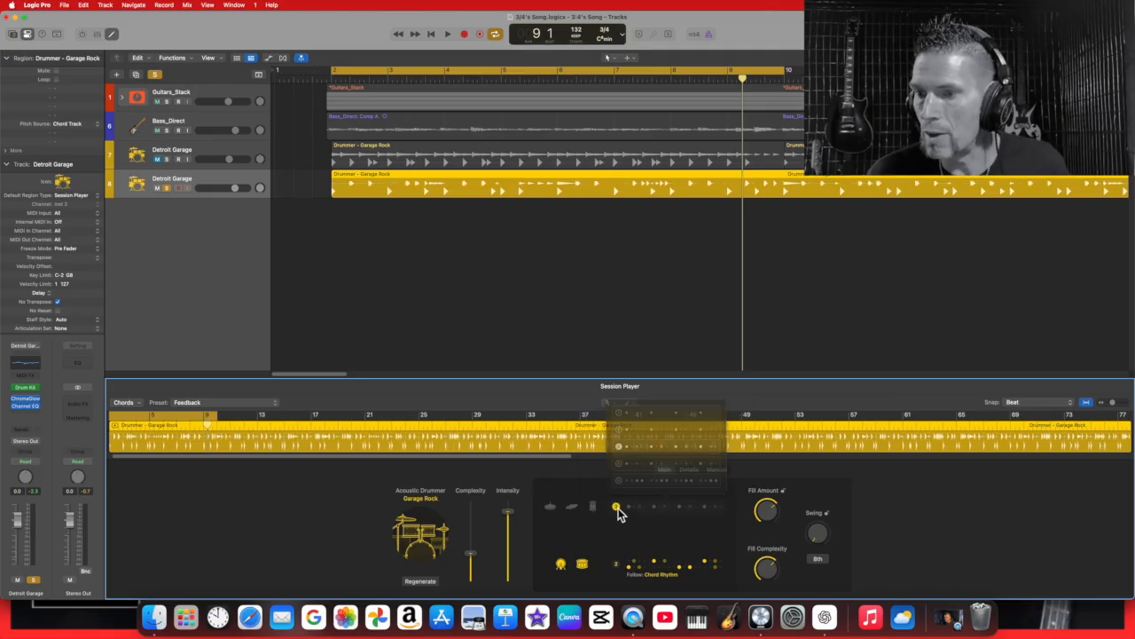
Set the drummer's upper pattern to the hi-hat and review the hi-hat and kick and snare pattern variations
left_click(554, 508)
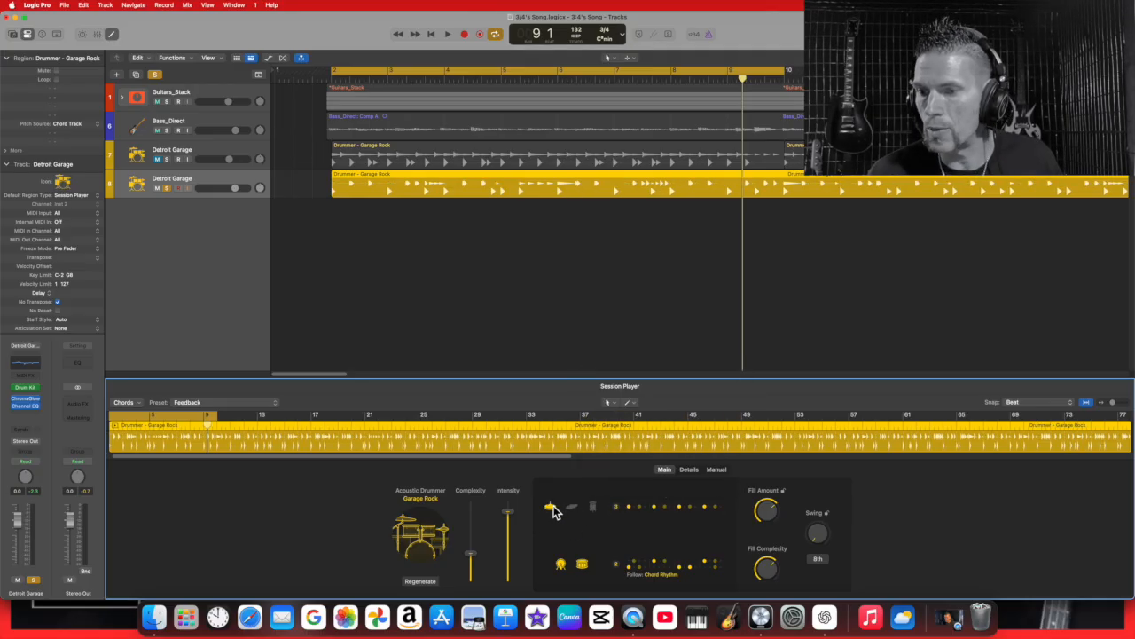
left_click(616, 506)
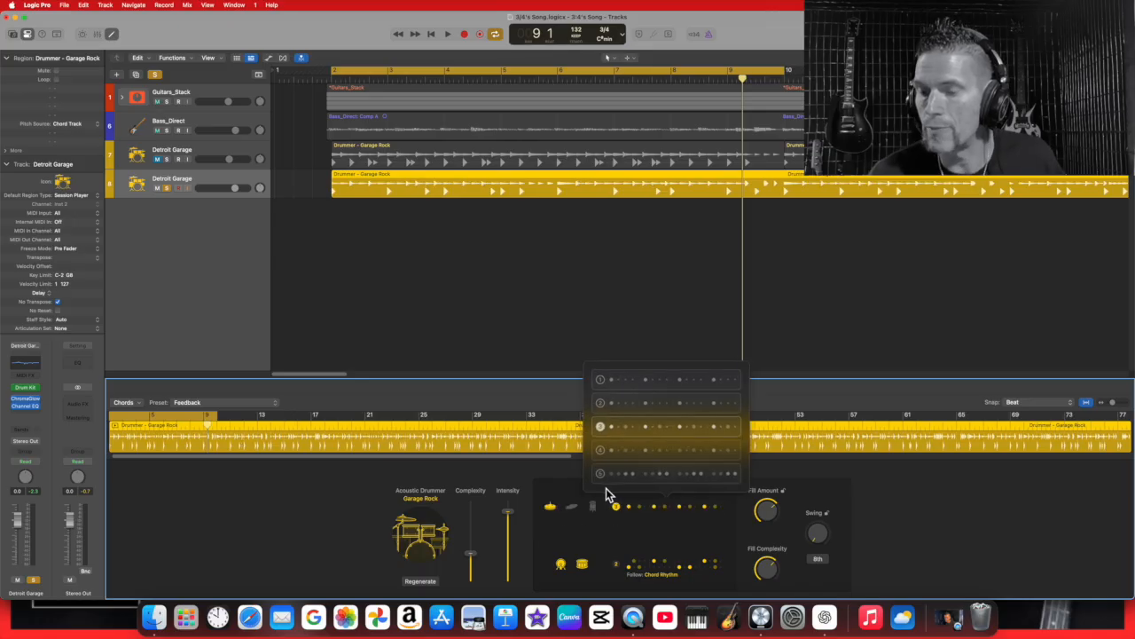
left_click(609, 547)
left_click(617, 564)
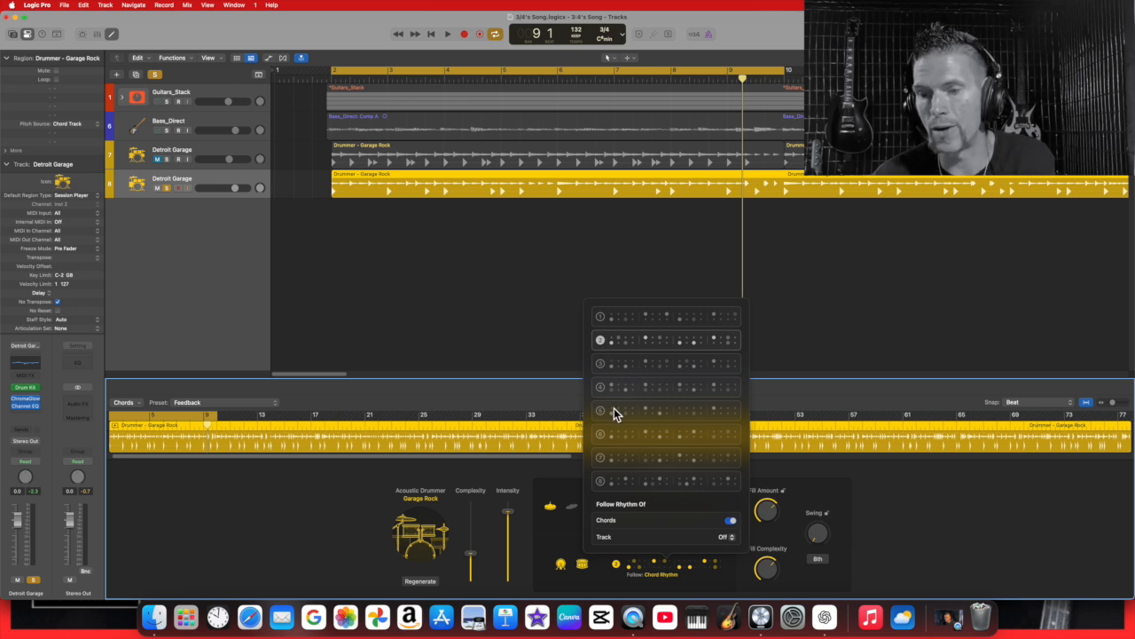
left_click(546, 484)
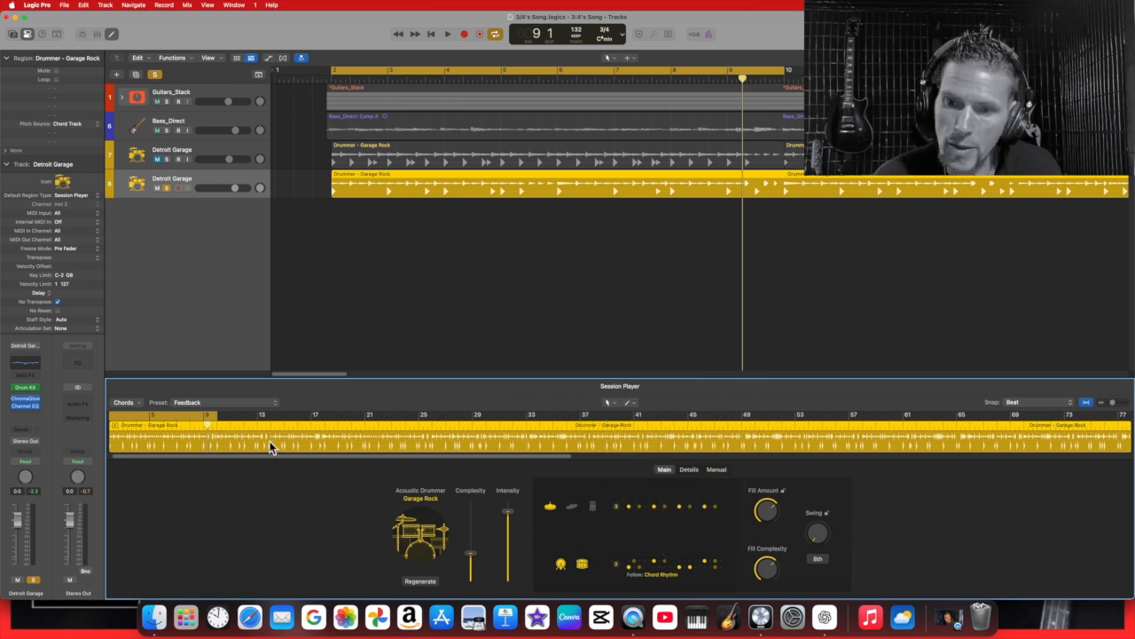
Look over the drummer presets while keeping Feedback, start playback, and unsolo the new drummer track to hear it with the guitars and bass
left_click(274, 403)
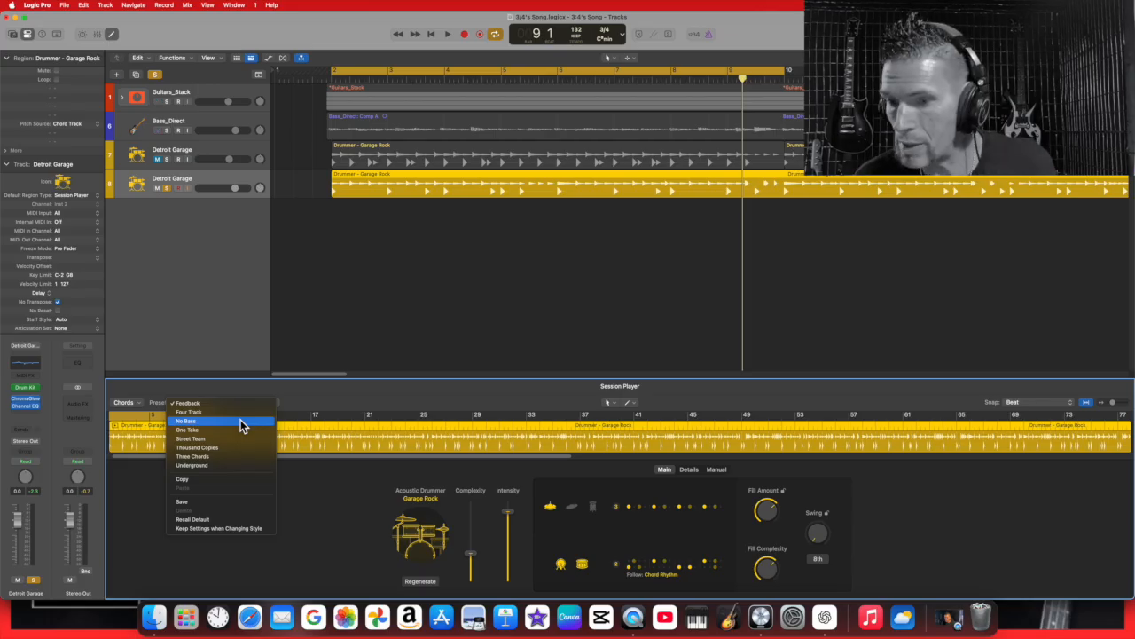
left_click(562, 526)
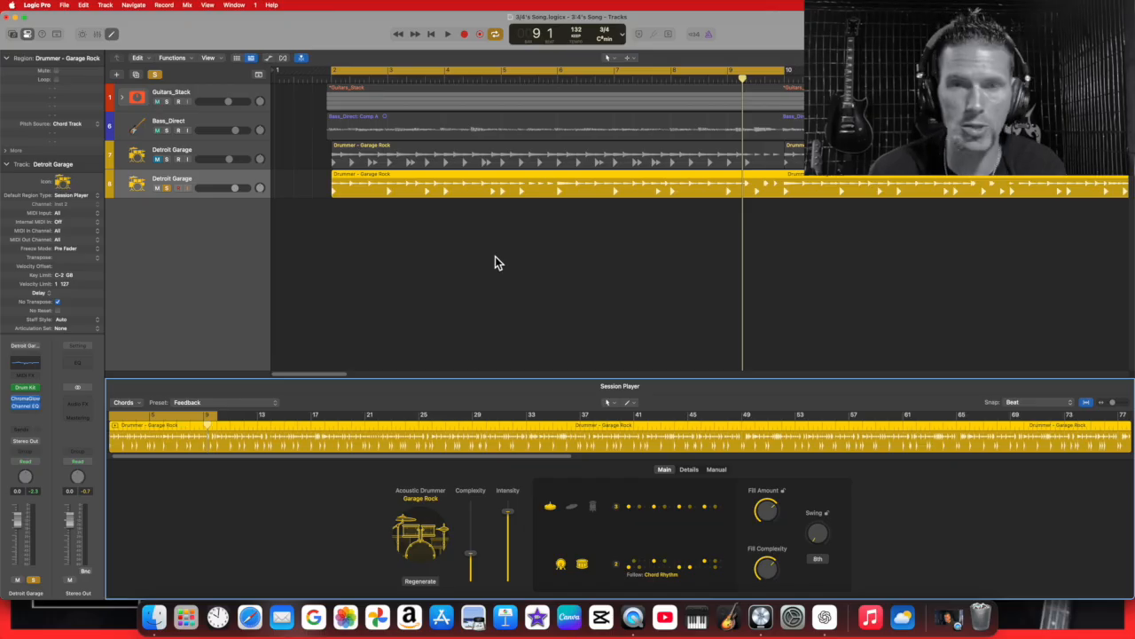
left_click(450, 35)
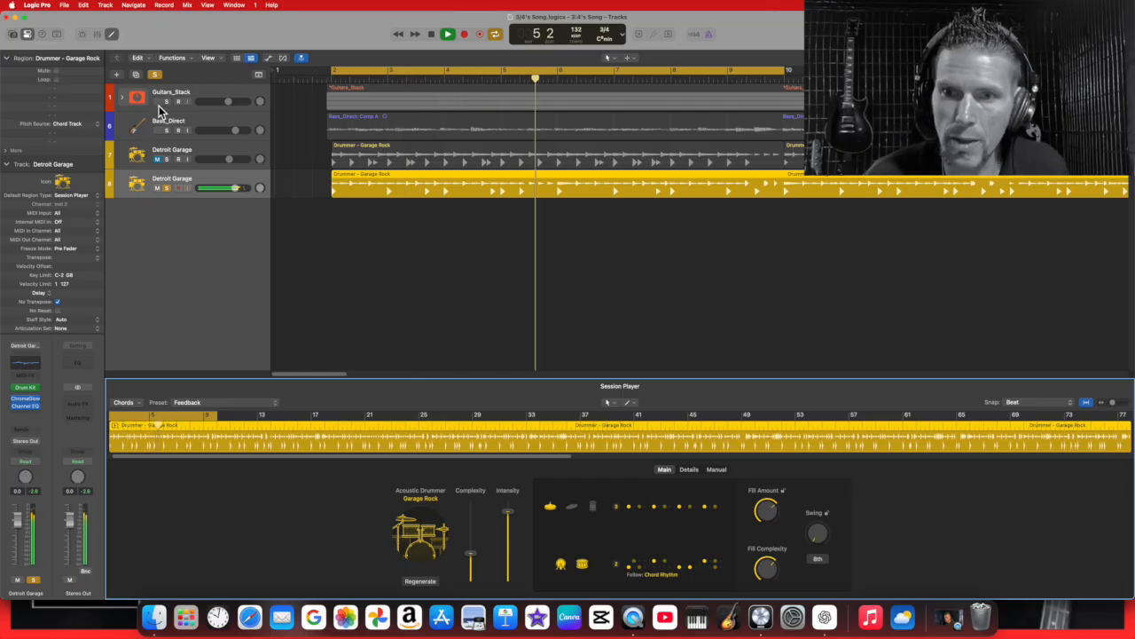
left_click(166, 188)
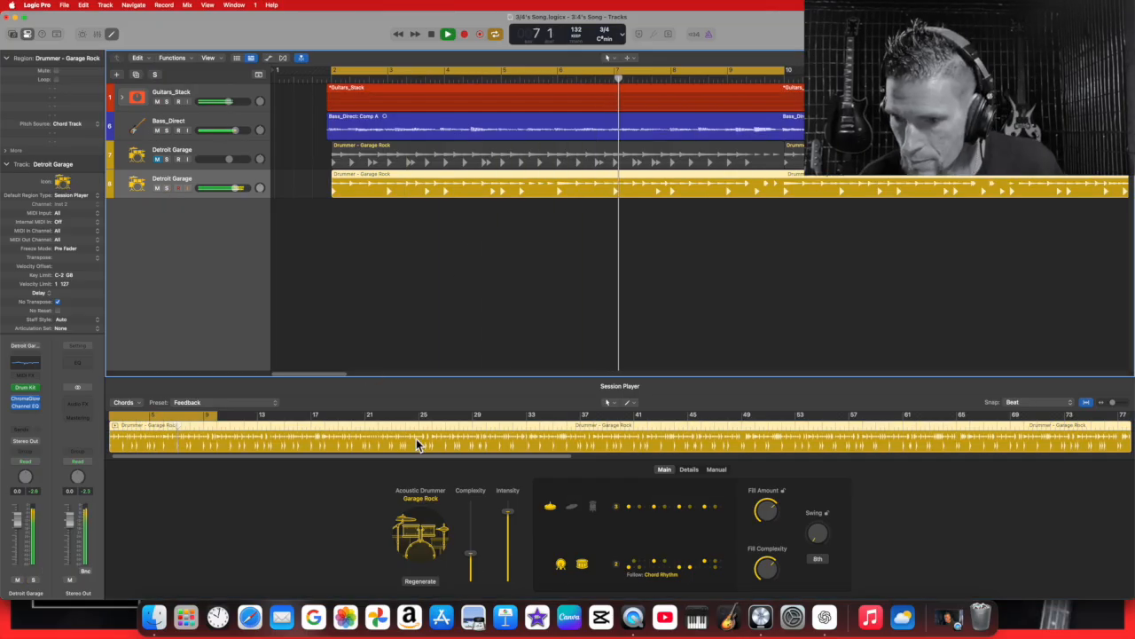
Raise the drummer's Complexity, choose kick and snare pattern variation 7, and lower Complexity to about the middle
left_click_drag(479, 555, 481, 512)
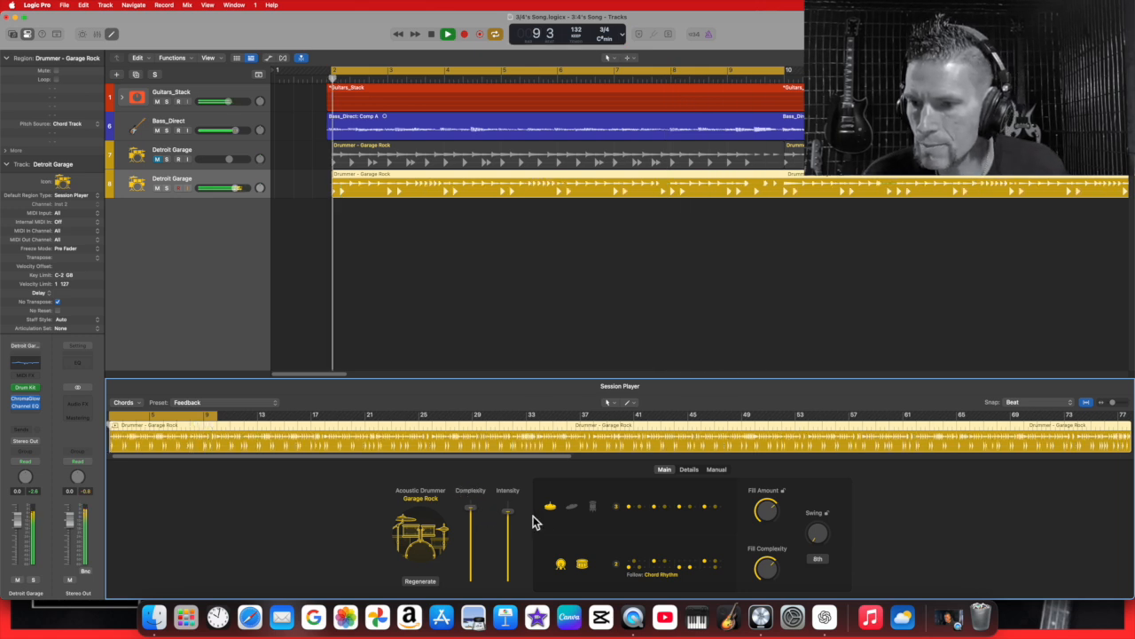
left_click(623, 567)
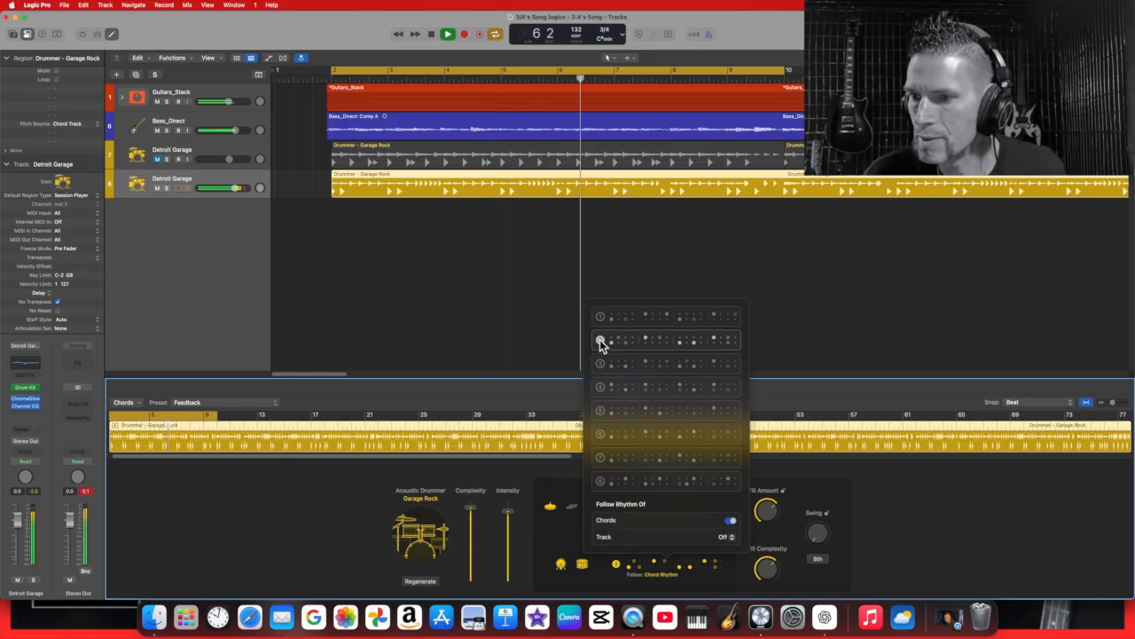
left_click(606, 458)
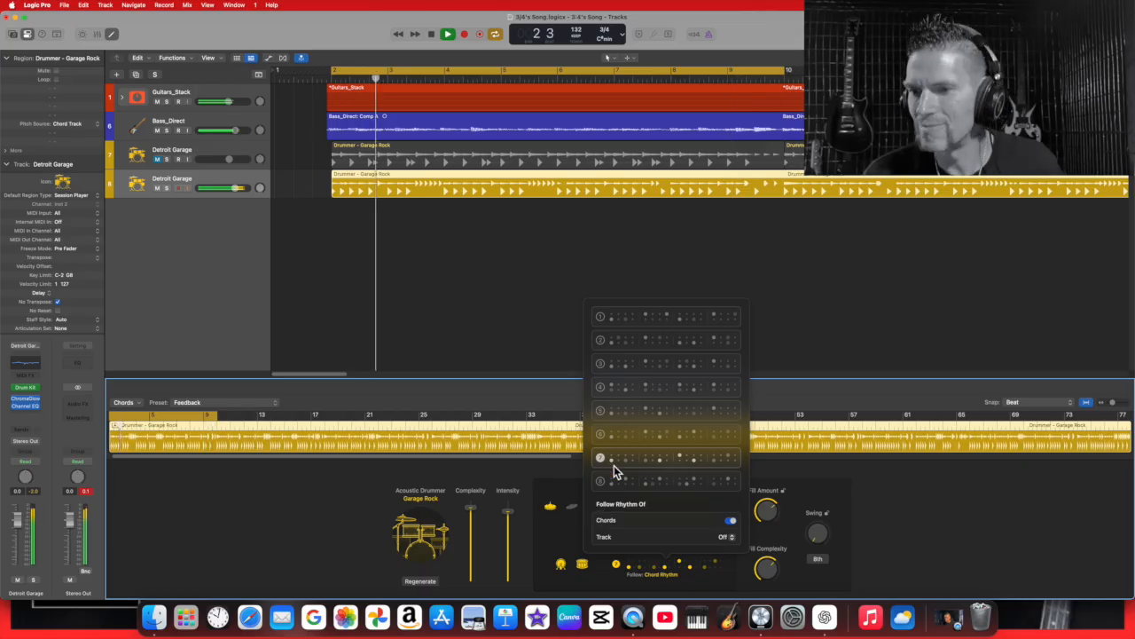
left_click_drag(471, 509, 475, 539)
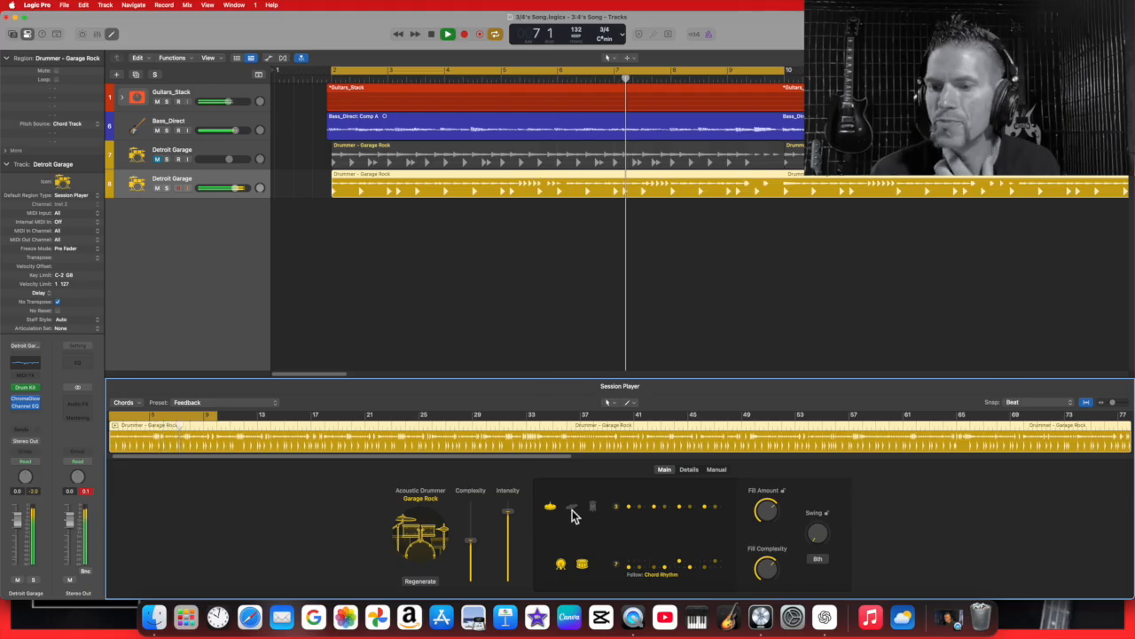
Try the cymbal for the drummer's upper pattern with pattern variation 1
left_click(572, 509)
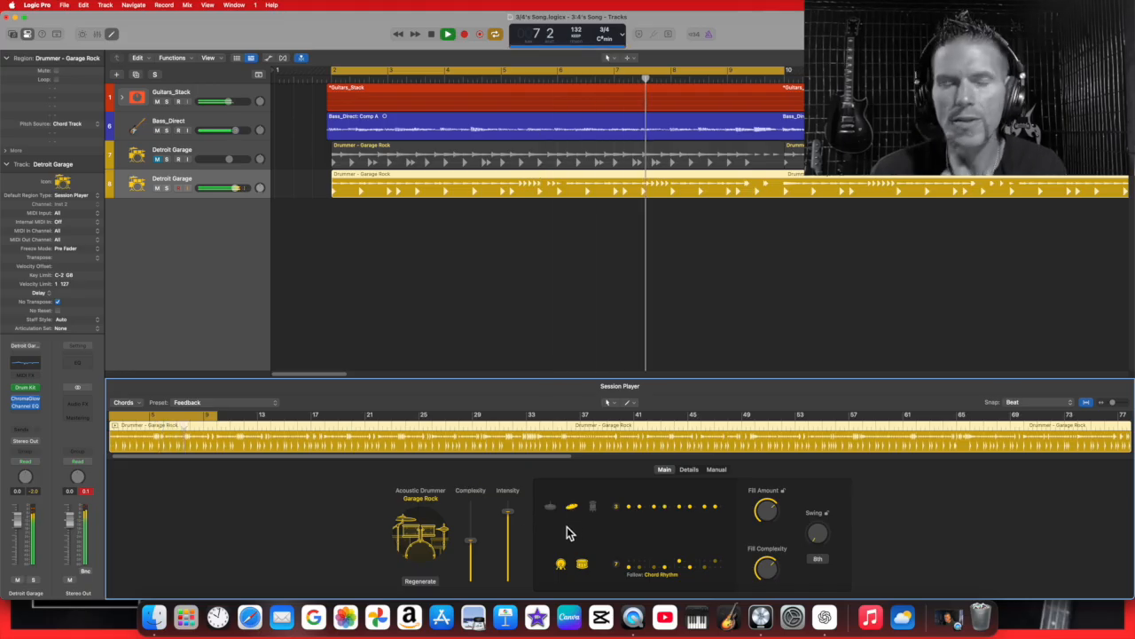
left_click(616, 507)
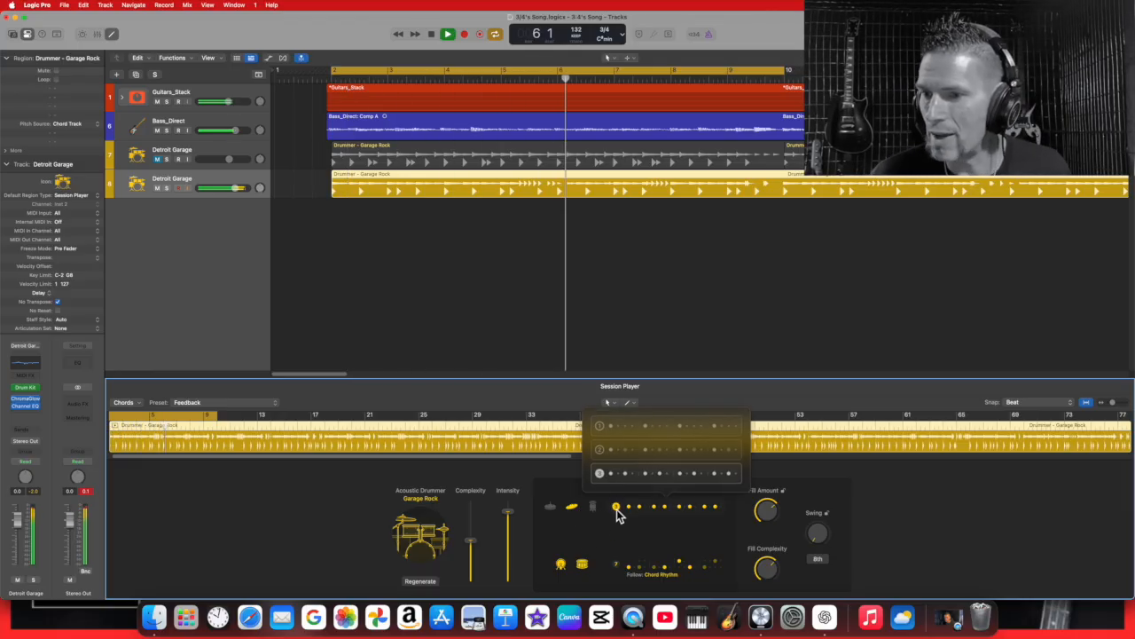
left_click(601, 434)
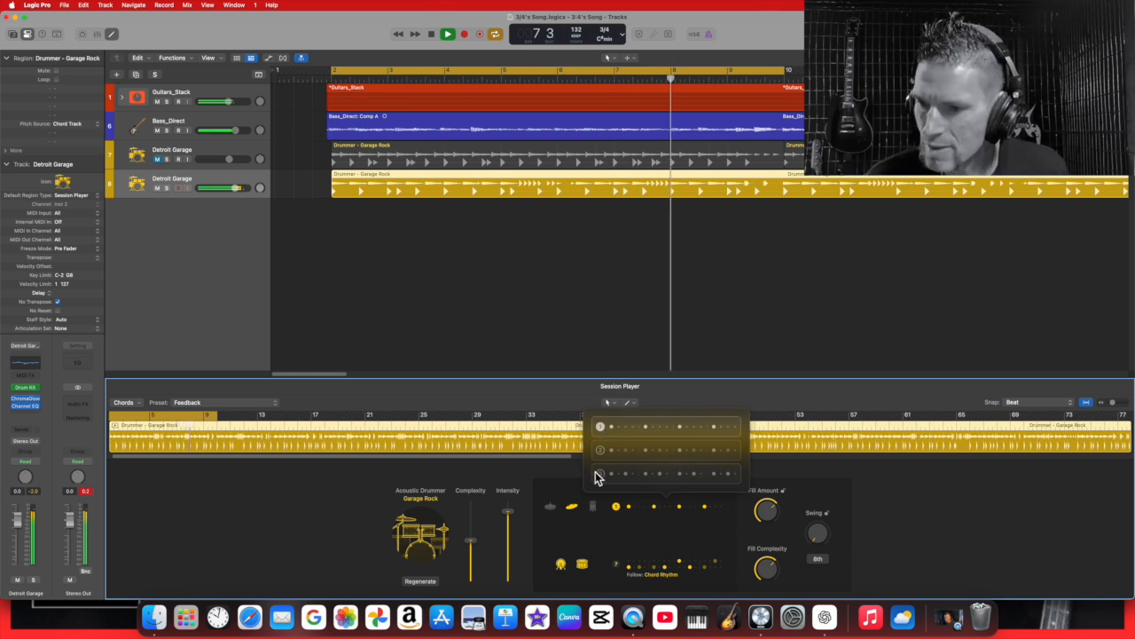
Return the upper pattern to the hi-hat, try pattern variation 5, and settle on variation 1
left_click(554, 508)
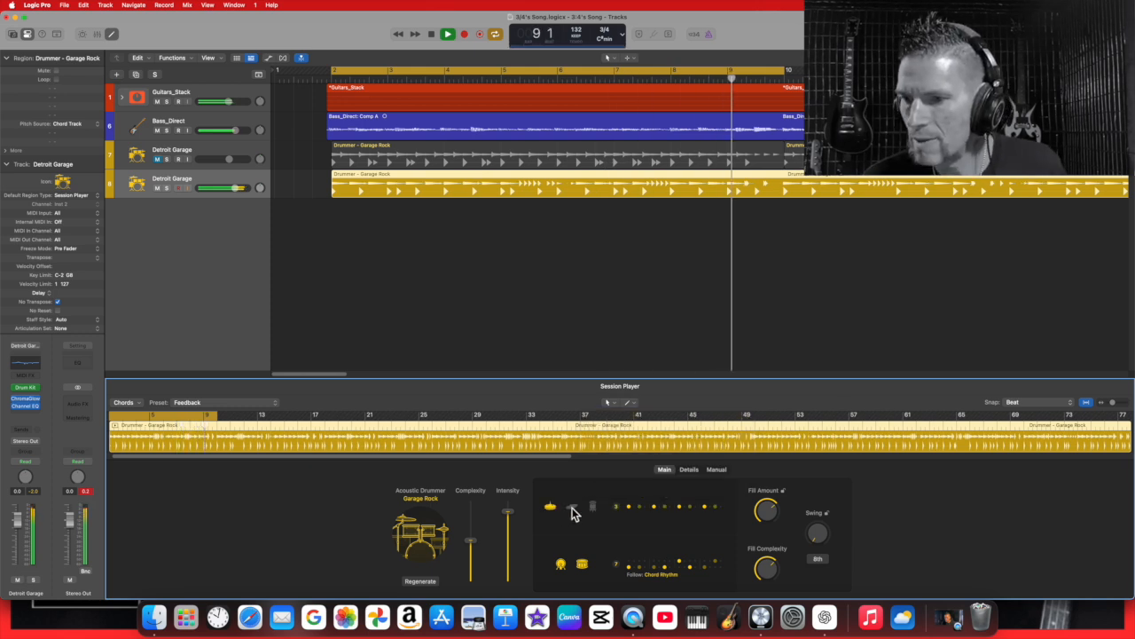
left_click(617, 509)
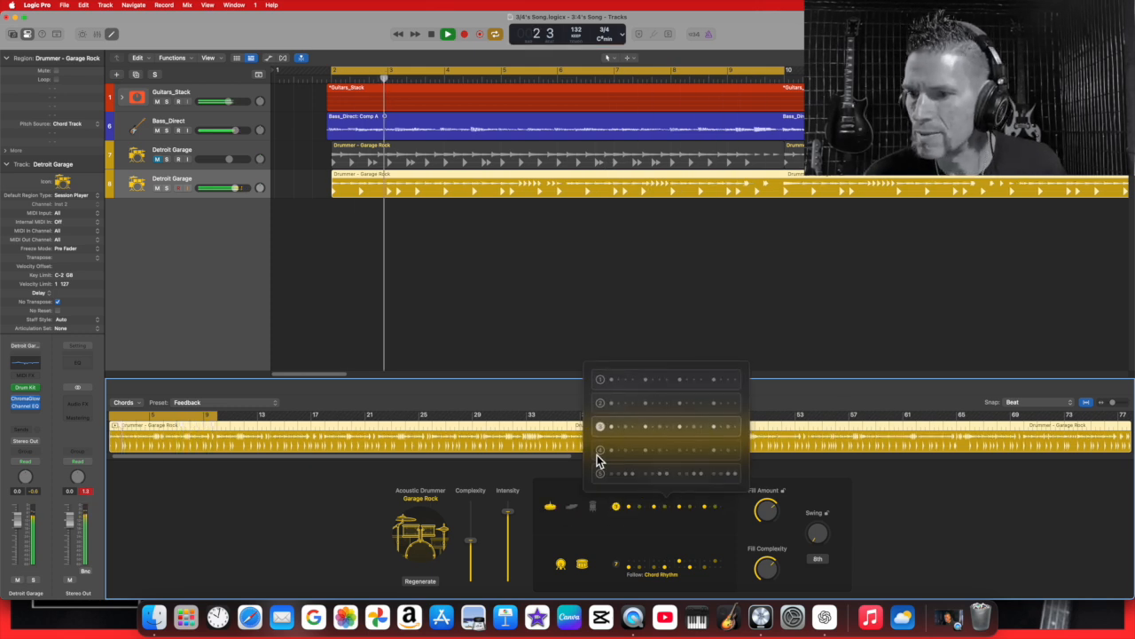
left_click(602, 475)
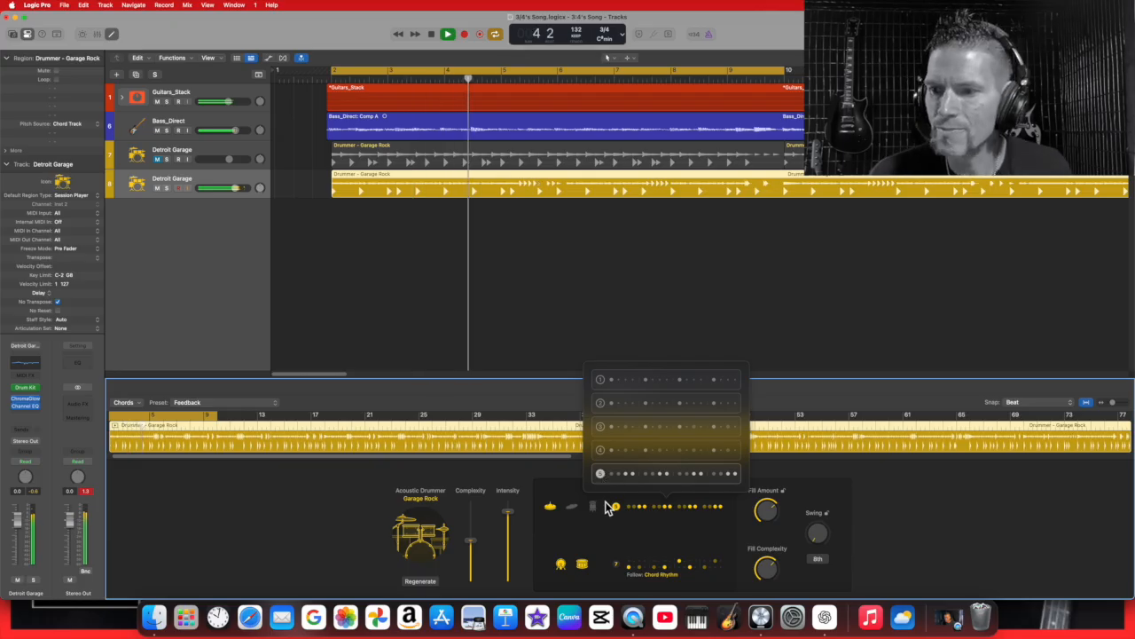
left_click(603, 380)
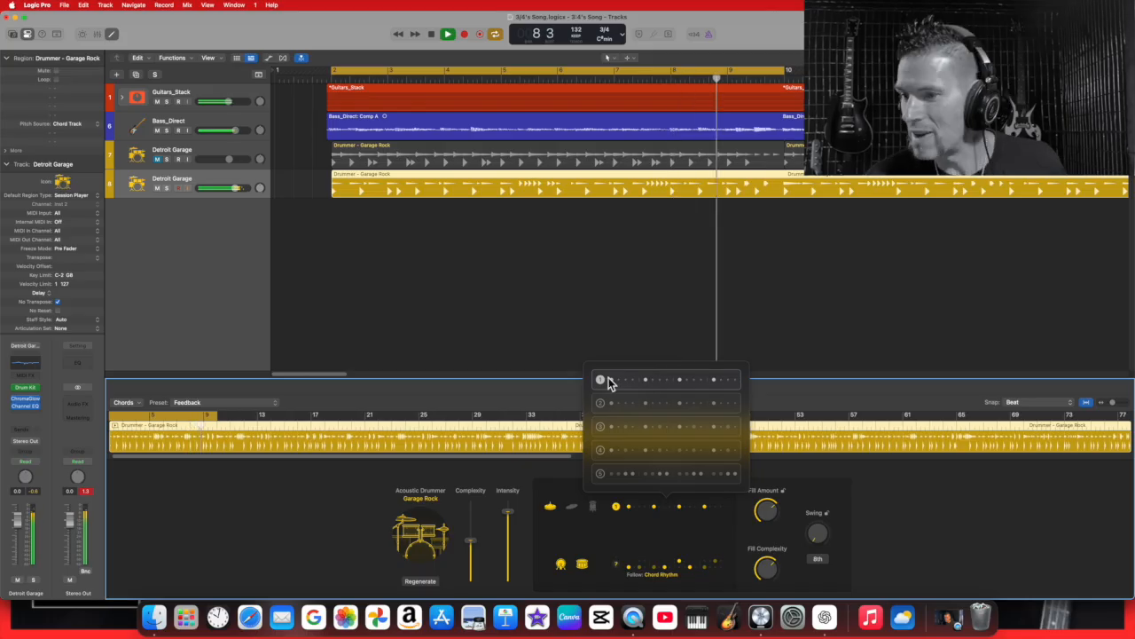
left_click(853, 462)
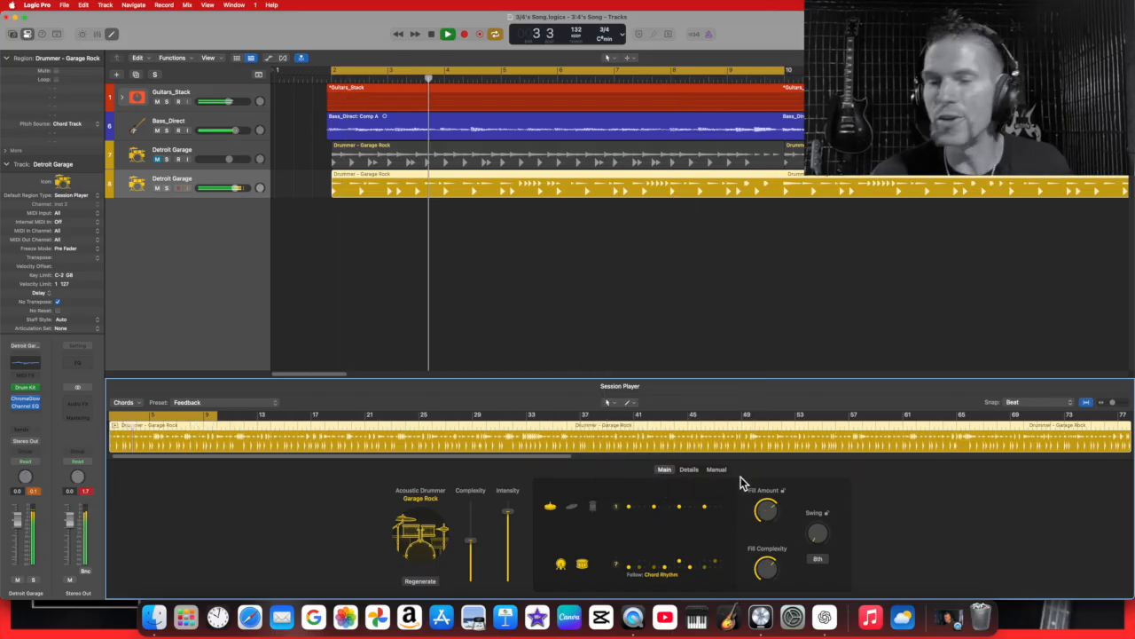
Raise the drummer's Fill Amount and Fill Complexity to maximum during playback
left_click(766, 509)
left_click_drag(766, 510, 775, 452)
left_click_drag(765, 572, 765, 522)
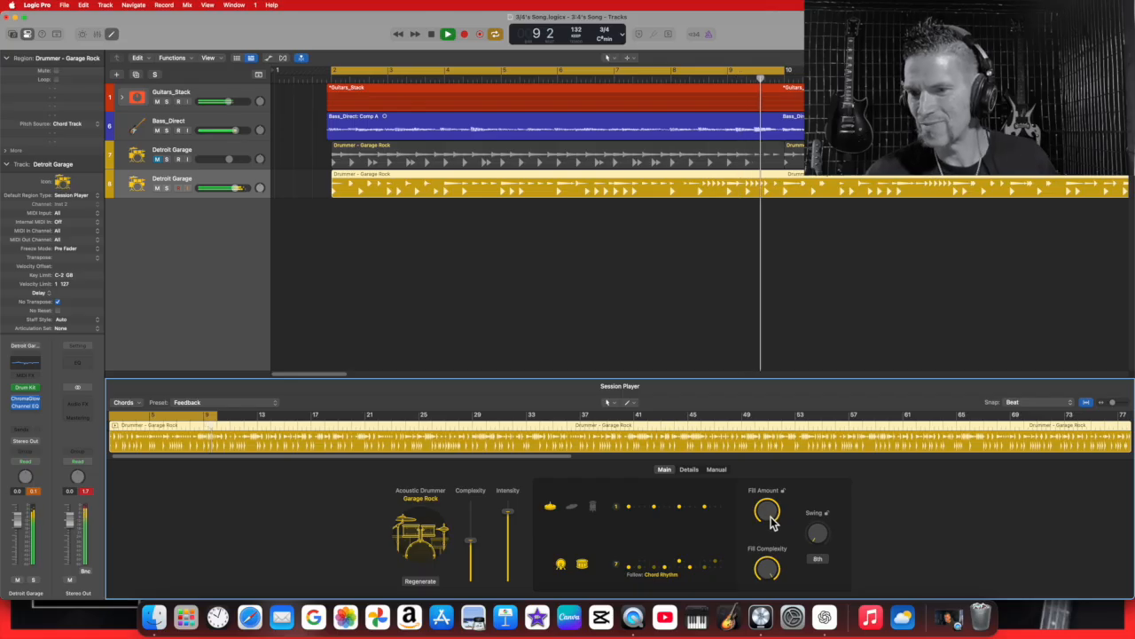
Raise the drummer's Complexity to maximum and choose kick and snare pattern variation 8
left_click_drag(470, 539, 471, 501)
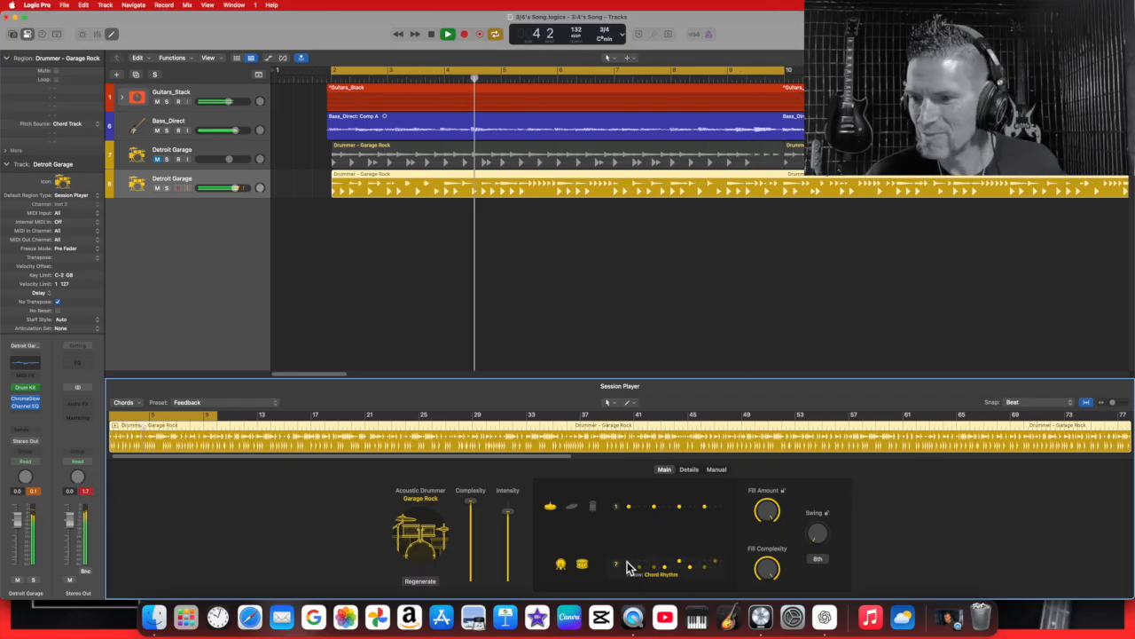
left_click(619, 570)
left_click(609, 480)
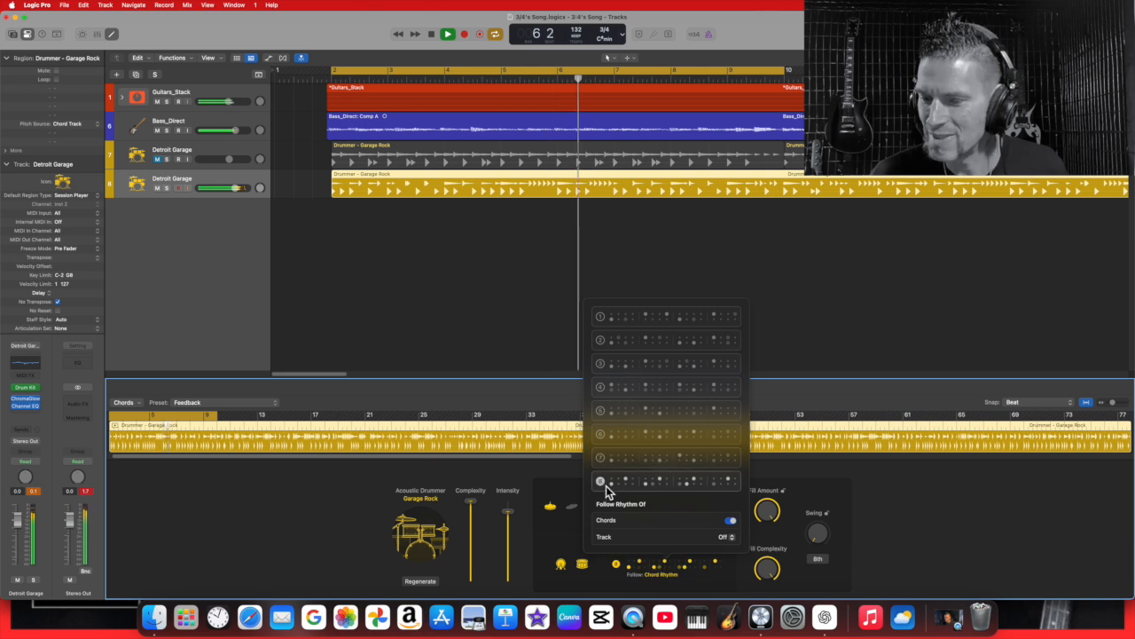
Reduce Fill Amount to 31 % and Fill Complexity to 37 %, and lower Complexity to slightly above the middle
left_click(767, 521)
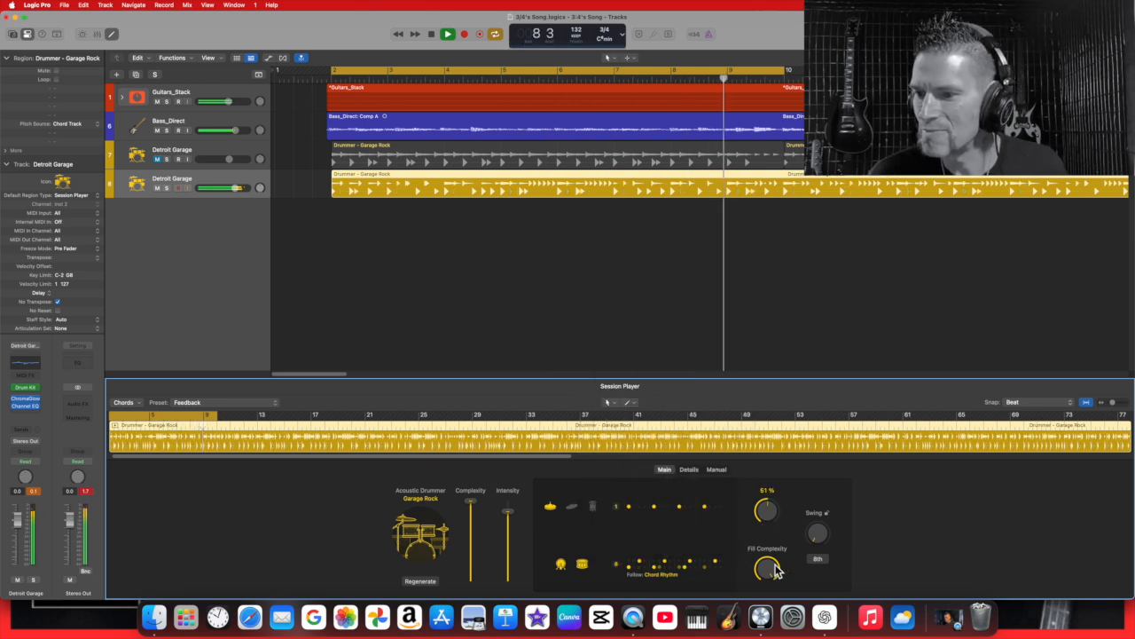
left_click_drag(768, 511, 767, 534)
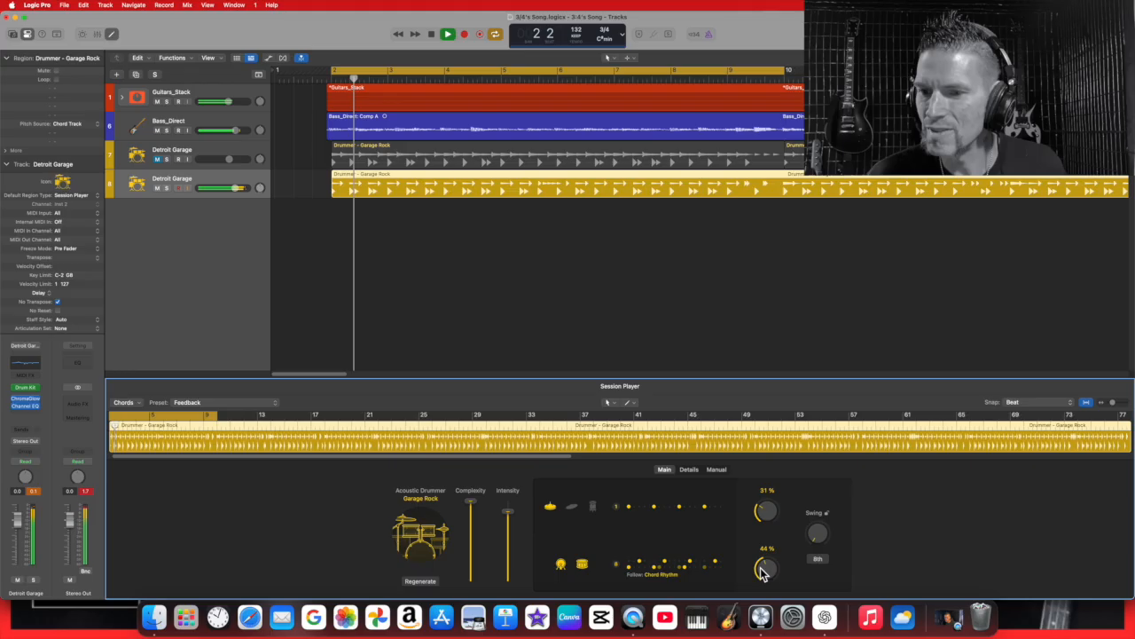
left_click_drag(477, 507, 476, 534)
left_click_drag(768, 564, 763, 587)
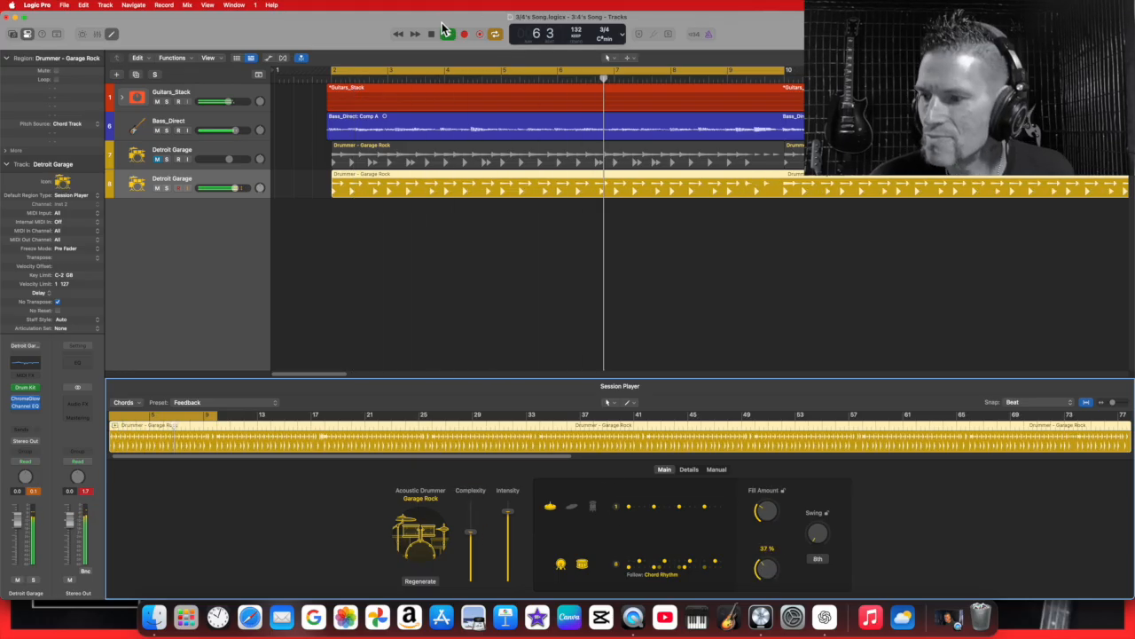
Try the drummer's Swing at 64 %, turn it back down to zero, and stop playback
left_click_drag(814, 529, 829, 464)
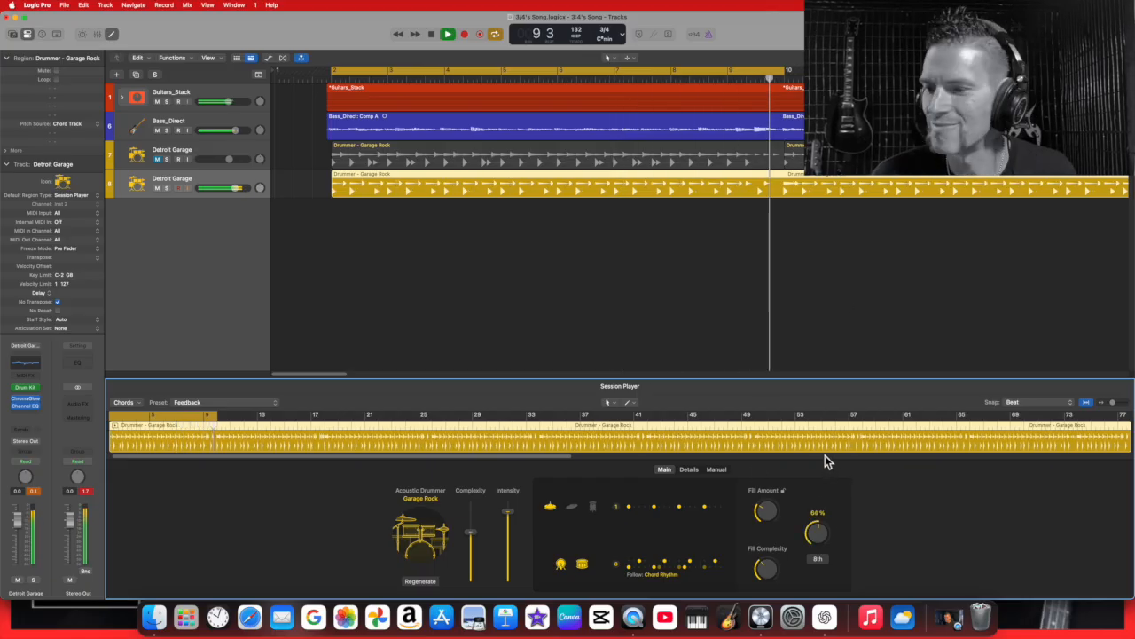
left_click_drag(817, 535, 817, 543)
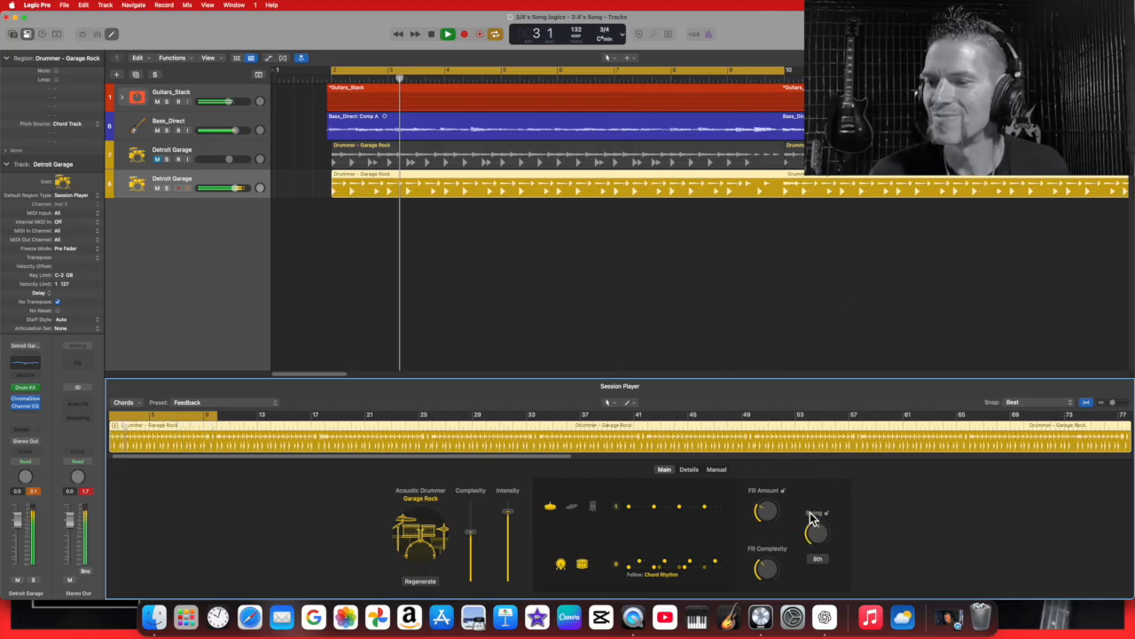
left_click(432, 35)
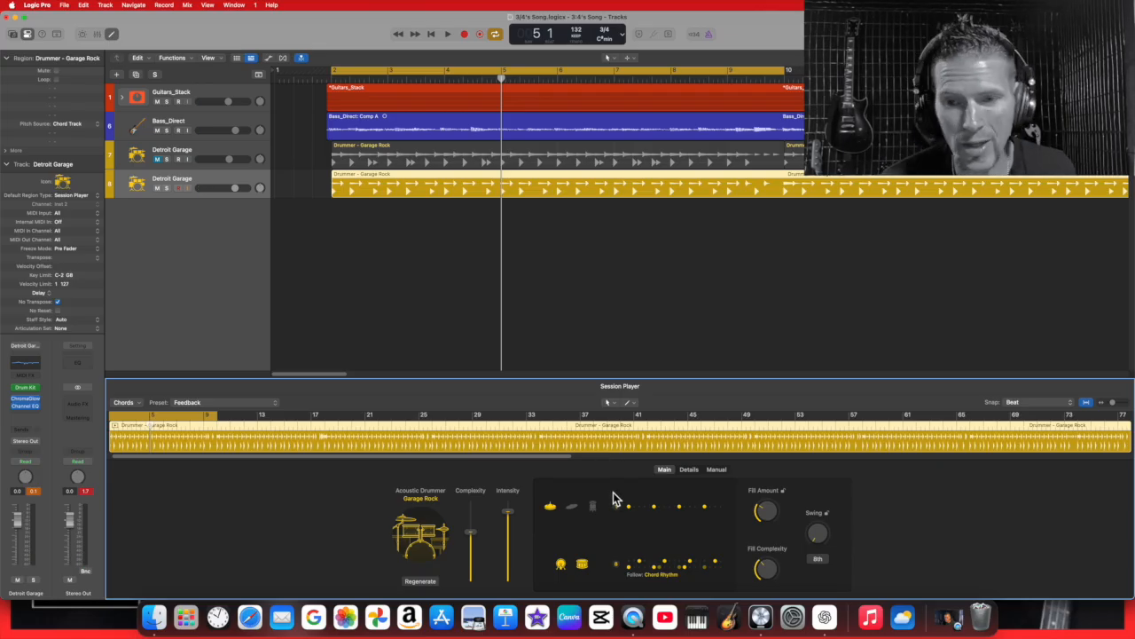
Start playback and apply the Underground preset to the drummer region
left_click(448, 35)
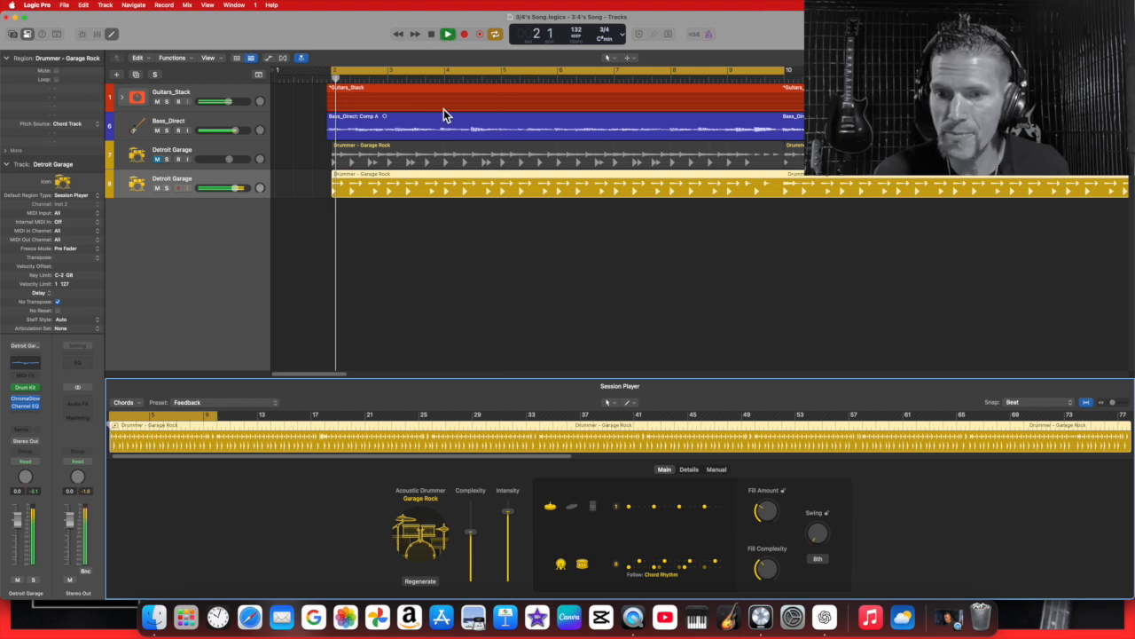
left_click(276, 404)
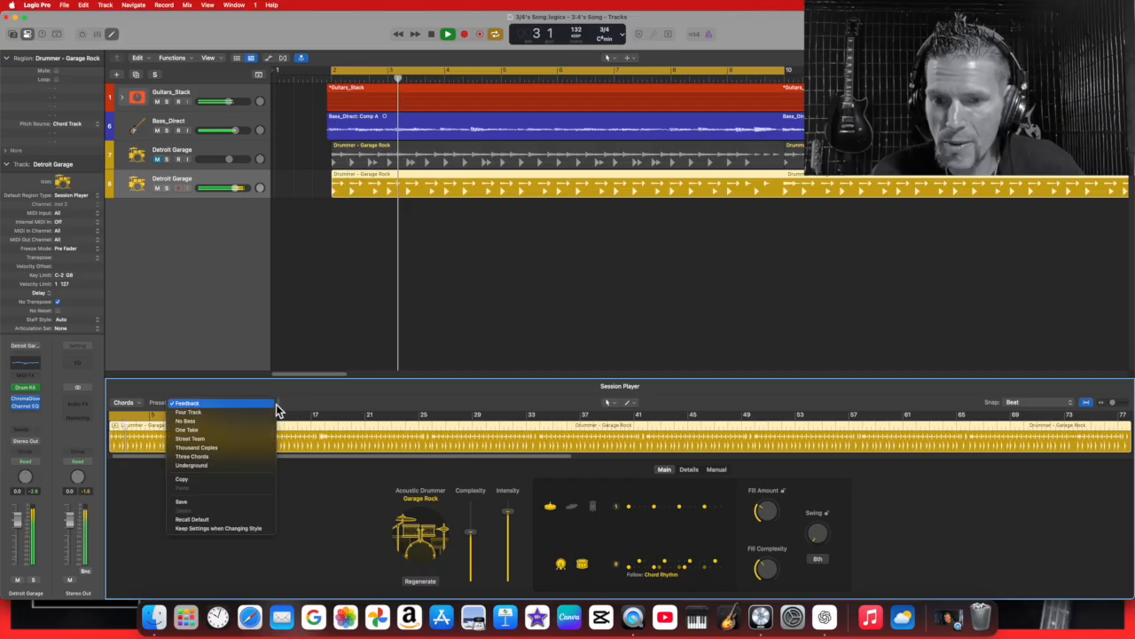
left_click(255, 465)
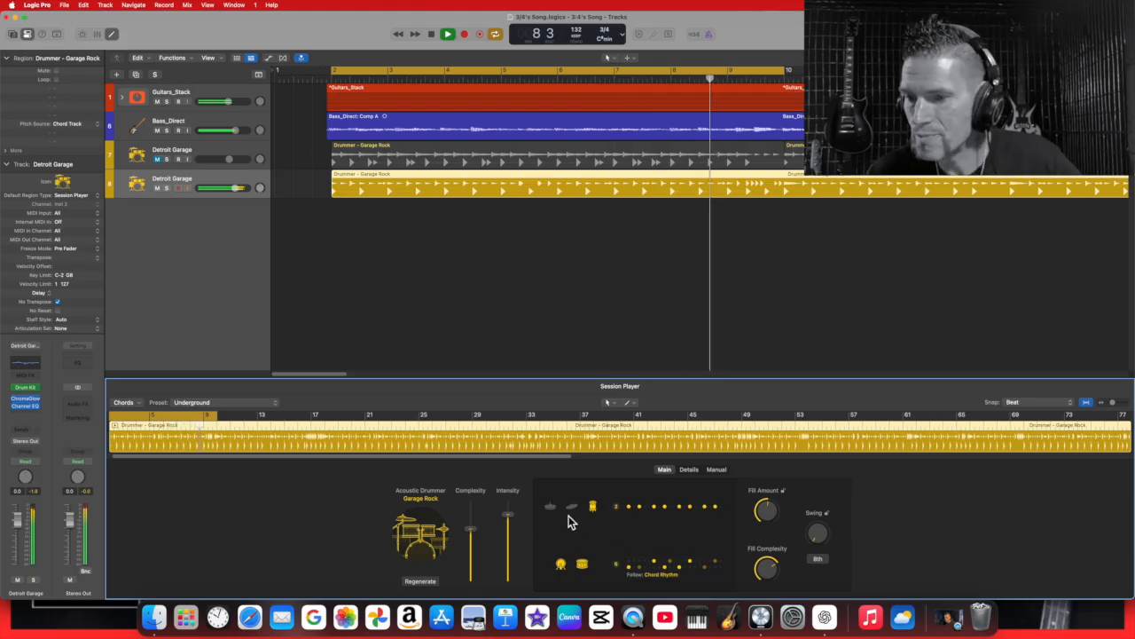
Switch the upper pattern from toms to hi-hat with pattern variation 4, and set the kick and snare to variation 8
left_click(616, 507)
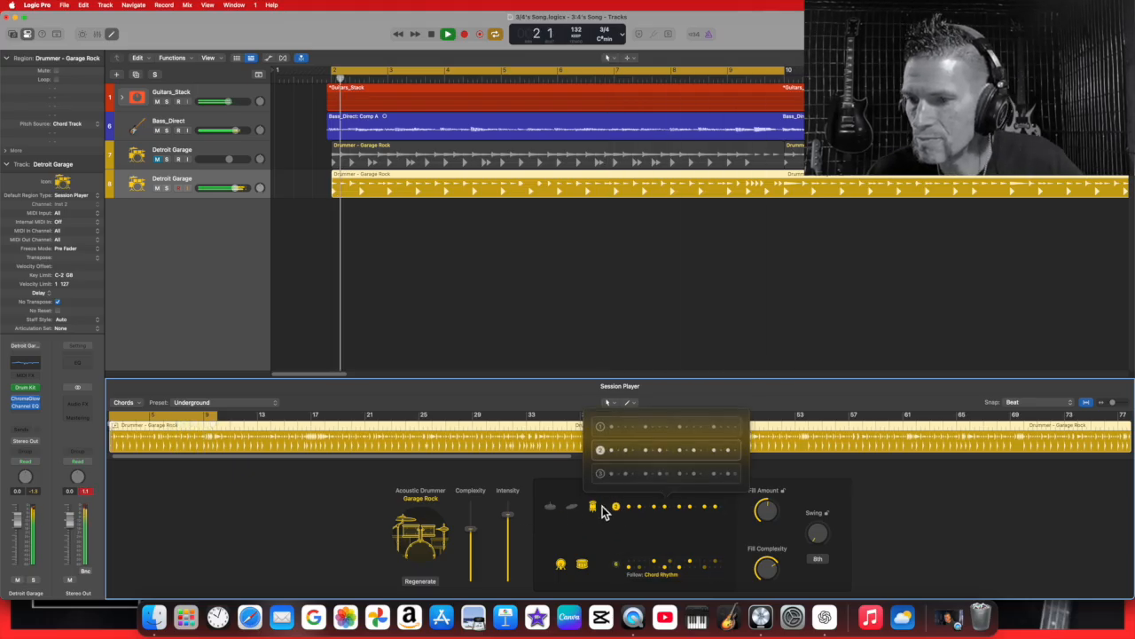
left_click(557, 508)
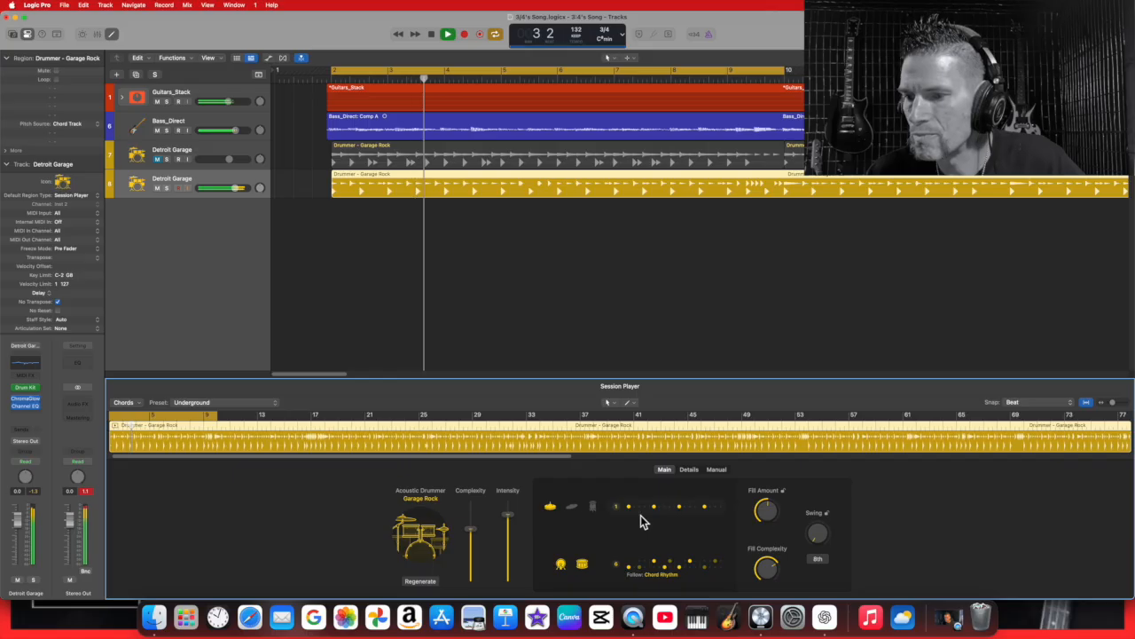
left_click(616, 506)
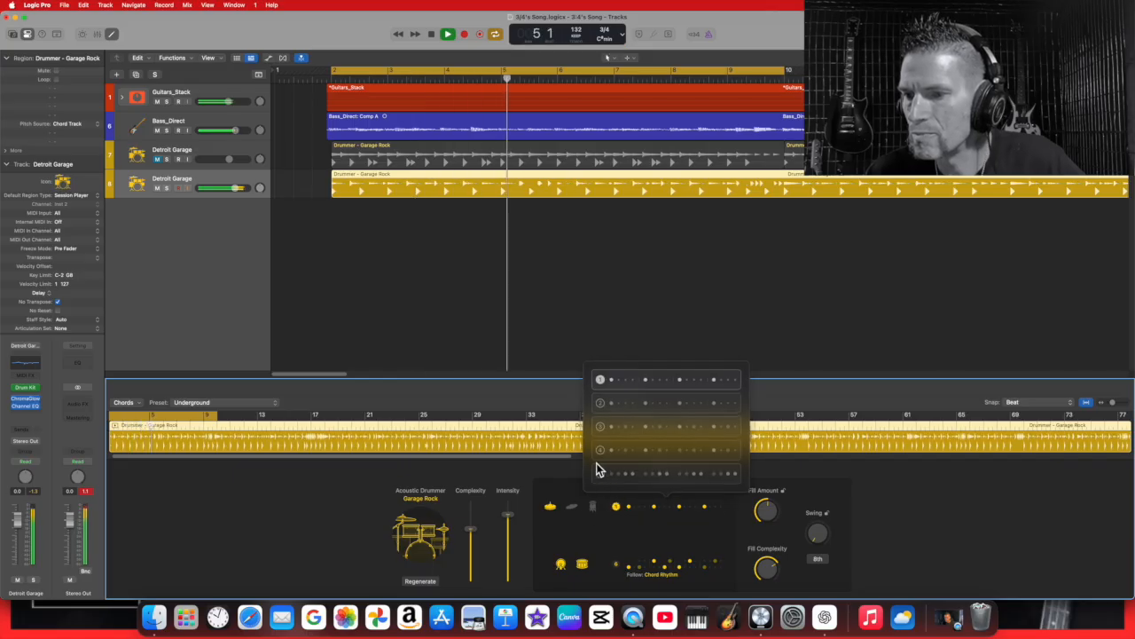
left_click(601, 476)
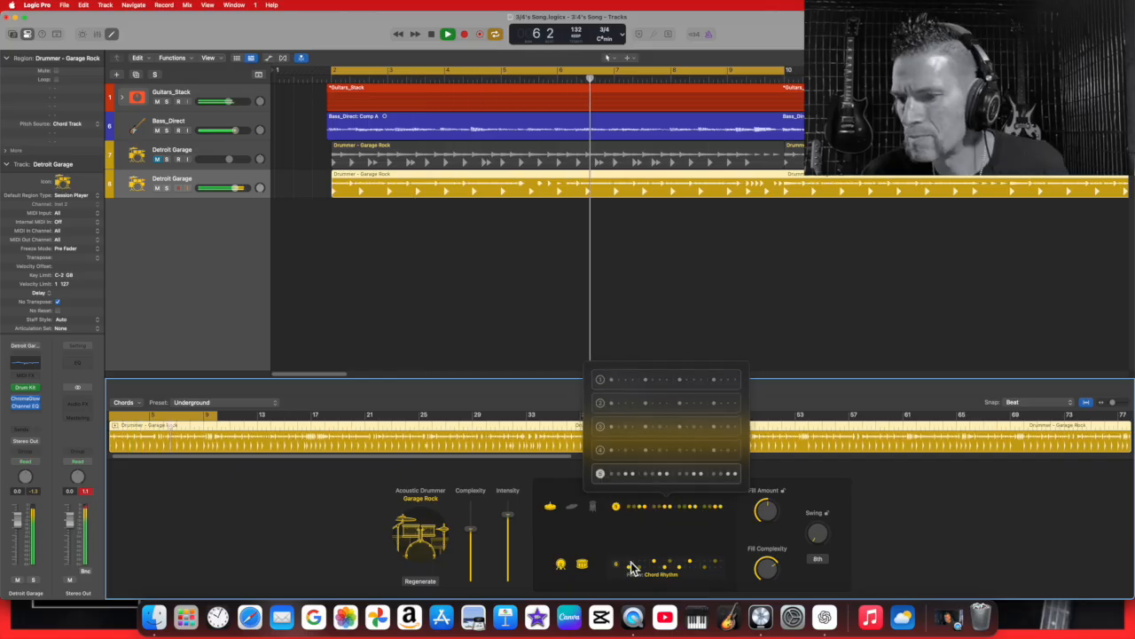
left_click(605, 453)
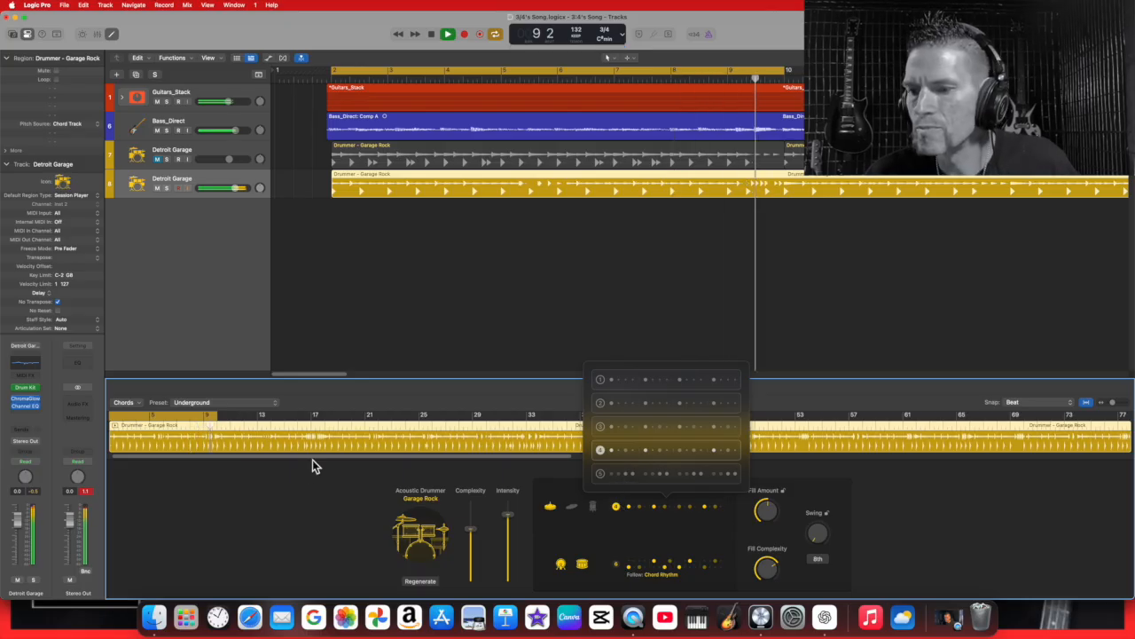
left_click(339, 486)
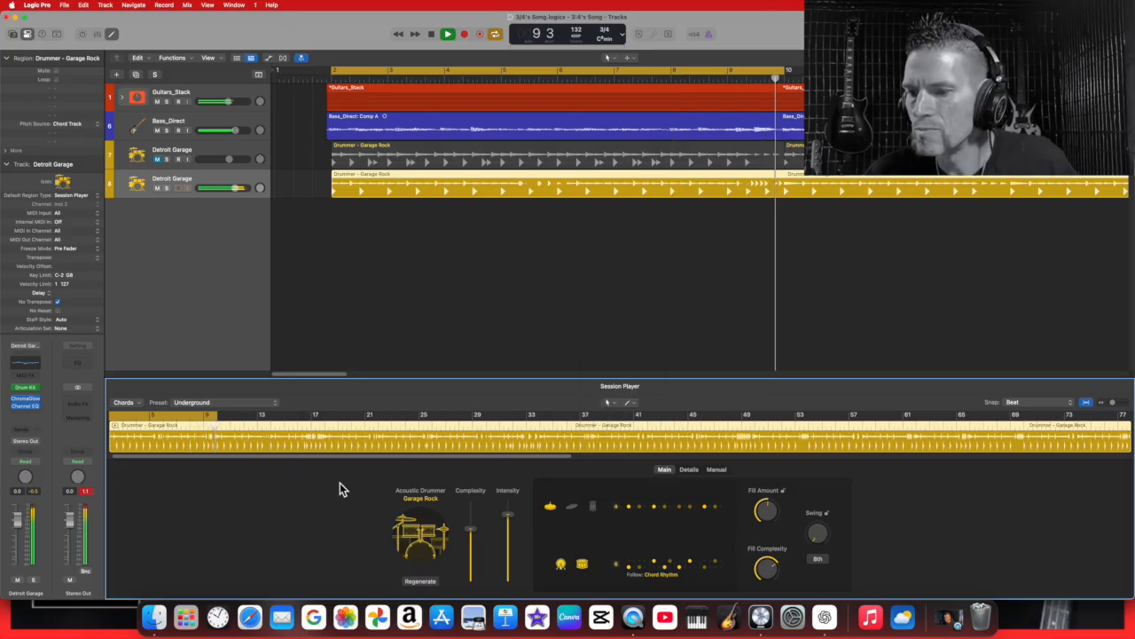
left_click(615, 567)
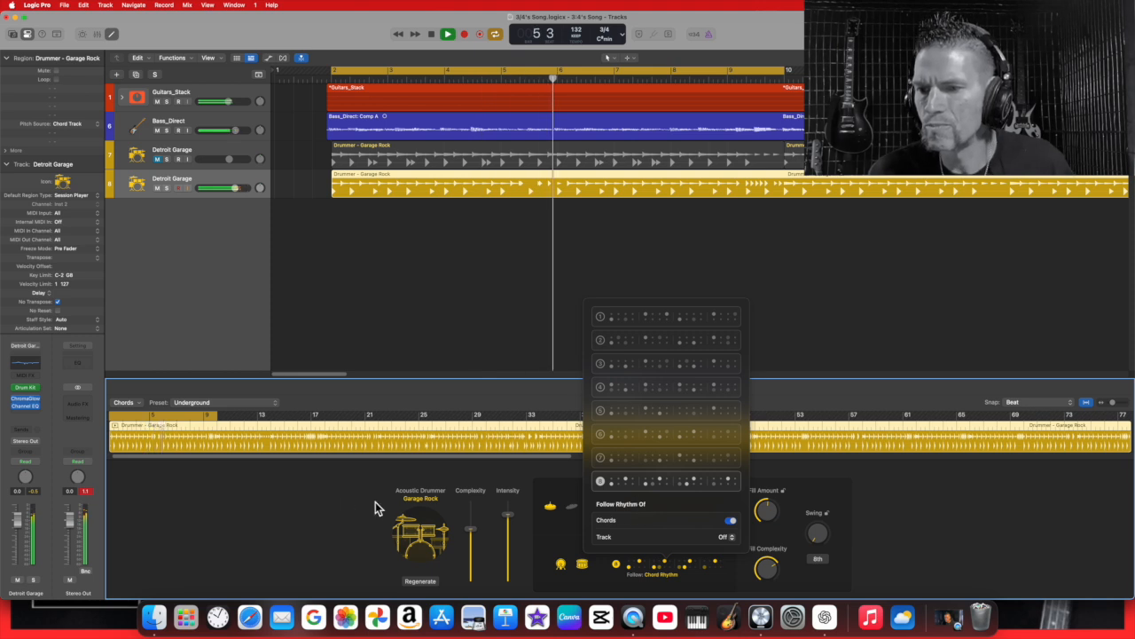
Raise the drummer's Complexity to 74 % and switch the upper pattern from hi-hat to cymbals
left_click_drag(471, 529, 478, 523)
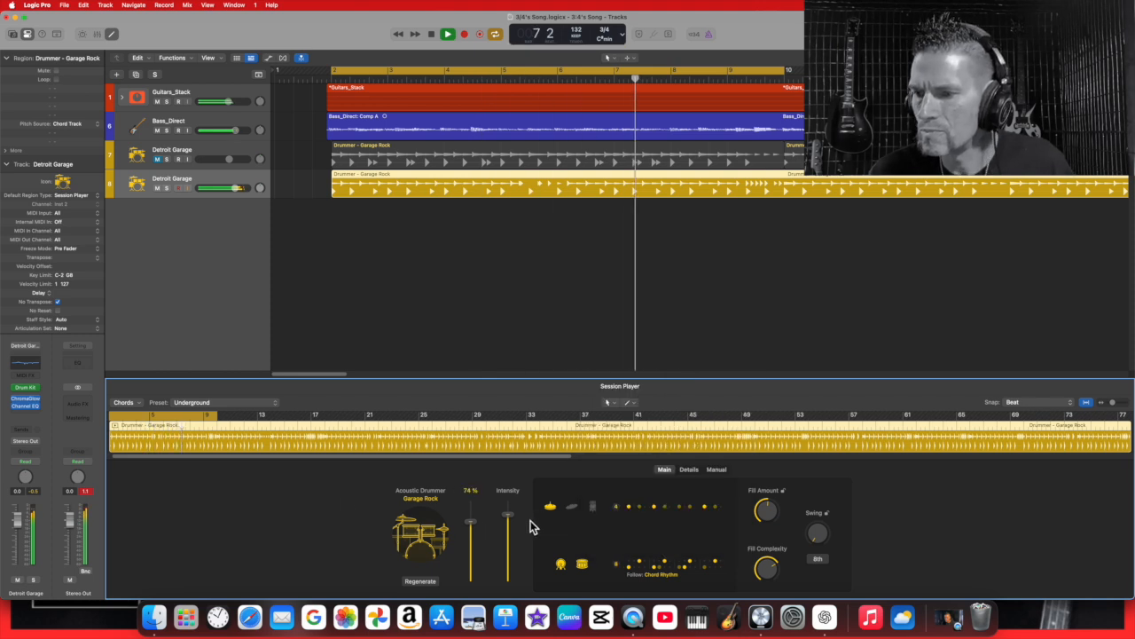
left_click(575, 509)
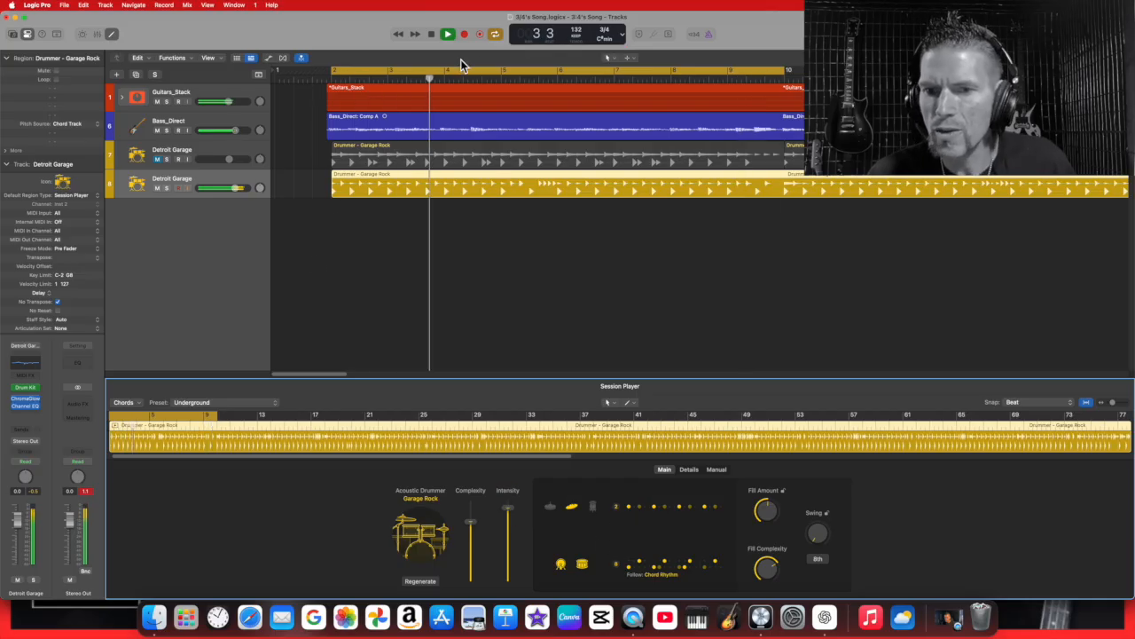
Apply the Three Chords preset and set the kick and snare to pattern variation 8
left_click(273, 403)
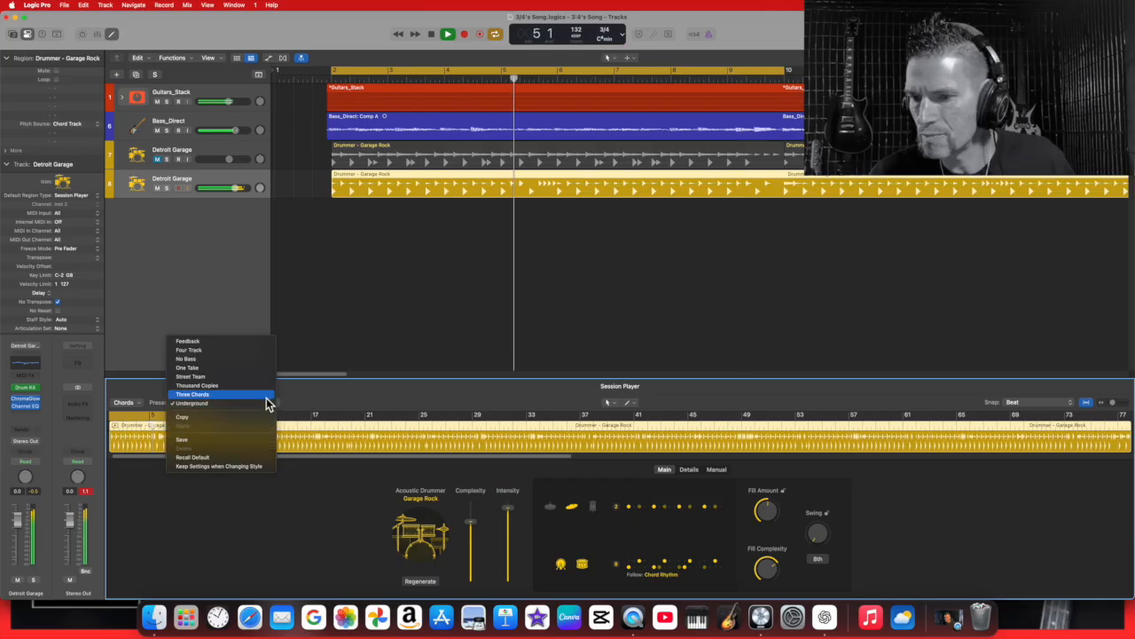
left_click(271, 400)
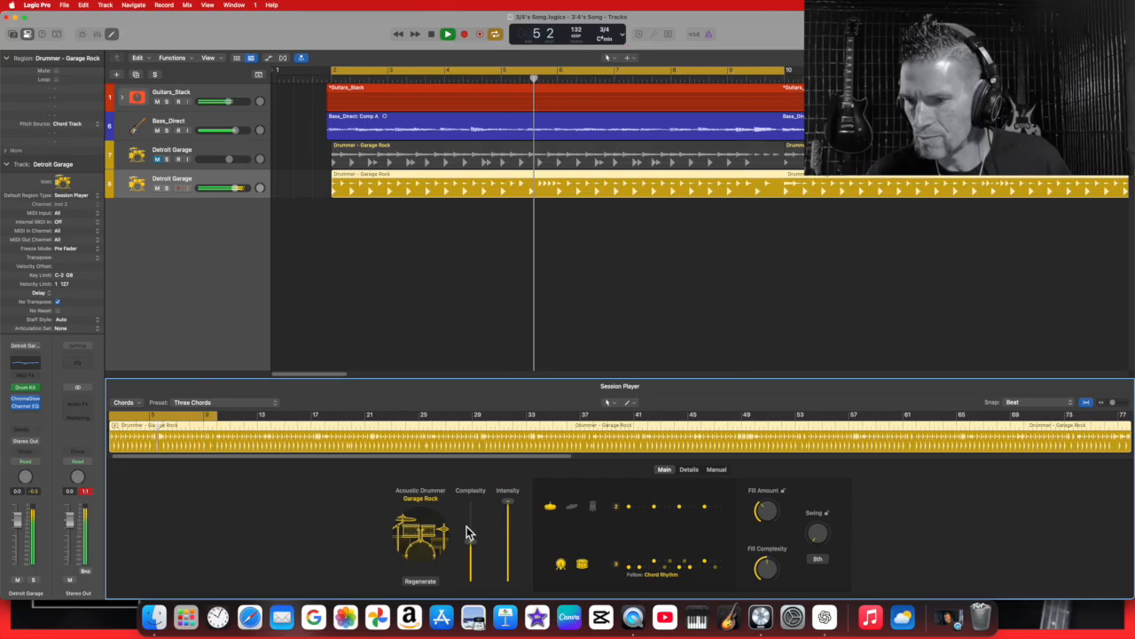
left_click(612, 565)
left_click(606, 484)
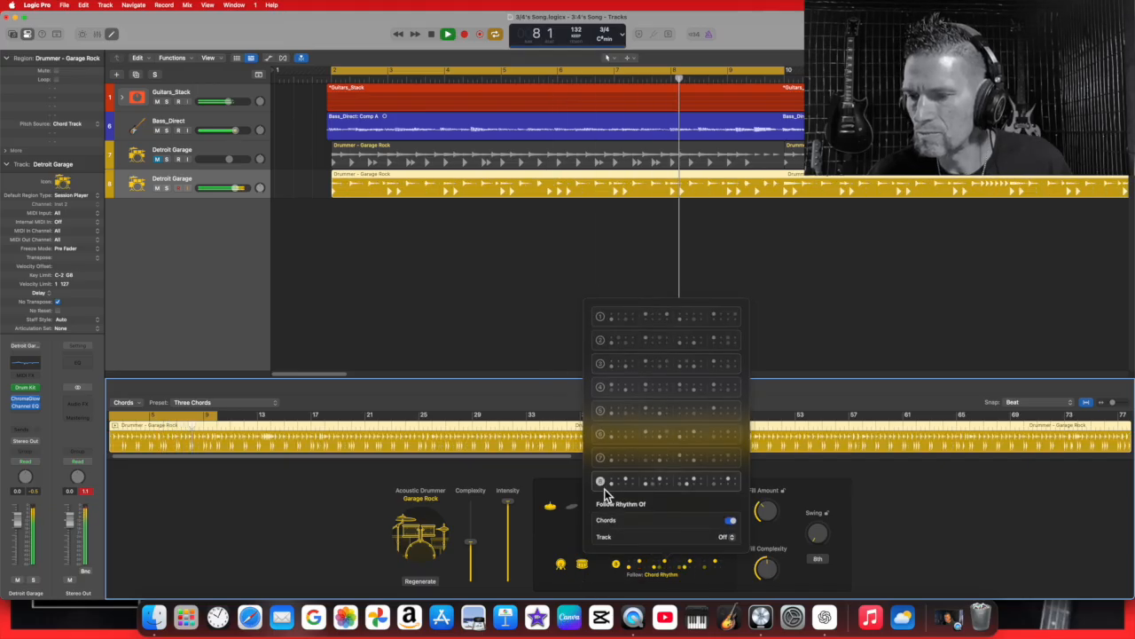
Switch the upper pattern to cymbals, with Complexity at 74 % and a higher Fill Amount
left_click_drag(471, 542, 473, 521)
left_click(572, 506)
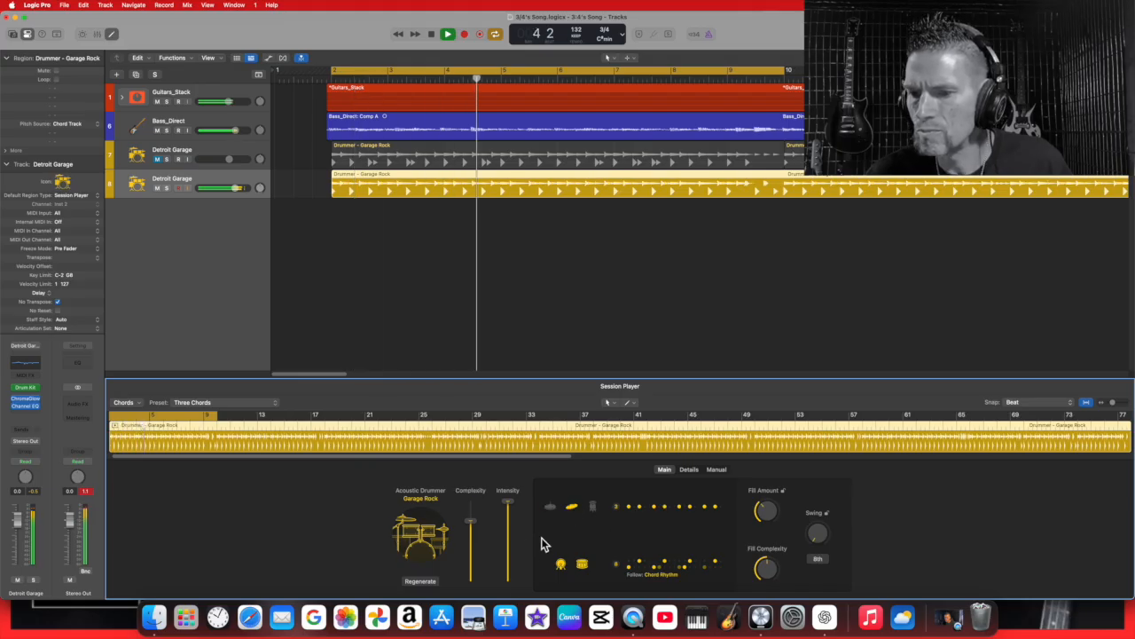
left_click(474, 521)
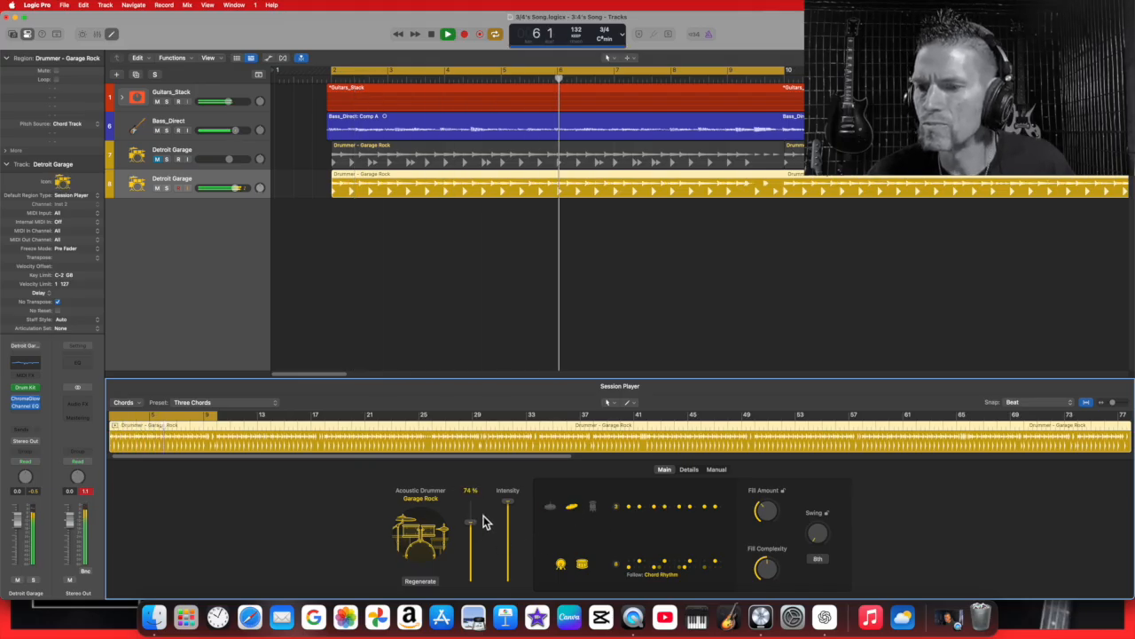
mouse_move(765, 516)
left_mouse_down()
mouse_move(756, 557)
mouse_move(768, 502)
left_mouse_up()
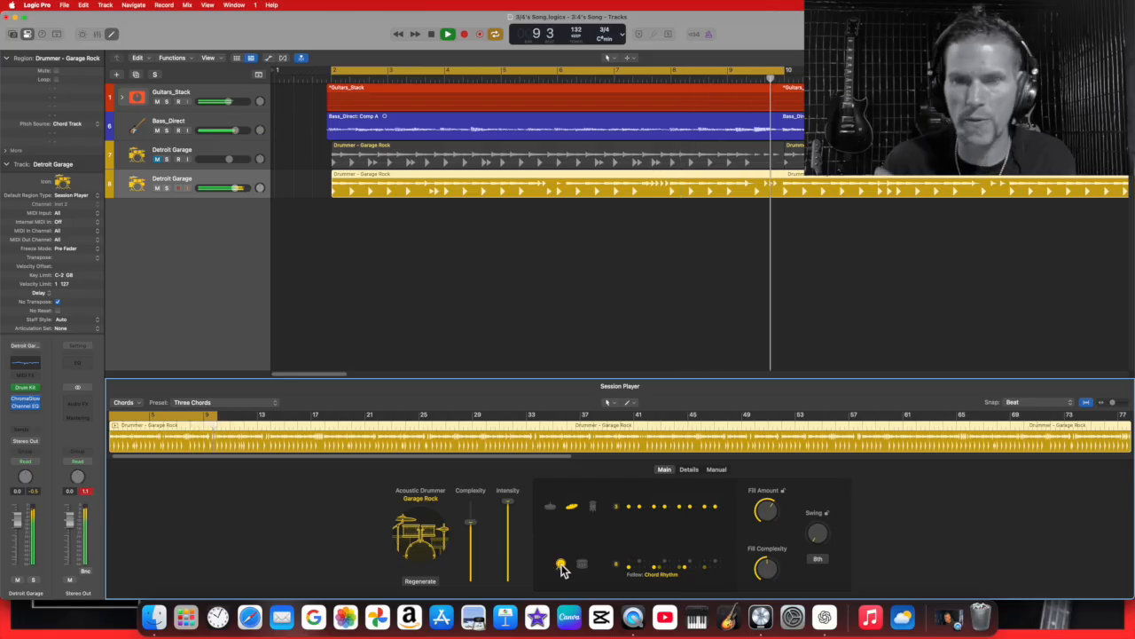
Re-enable the snare, try the pattern without the kick, restore the kick, and turn off the cymbals
left_click(584, 567)
left_click(565, 568)
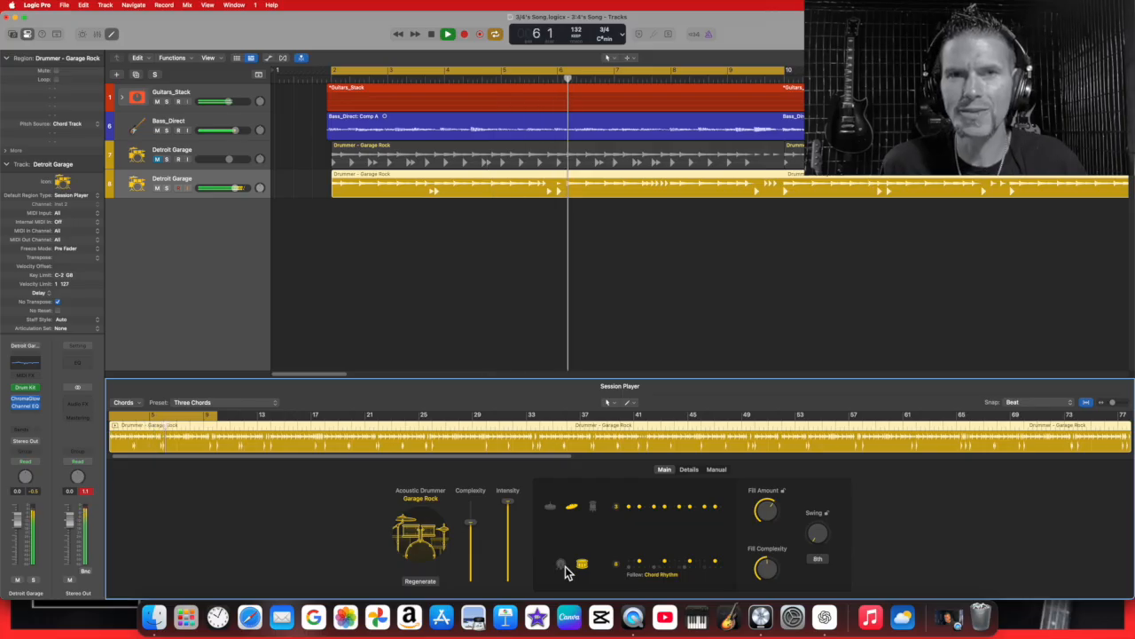
left_click(557, 566)
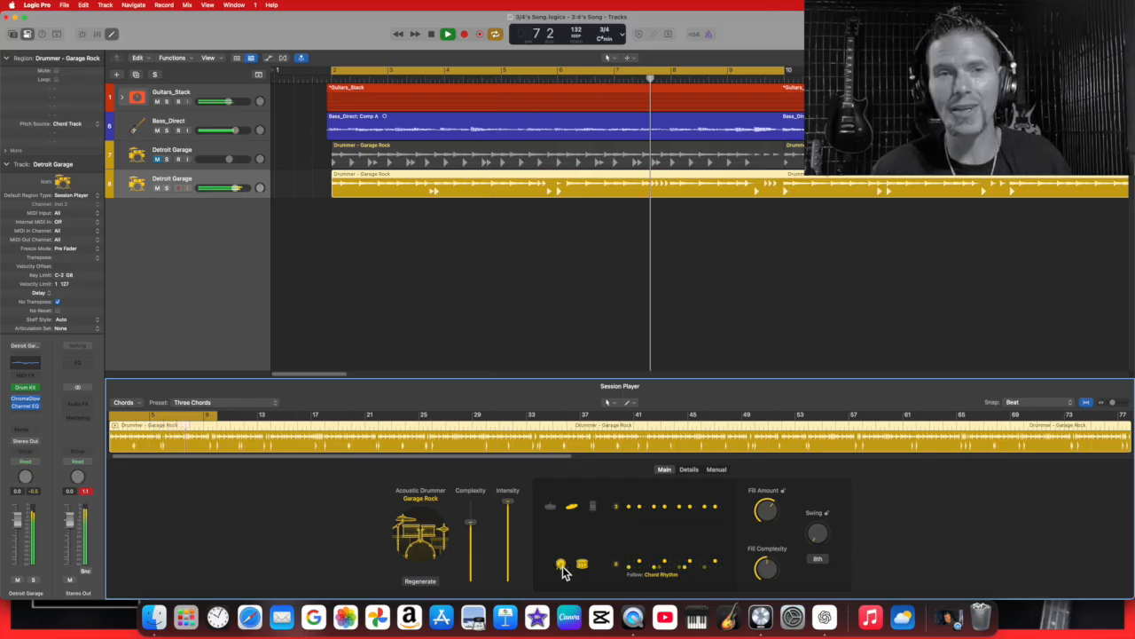
left_click(573, 508)
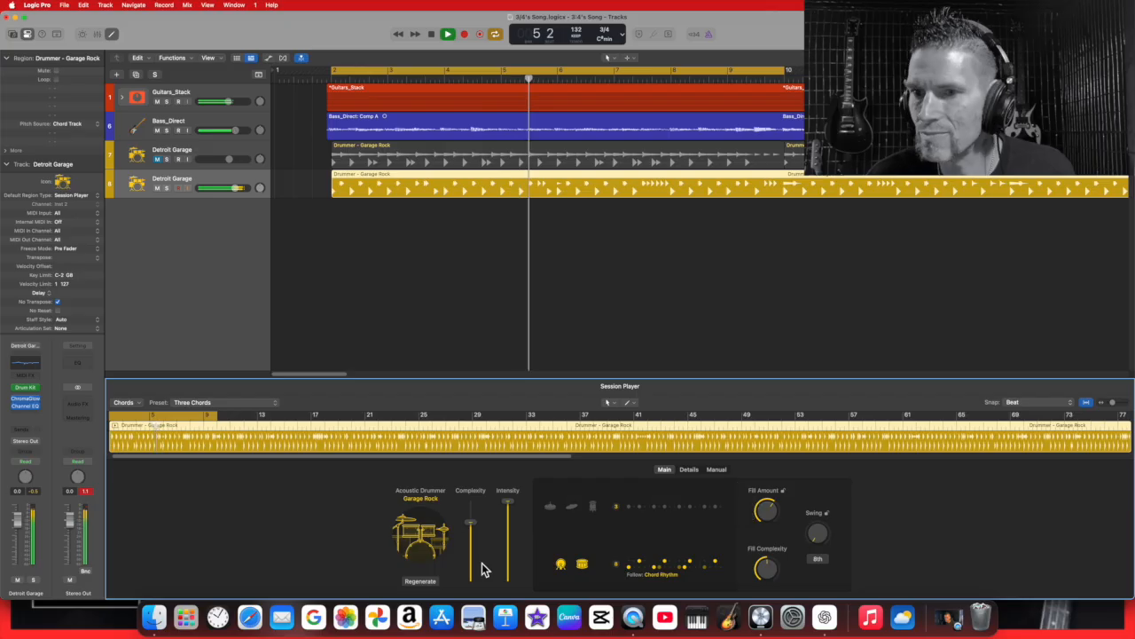
Apply the Street Team preset and set the kick and snare to pattern variation 3
left_click(238, 400)
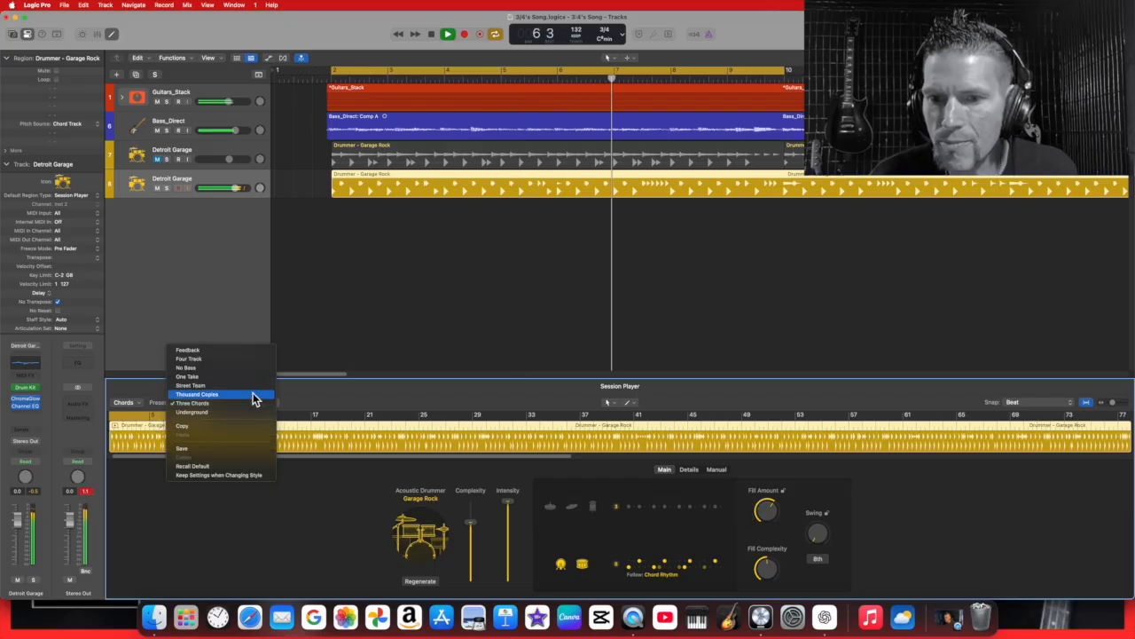
left_click(253, 389)
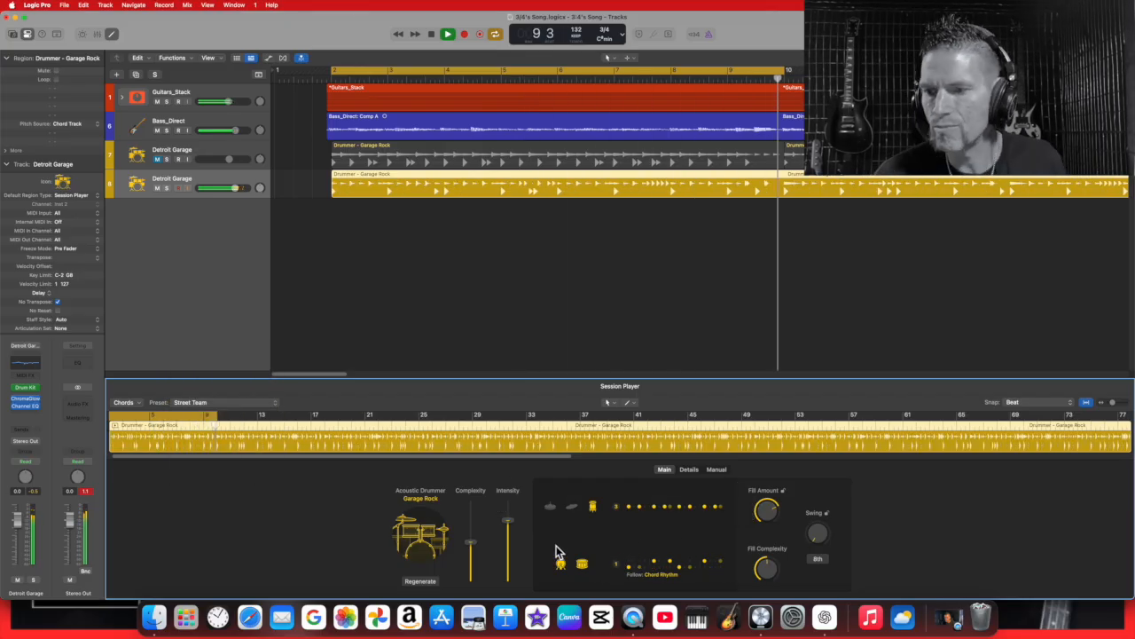
left_click(620, 566)
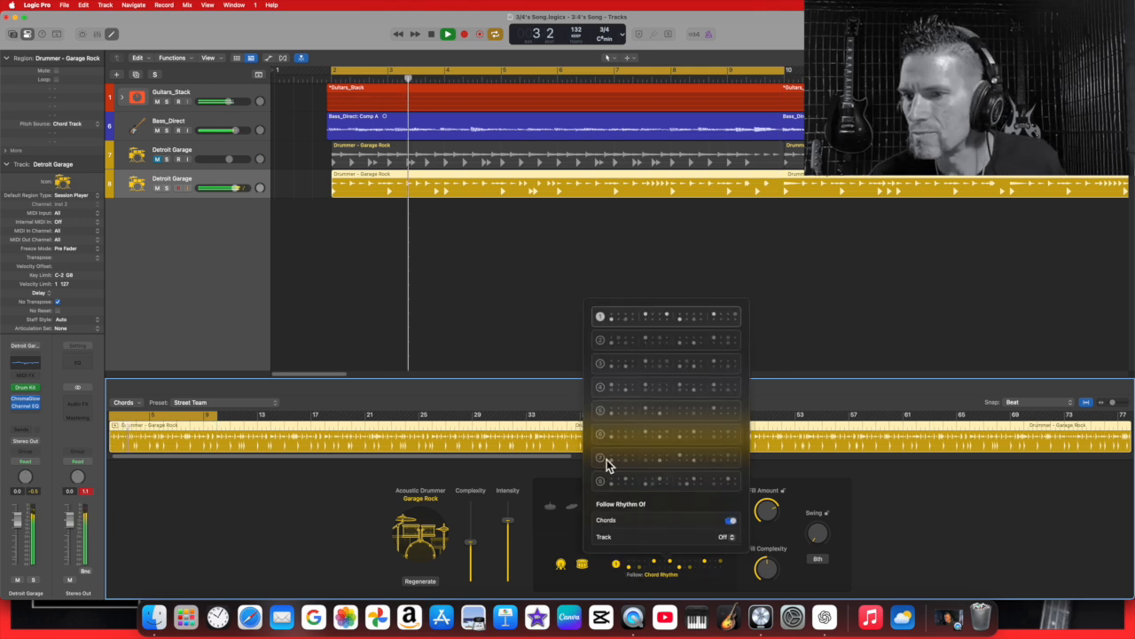
left_click(600, 342)
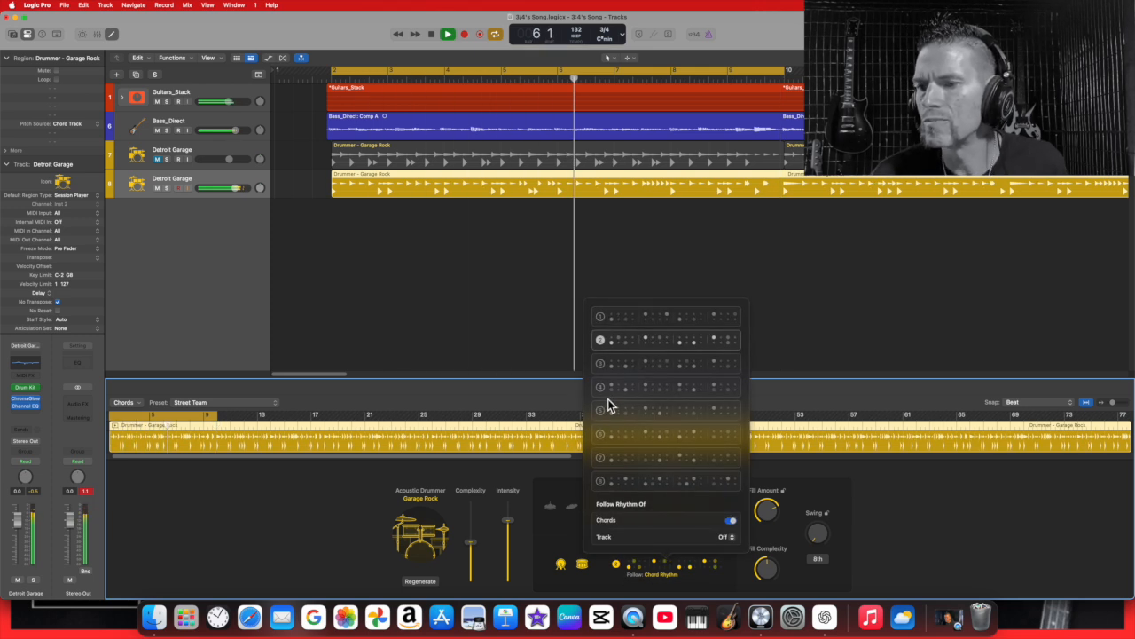
left_click(603, 367)
Set Fill Amount to 31 % and Fill Complexity to 44 %, and switch the upper pattern from toms to cymbals
left_click_drag(771, 518, 771, 578)
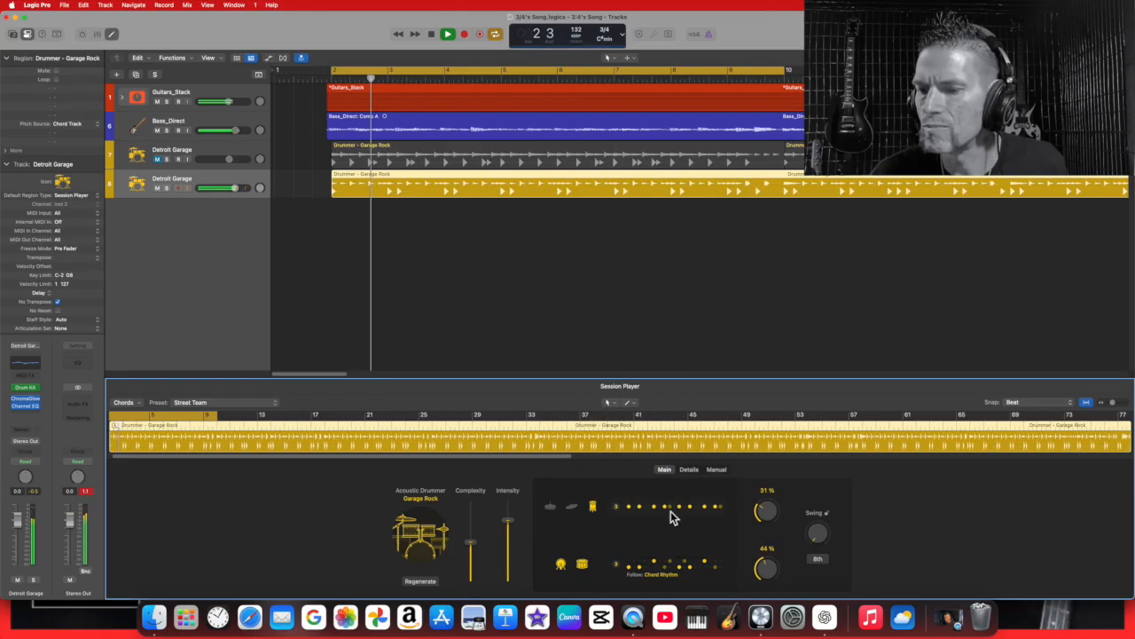
left_click(571, 505)
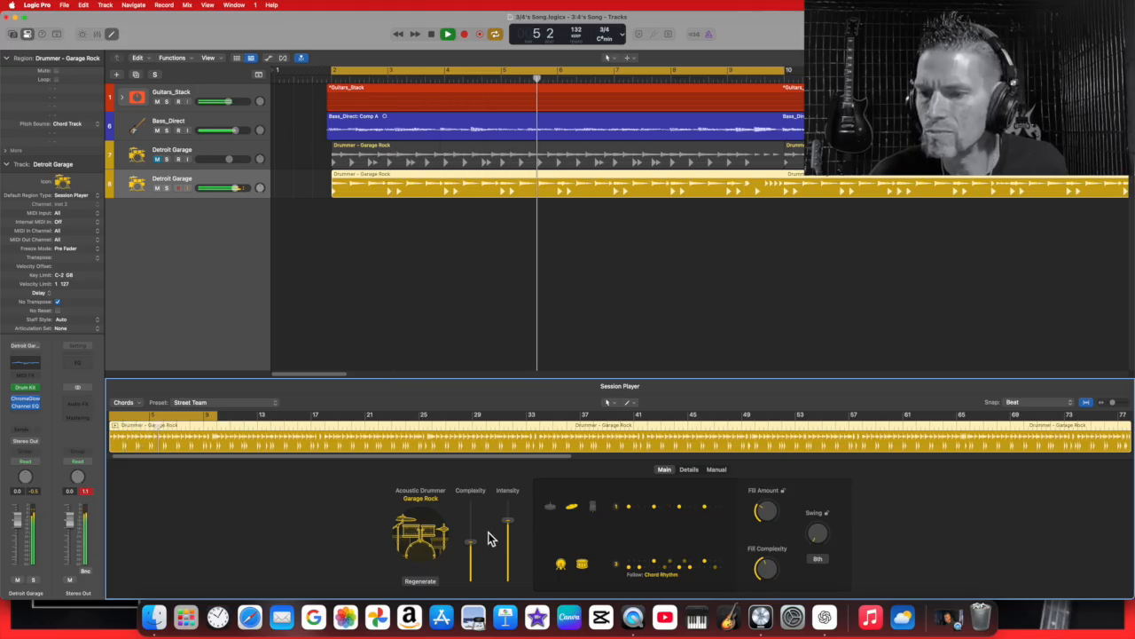
Try Complexity at maximum, settle it at 66 %, and stop playback
left_click_drag(472, 541, 491, 497)
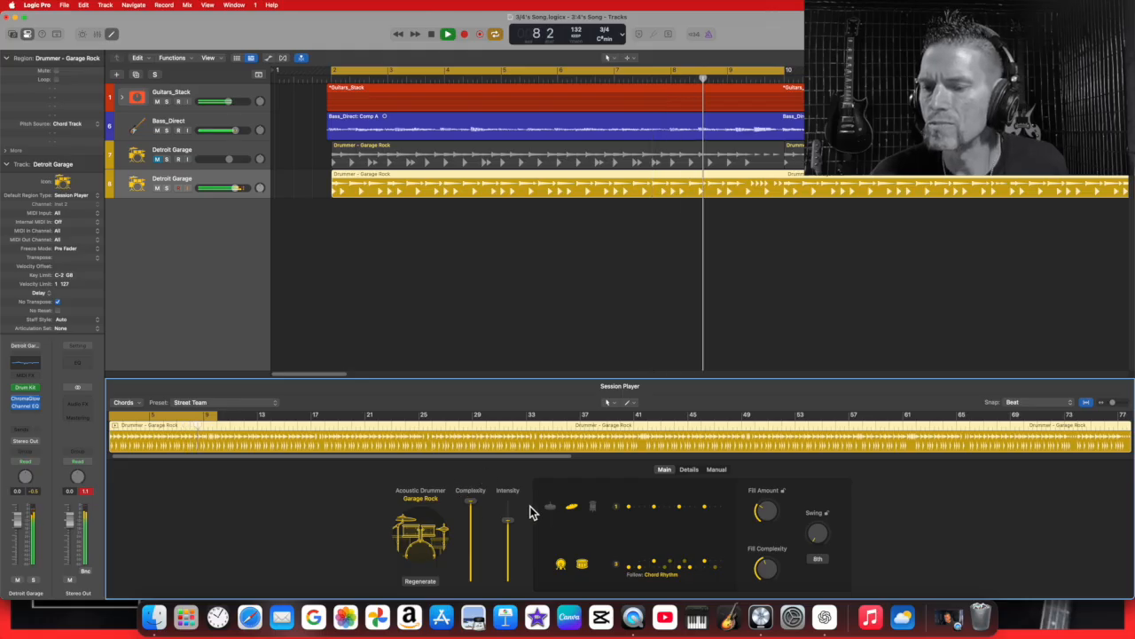
left_click_drag(470, 501, 471, 528)
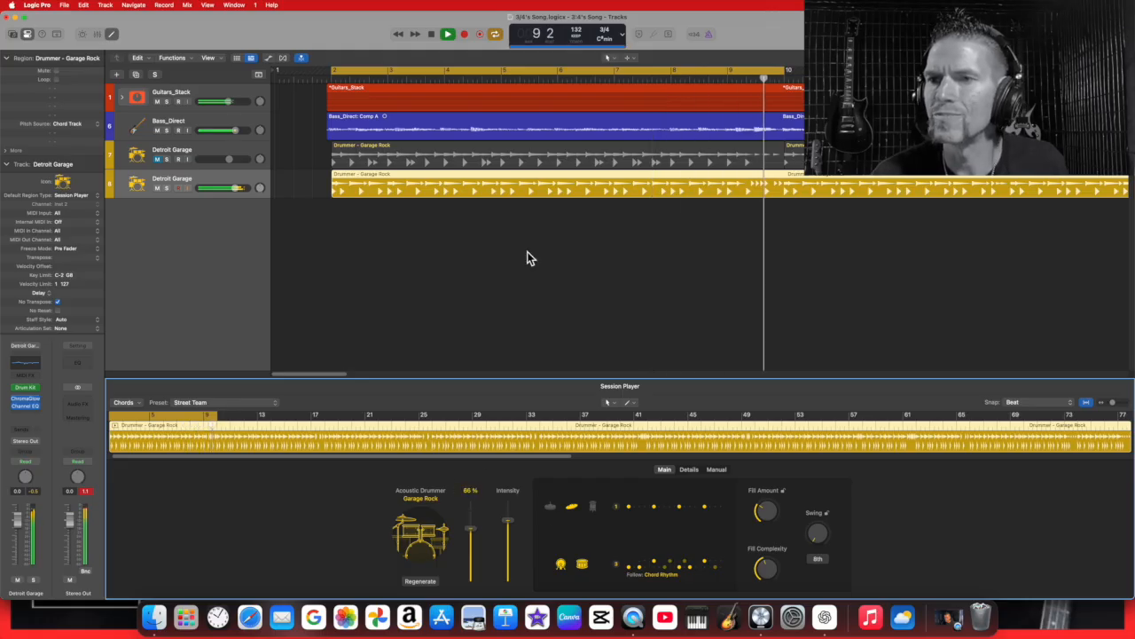
left_click(432, 35)
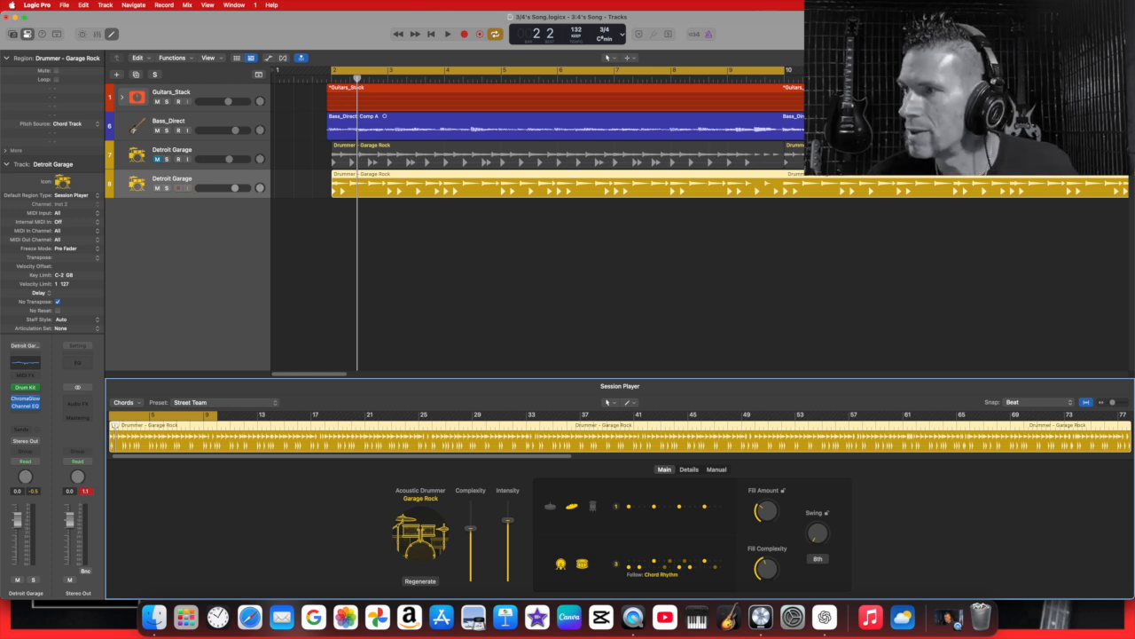
Split the new drummer region at bar 10 and delete the part after the split
scroll(621, 175, "down", 5)
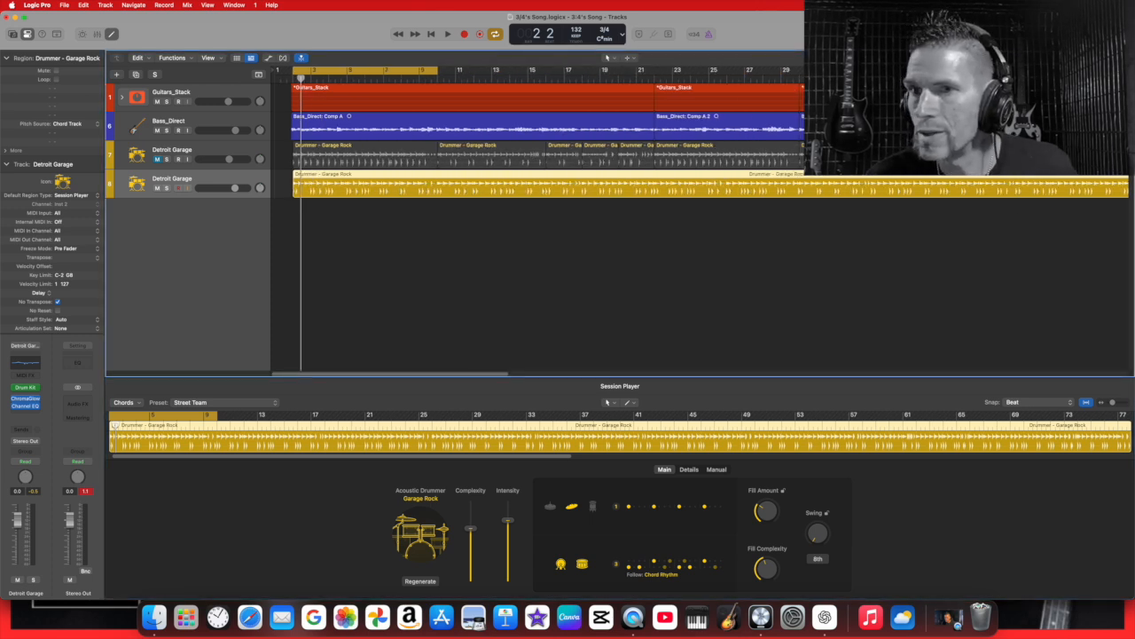
left_click(397, 79)
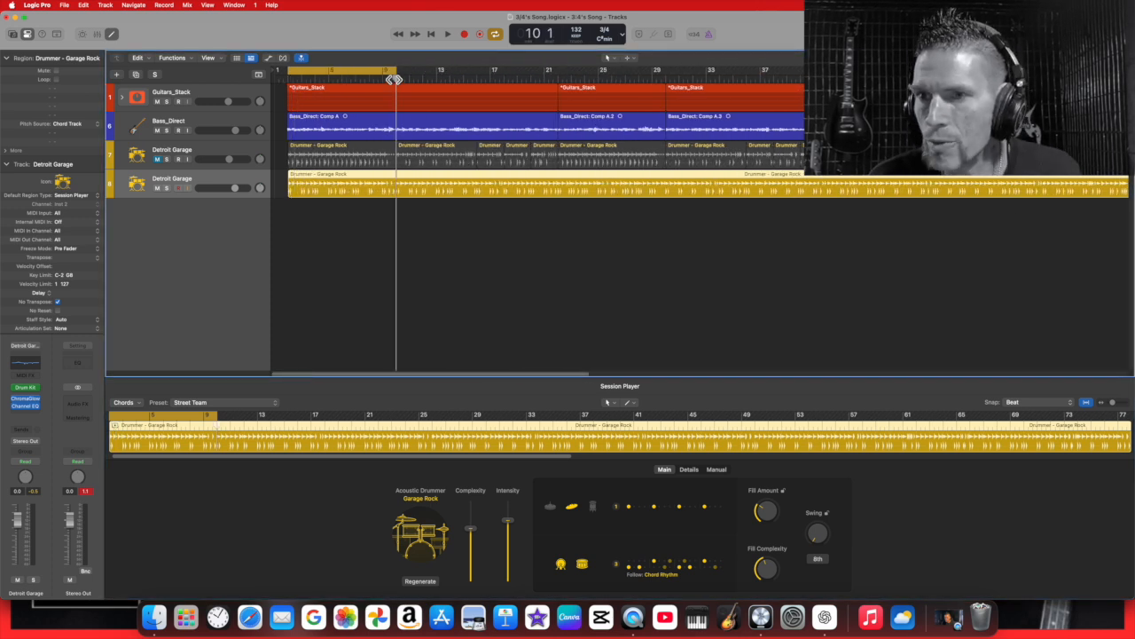
right_click(399, 185)
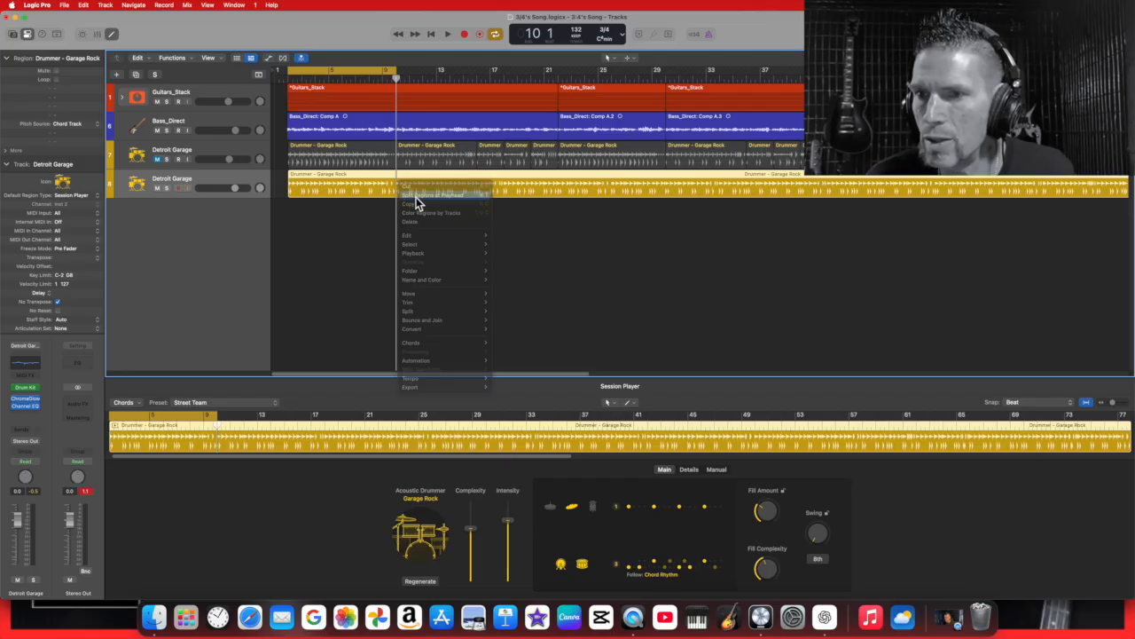
right_click(423, 175)
left_click(440, 186)
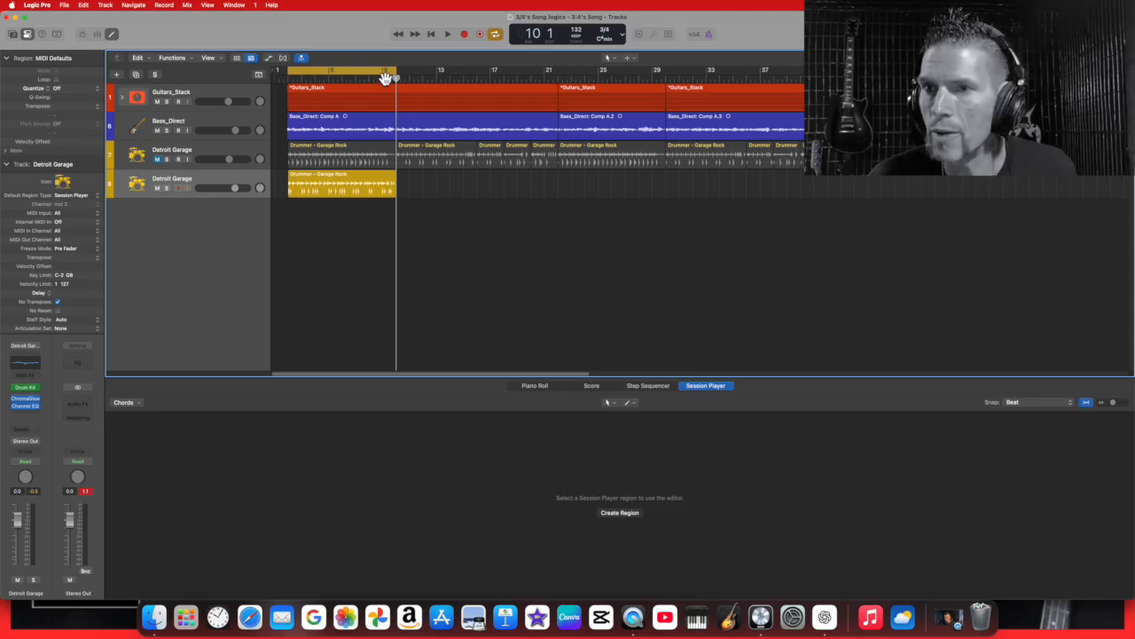
Turn off cycling and listen from bar 7 past the end of the shortened drummer region
left_click(359, 77)
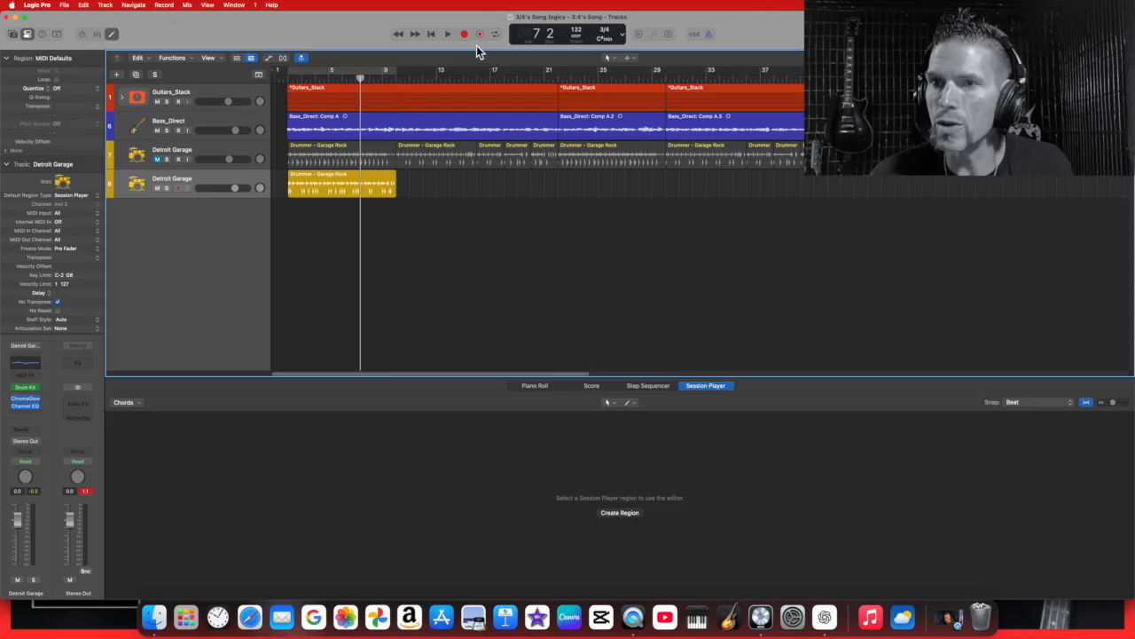
left_click(448, 33)
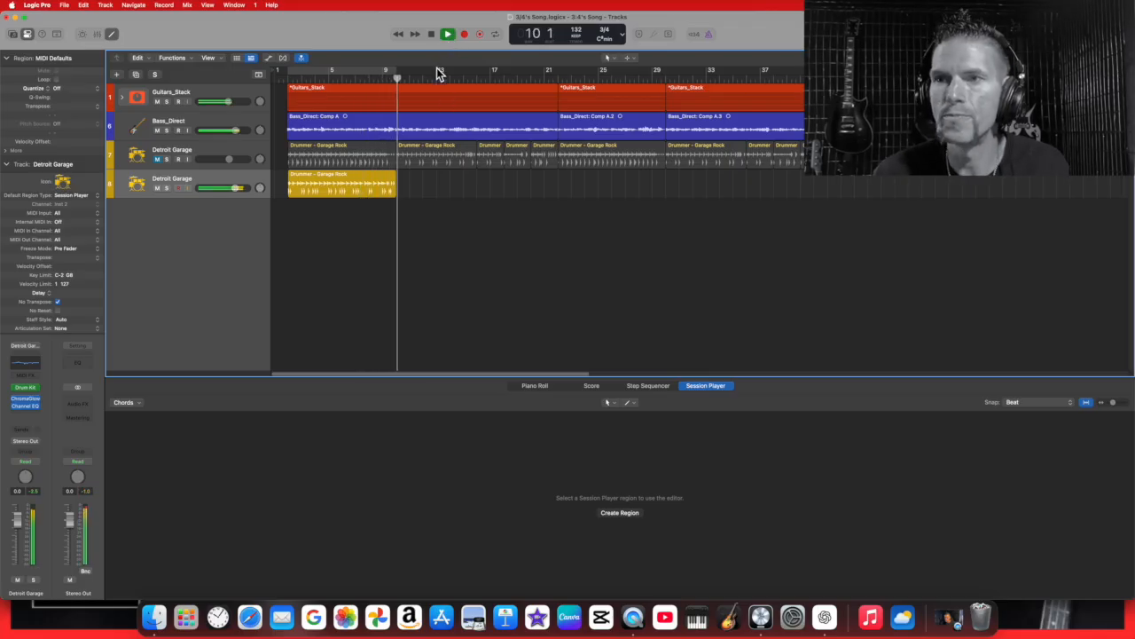
left_click(435, 36)
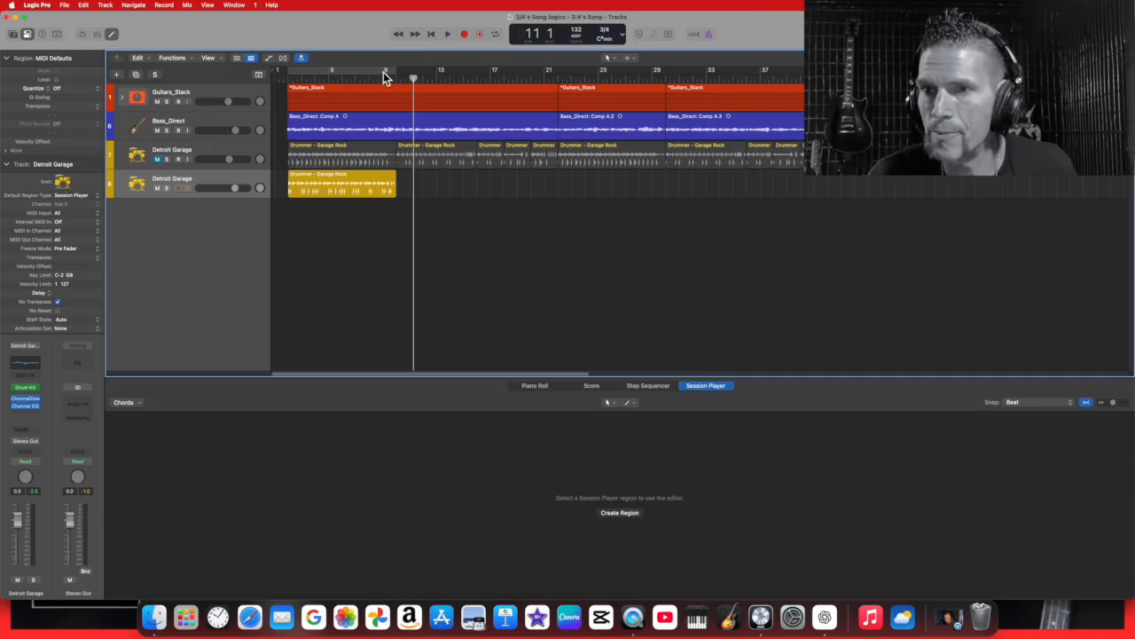
Set a cycle range from bar 8 to bar 16, audition the transition at bar 10, and stop playback
mouse_move(373, 72)
left_mouse_down()
mouse_move(545, 70)
mouse_move(476, 70)
left_mouse_up()
left_click(447, 35)
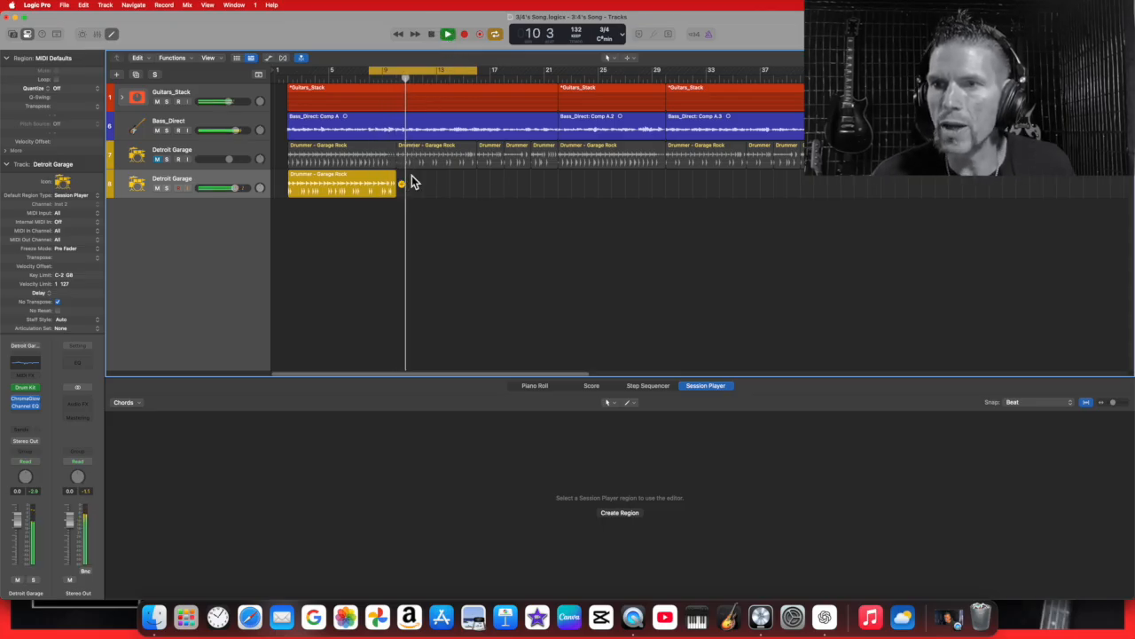
left_click(432, 33)
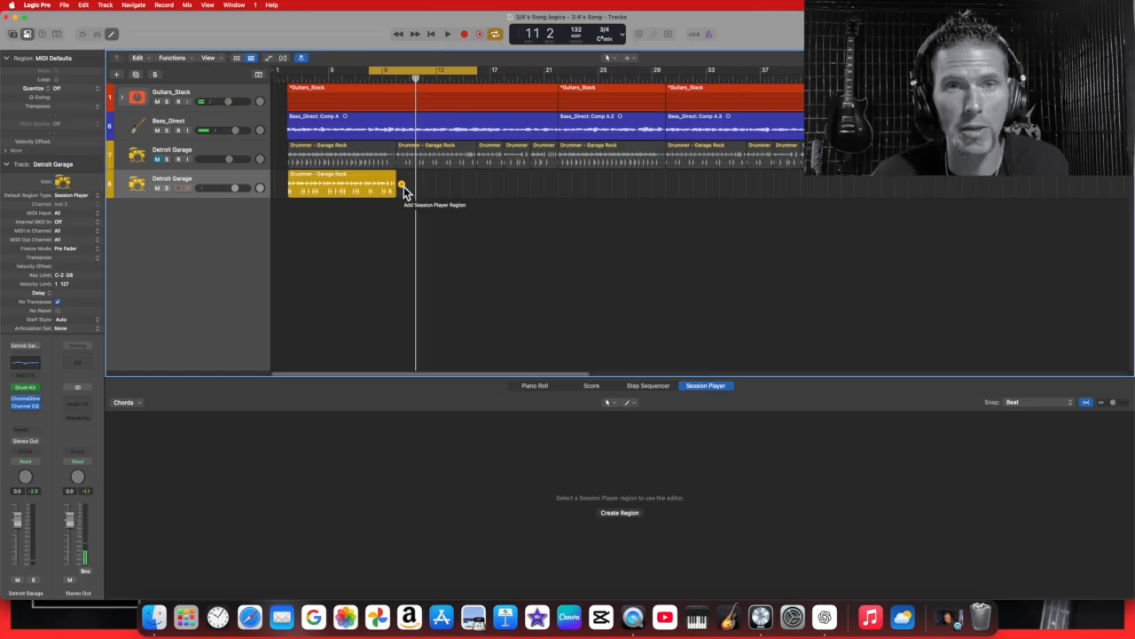
Add a Session Player region after the first one at bar 10 and apply the Four Track preset
left_click(402, 186)
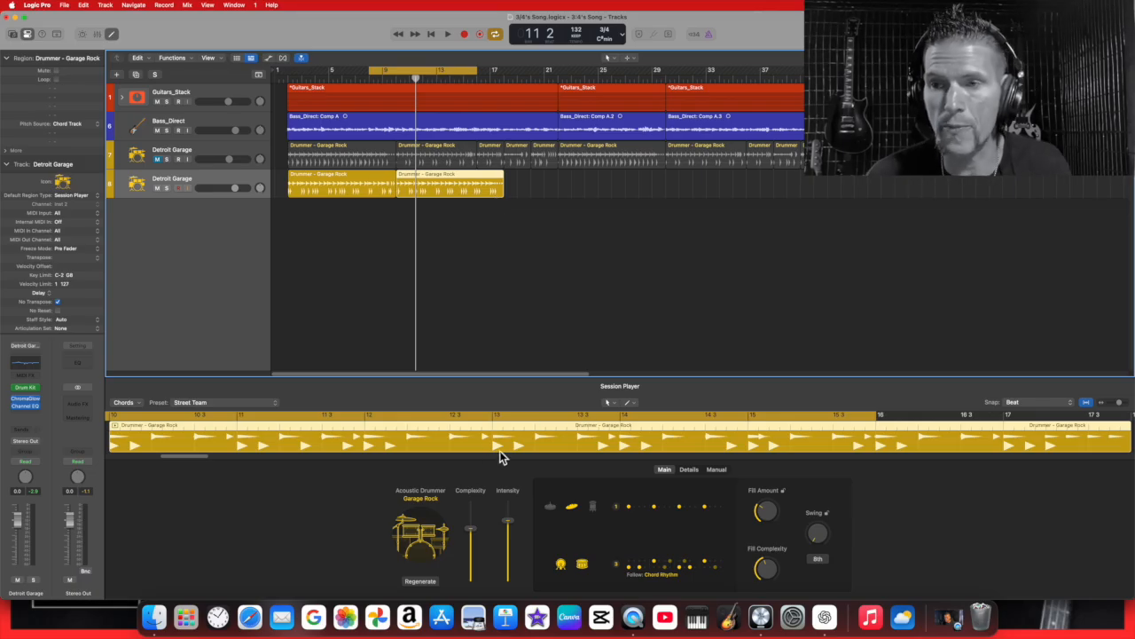
left_click(276, 403)
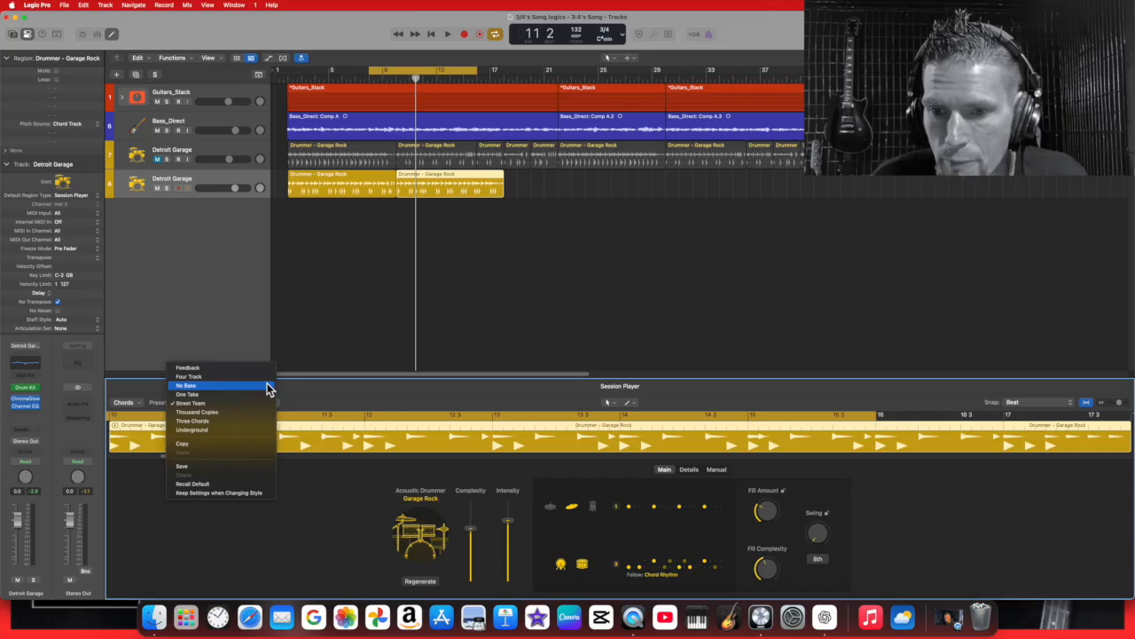
left_click(266, 377)
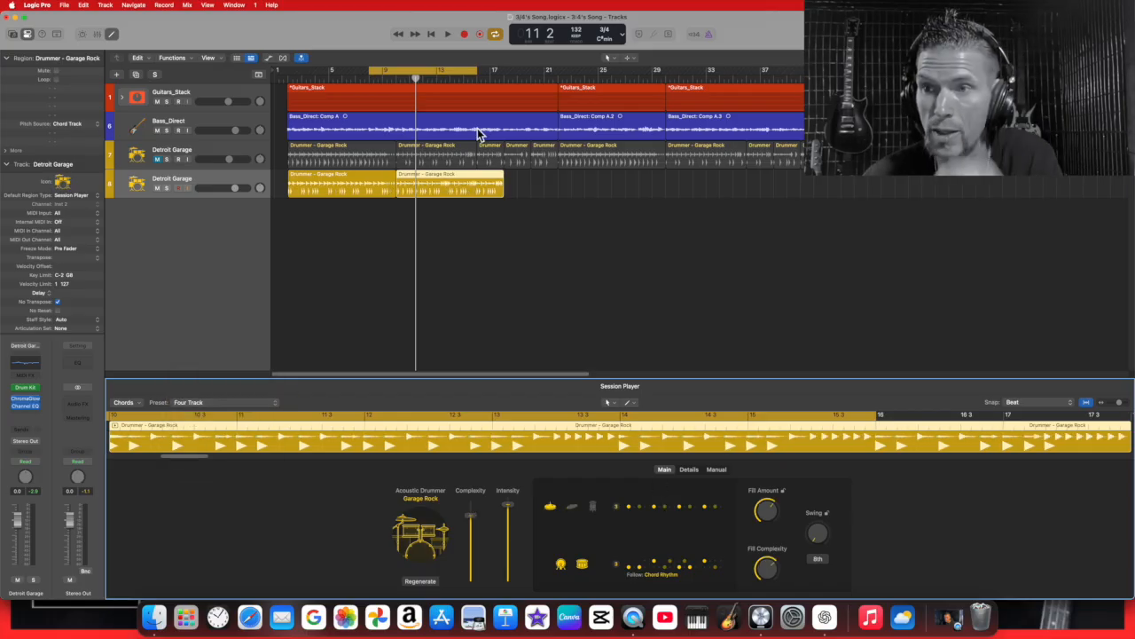
Start playback and shift the cycle range to bars 10 to 18, over the second drummer region
left_click(448, 35)
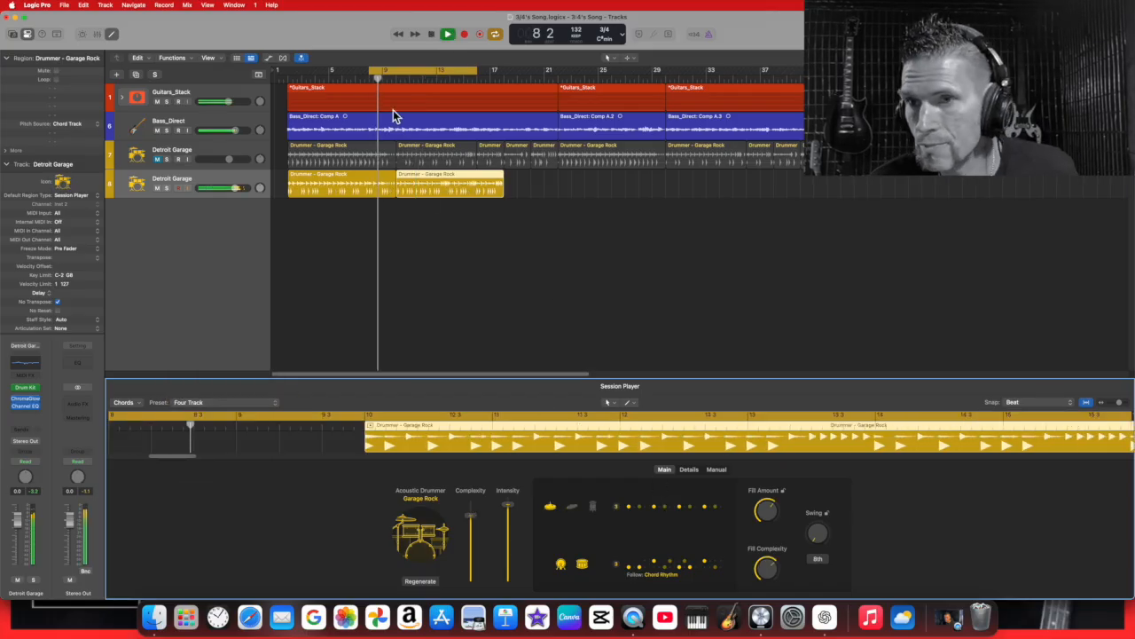
left_click_drag(413, 81, 442, 80)
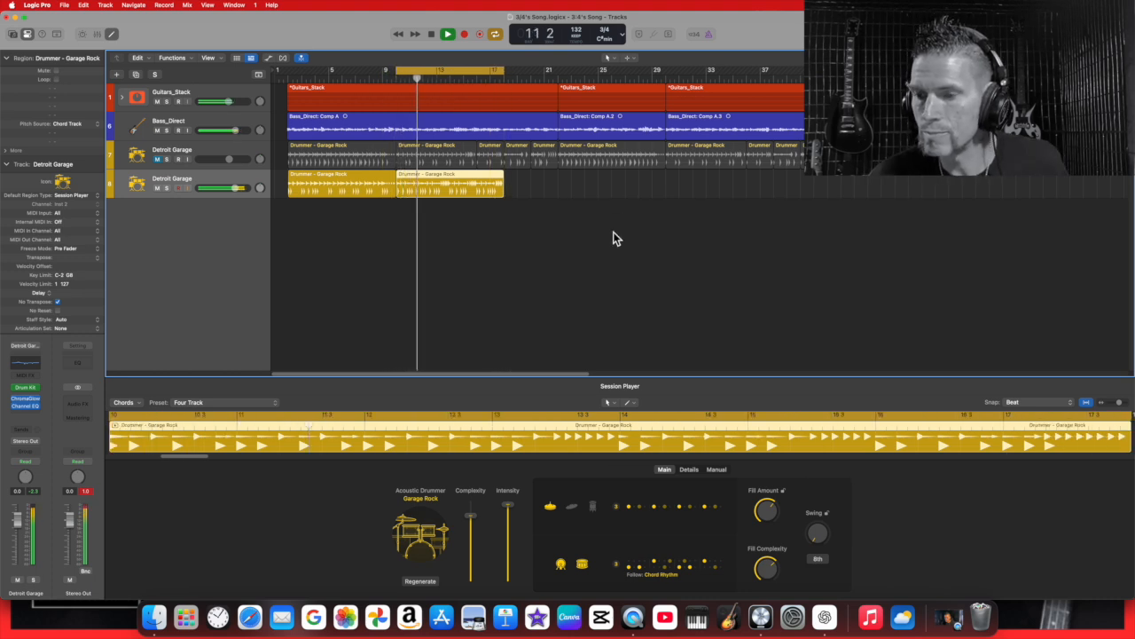
Set the second drummer region's cymbal pattern to 2, compare kick and snare patterns 6 and 3, and choose pattern 7
left_click(619, 509)
left_click(602, 406)
left_click(615, 564)
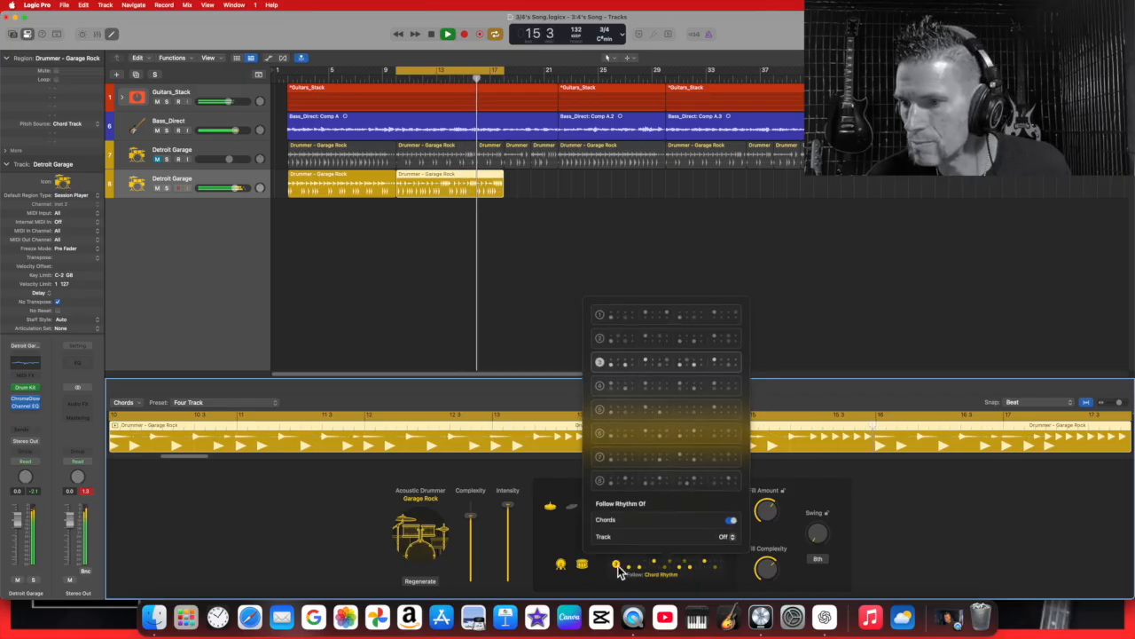
left_click(603, 436)
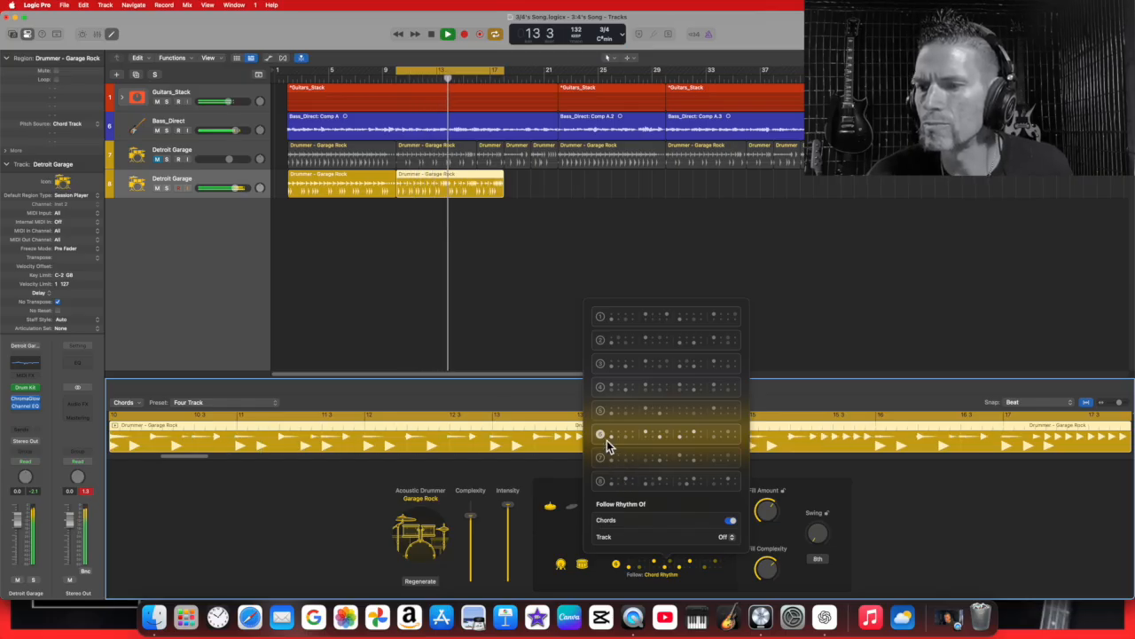
left_click(600, 364)
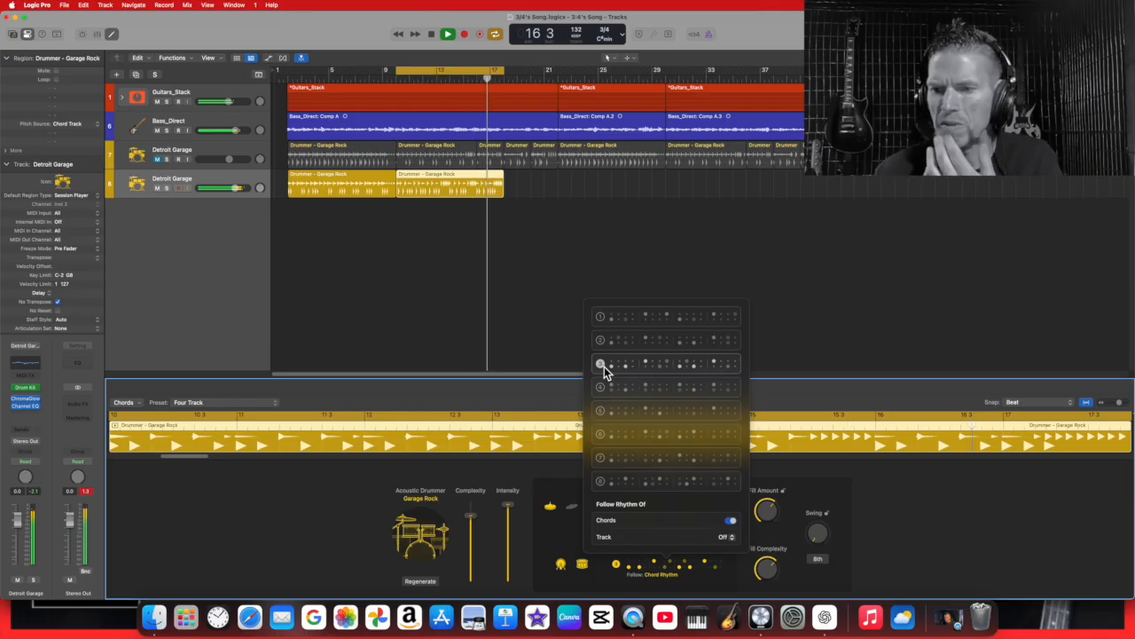
left_click(607, 458)
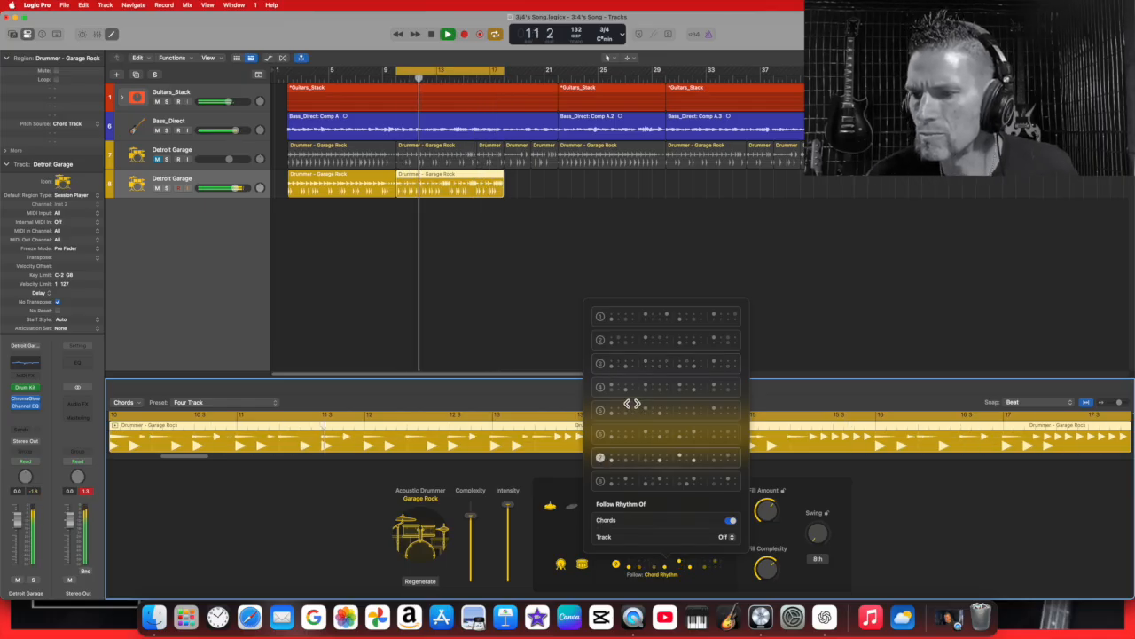
left_click(894, 503)
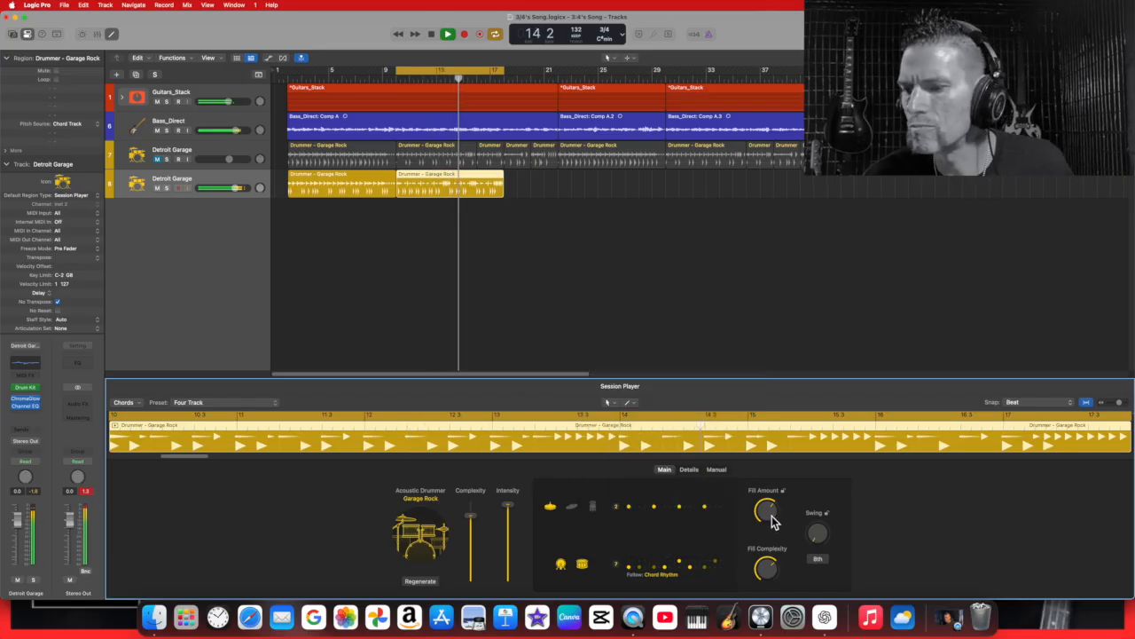
Move the cycle range to bars 18 to 26, listen briefly, and add a third drummer region there, keeping the Four Track preset
left_click(430, 34)
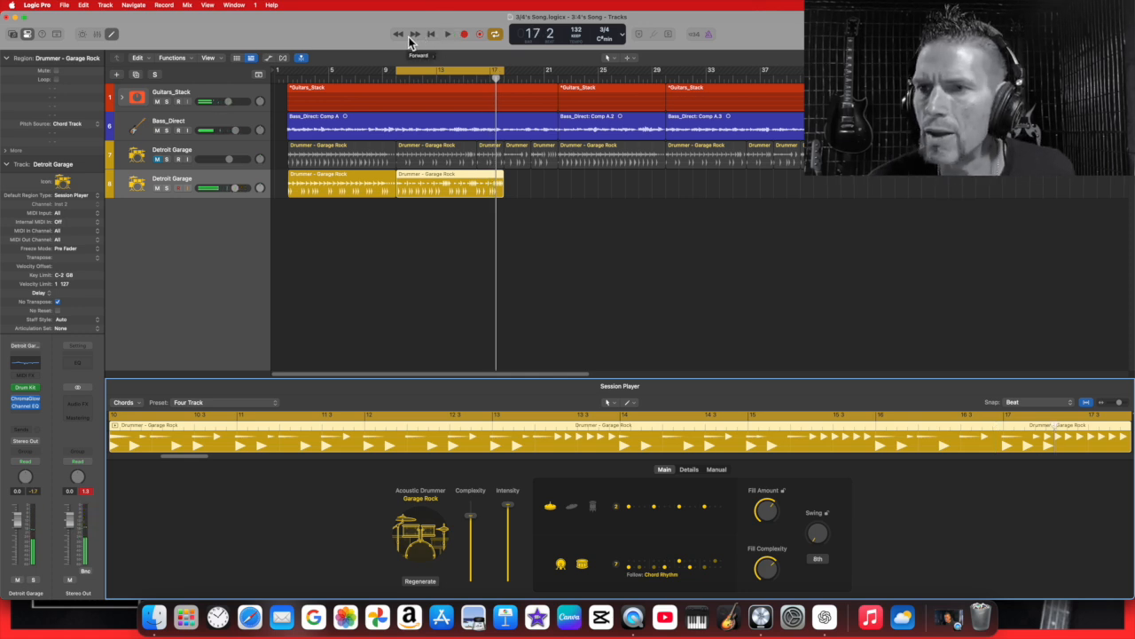
left_click_drag(447, 71, 556, 110)
left_click(447, 35)
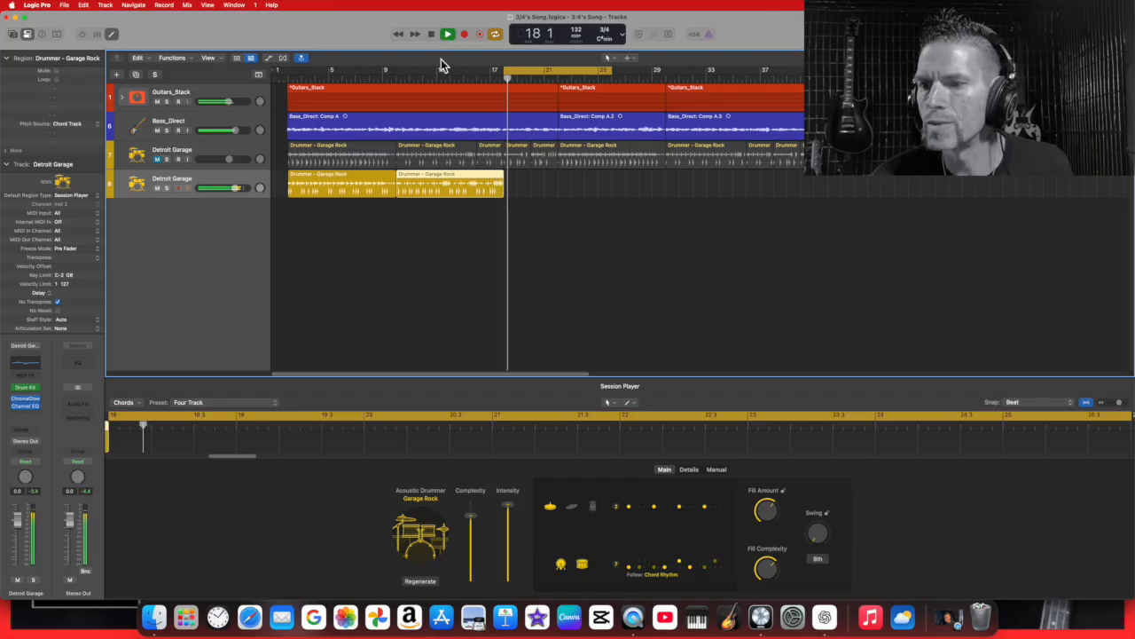
left_click(433, 34)
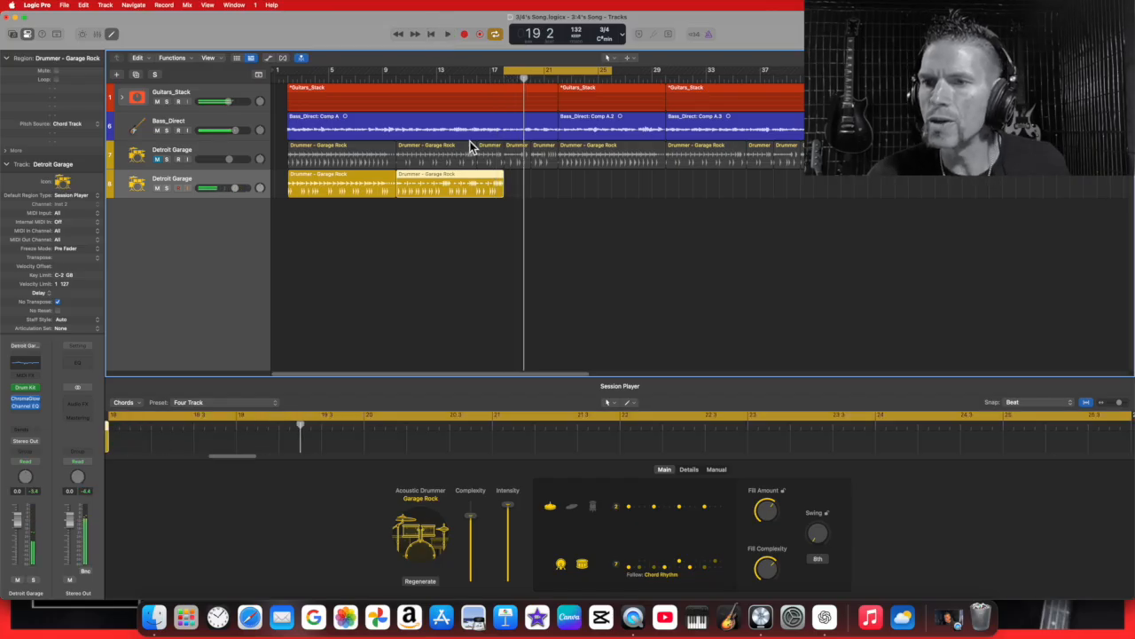
left_click(510, 184)
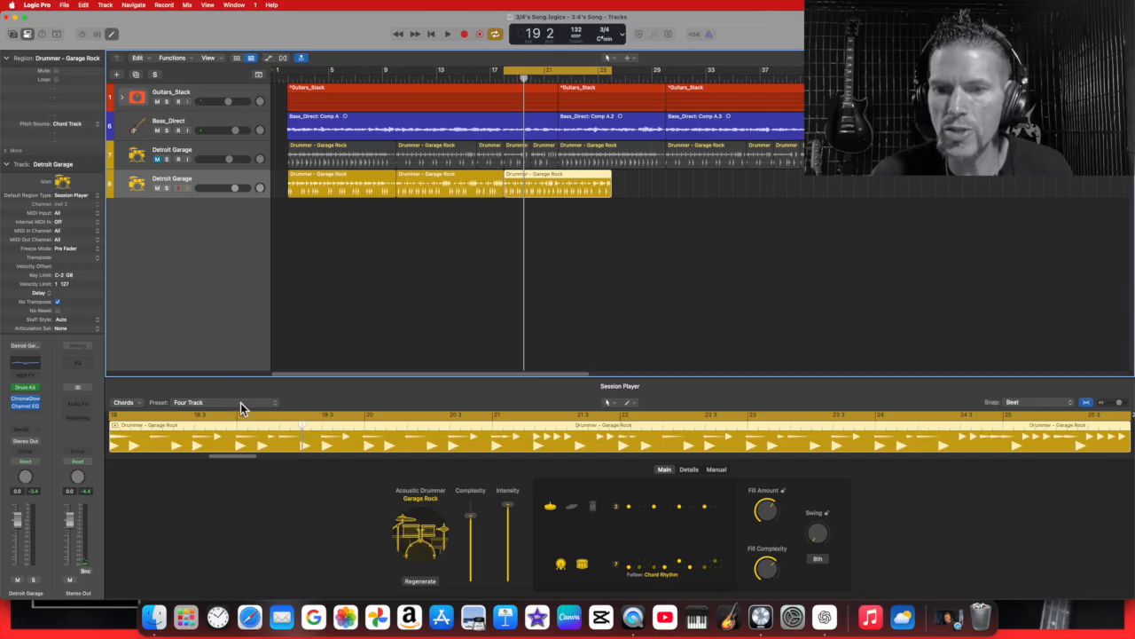
left_click(267, 405)
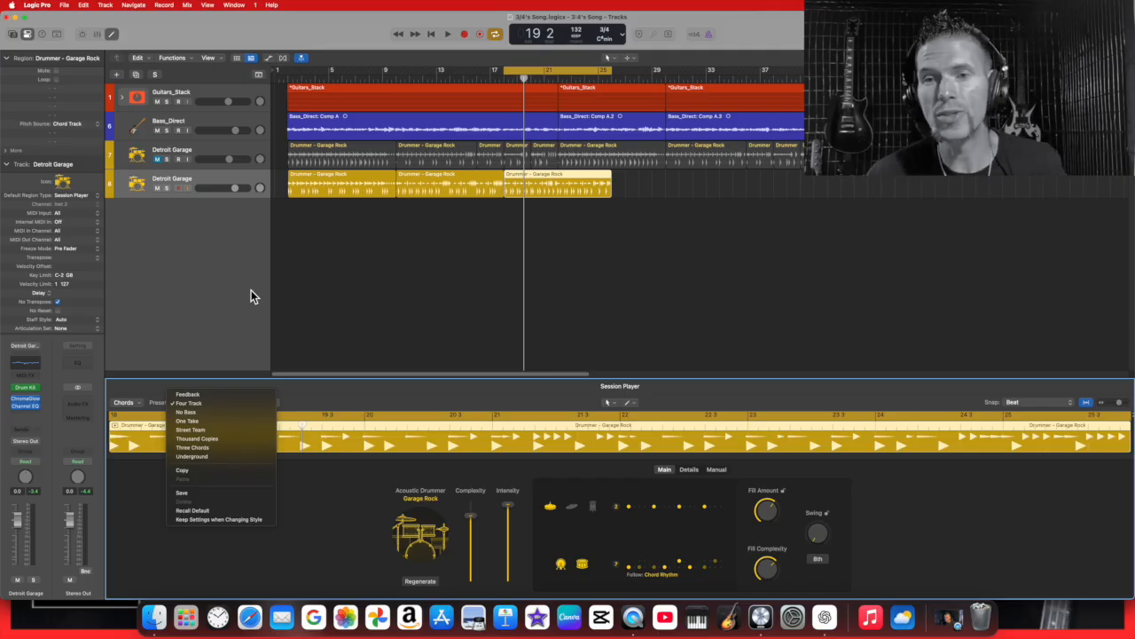
left_click(205, 265)
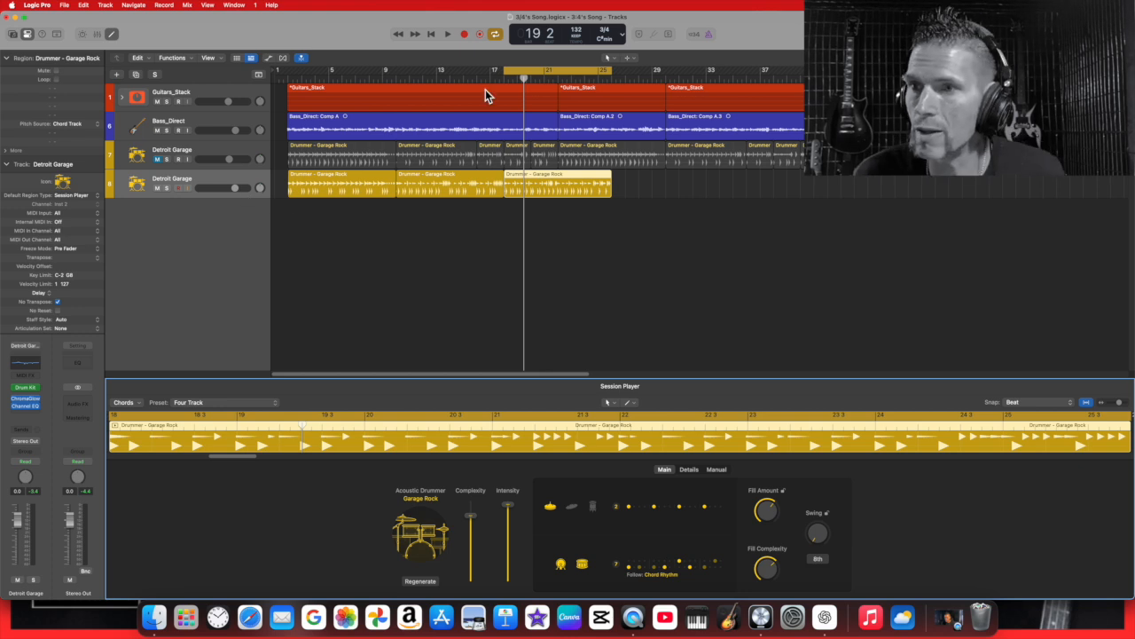
Set the cycle range to bars 2 to 18 over the first two drummer regions and show the drum kits in the Library
left_click_drag(532, 71, 317, 108)
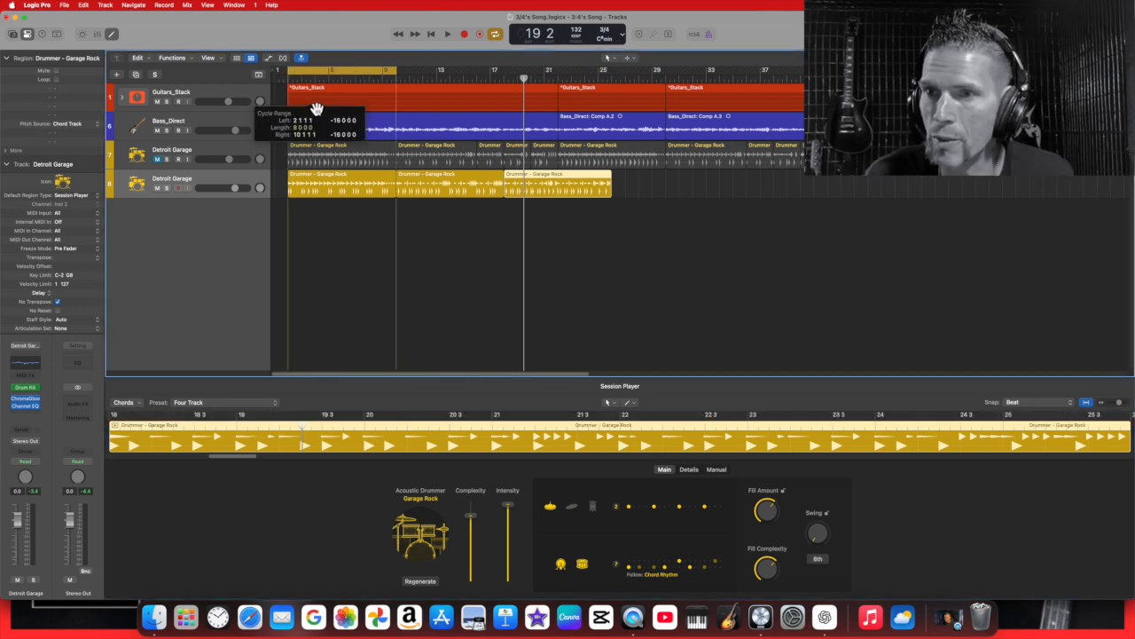
left_click_drag(396, 71, 504, 75)
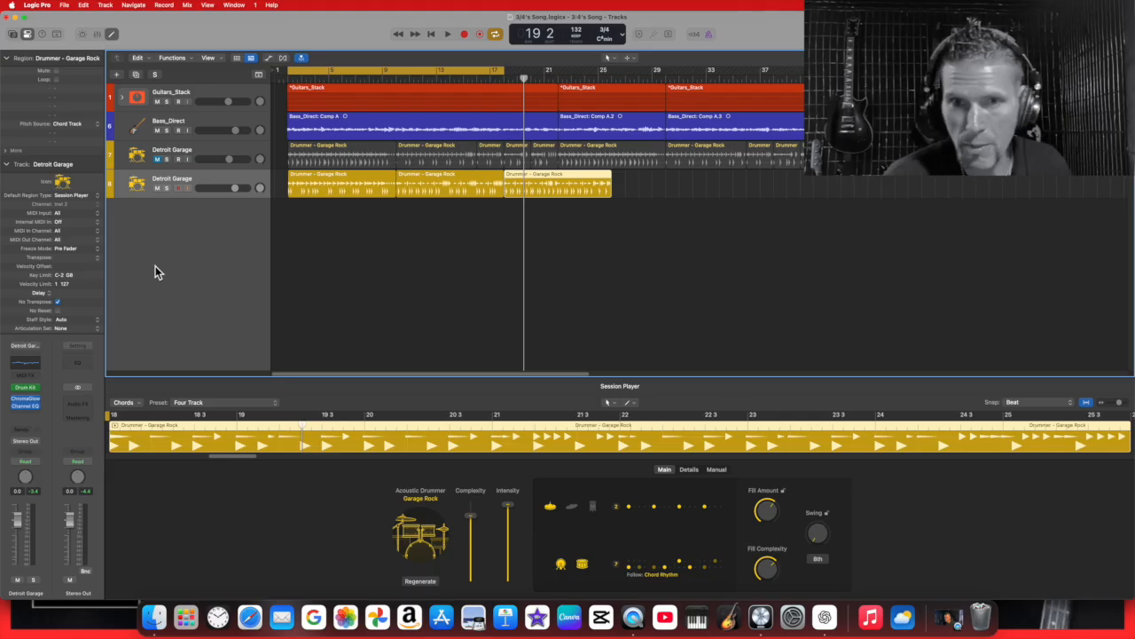
left_click(14, 36)
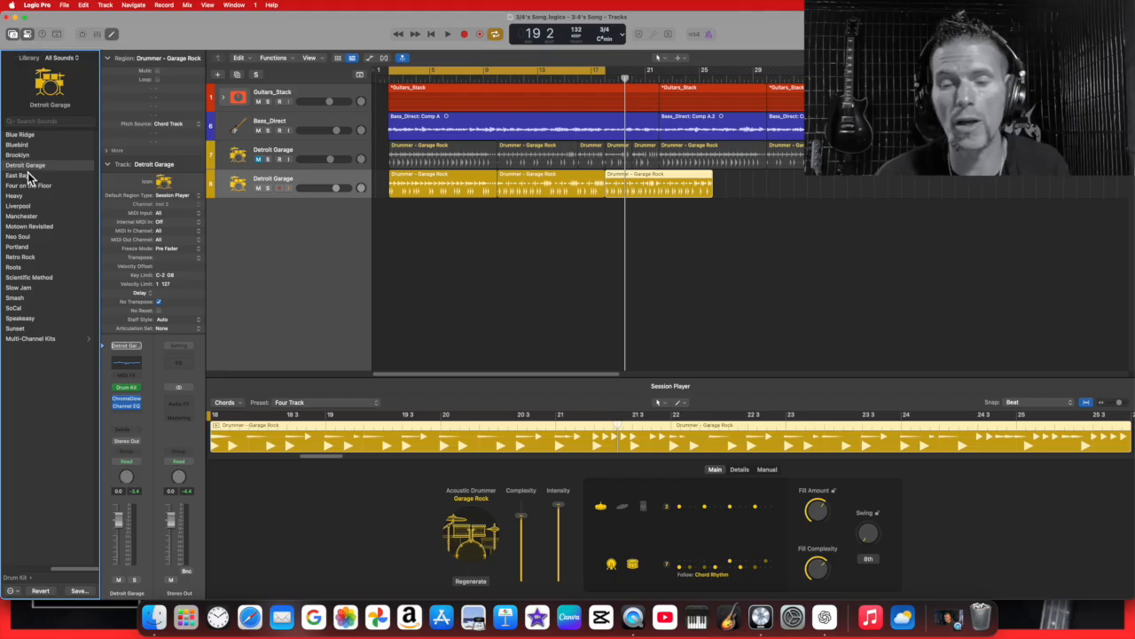
left_click(16, 577)
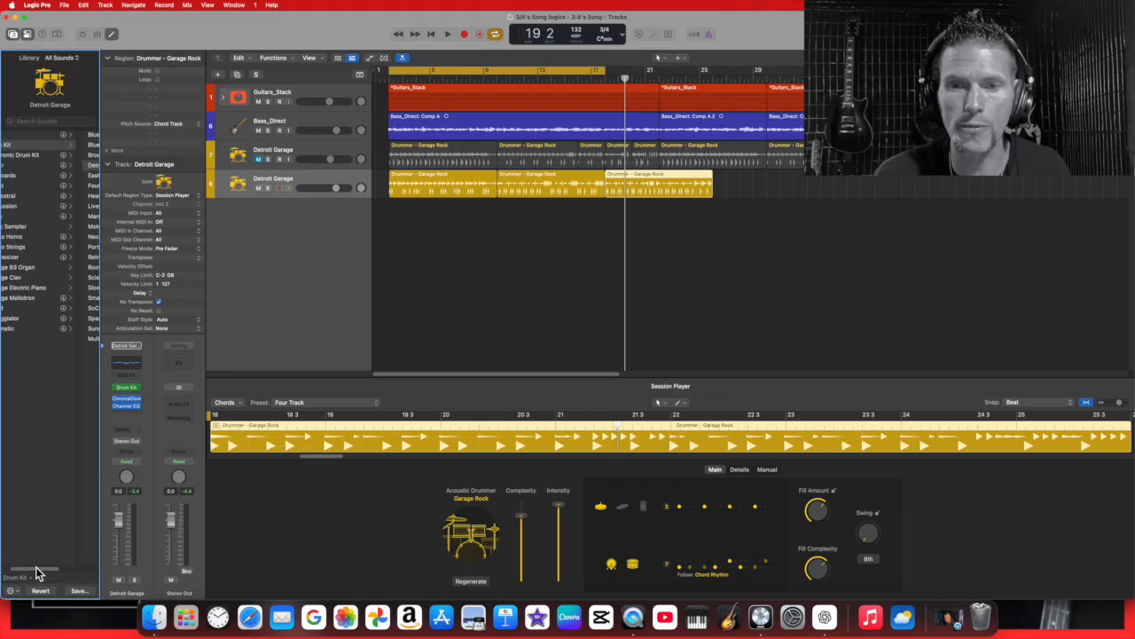
left_click(46, 146)
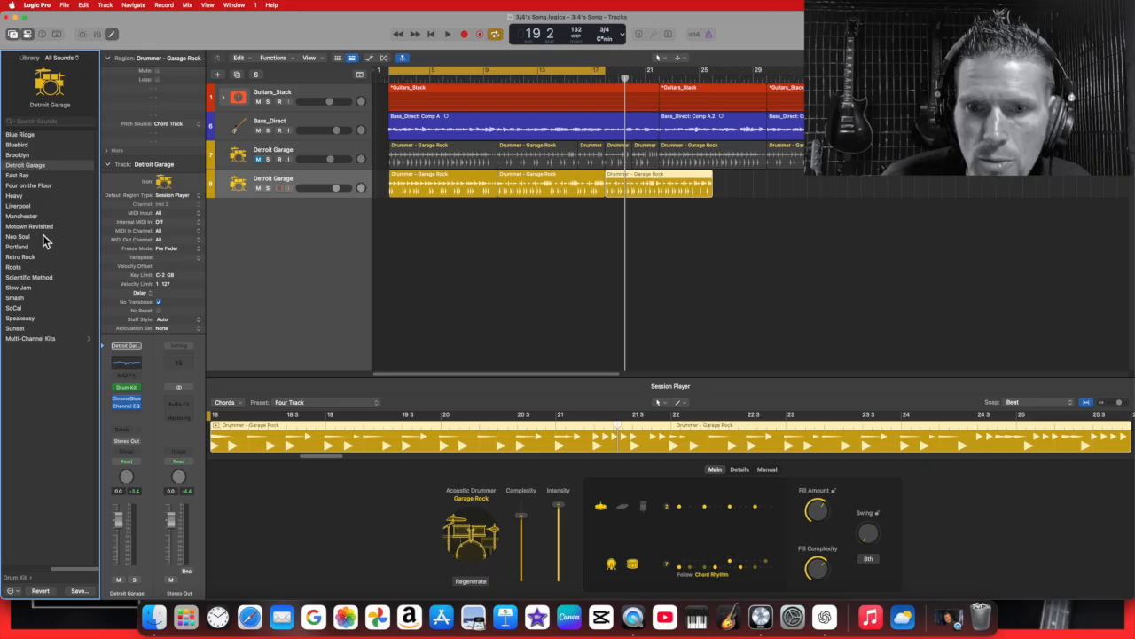
Play from the first drummer region and audition the Heavy, Neo Soul, Smash, SoCal and Sunset kits on the new drum track
left_click(42, 198)
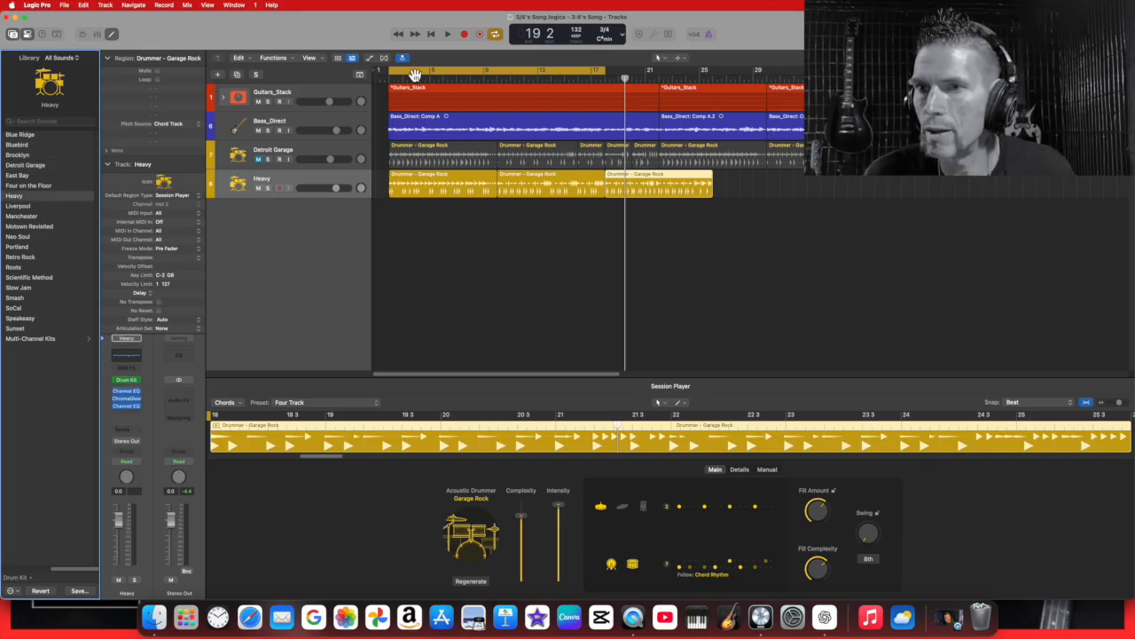
left_click(428, 174)
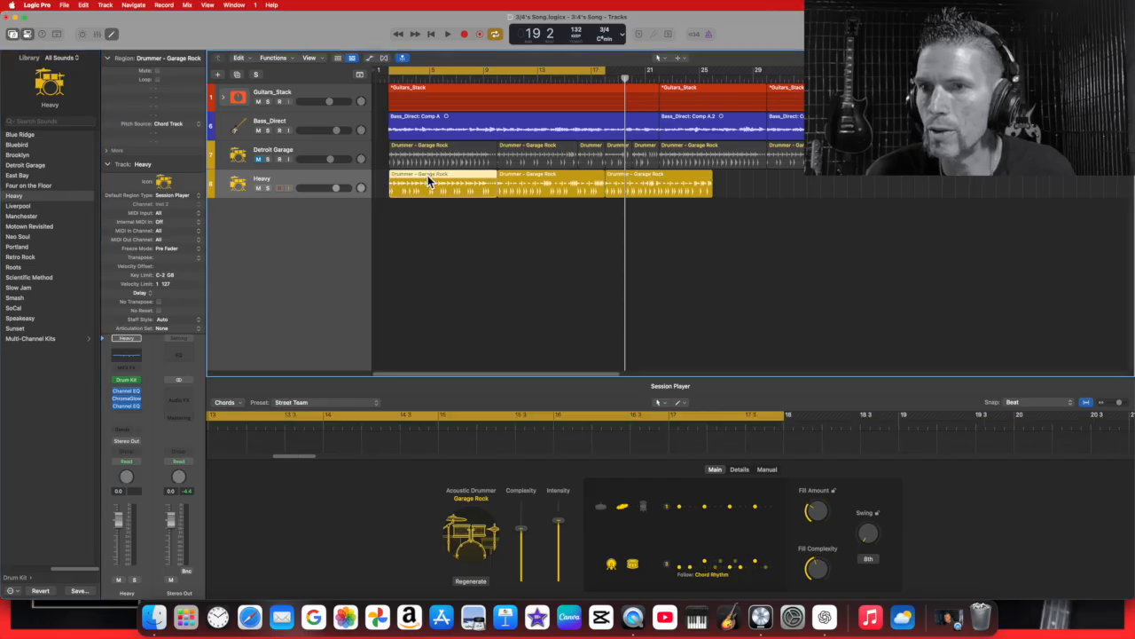
left_click(447, 34)
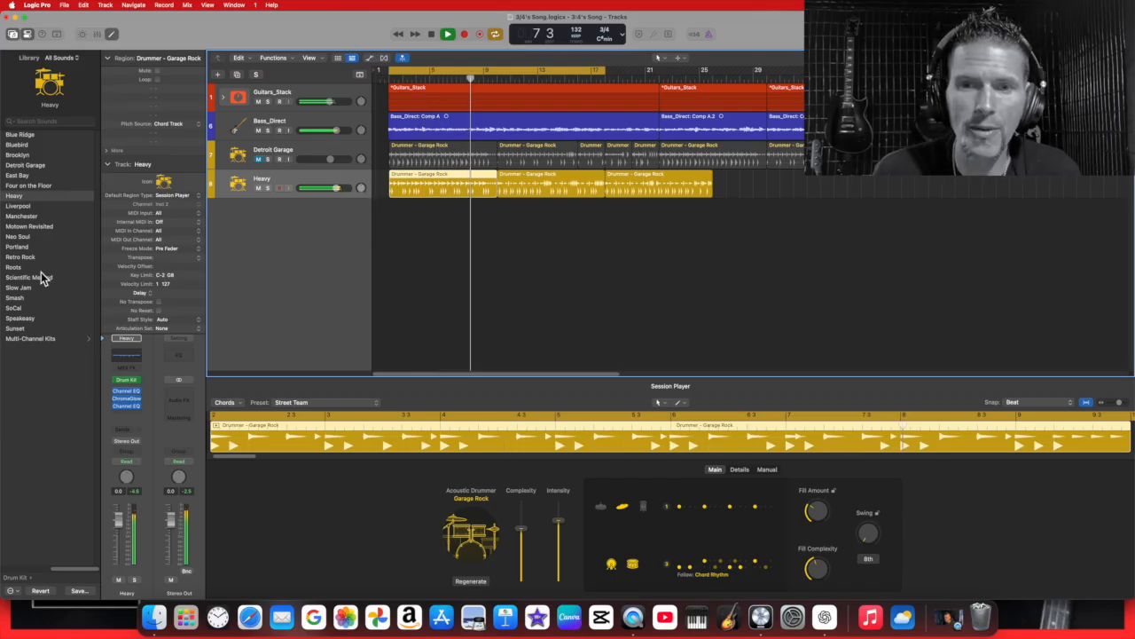
left_click(35, 237)
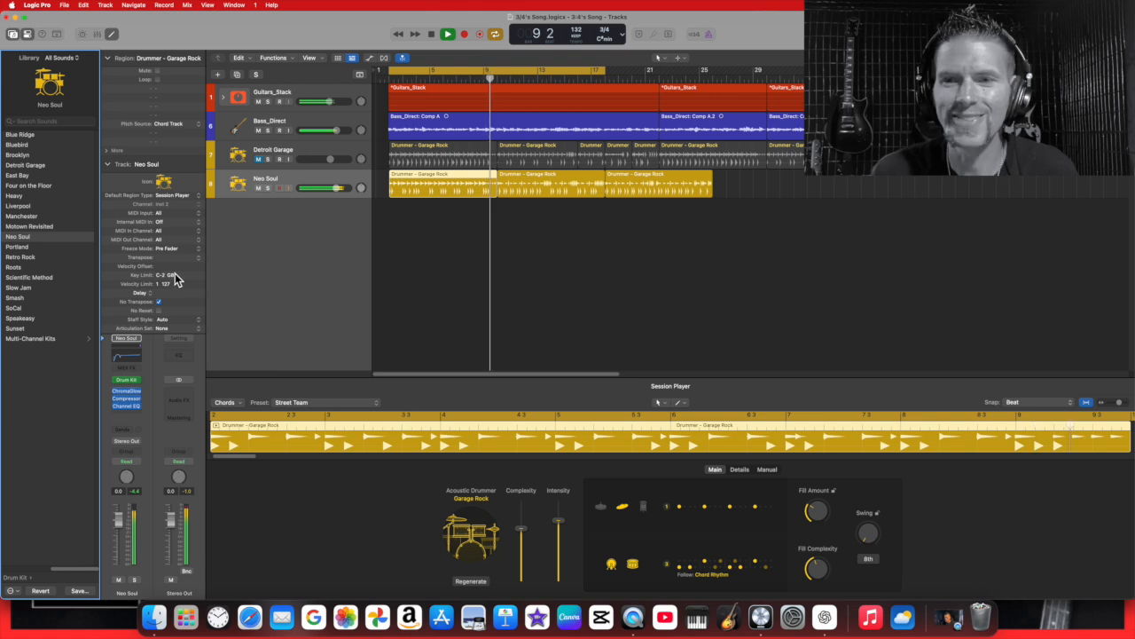
left_click(41, 298)
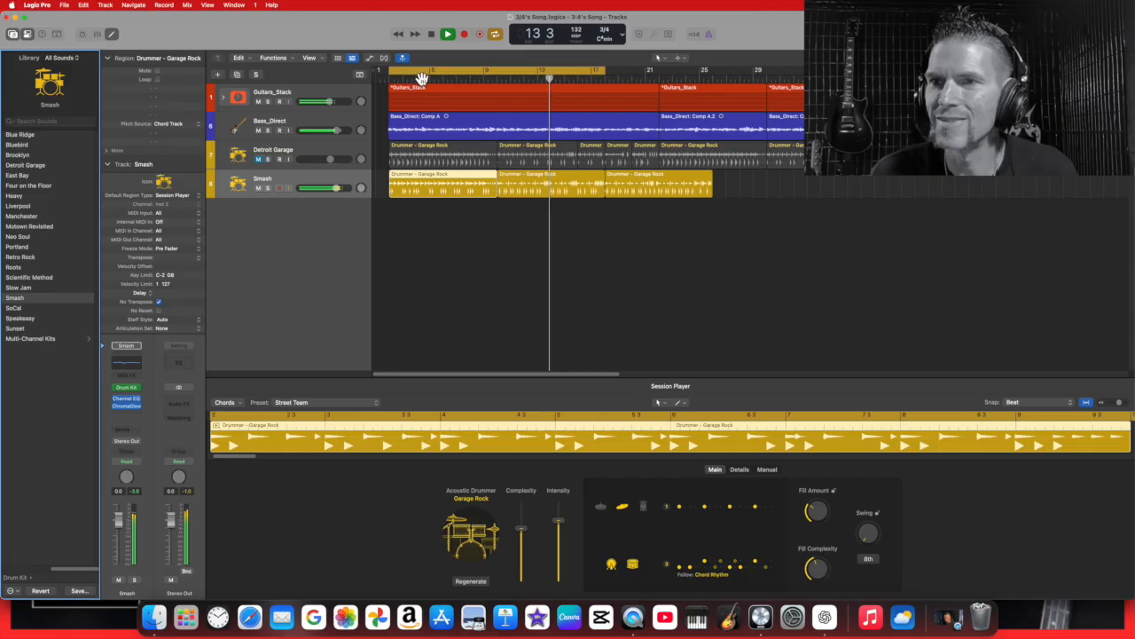
left_click(45, 309)
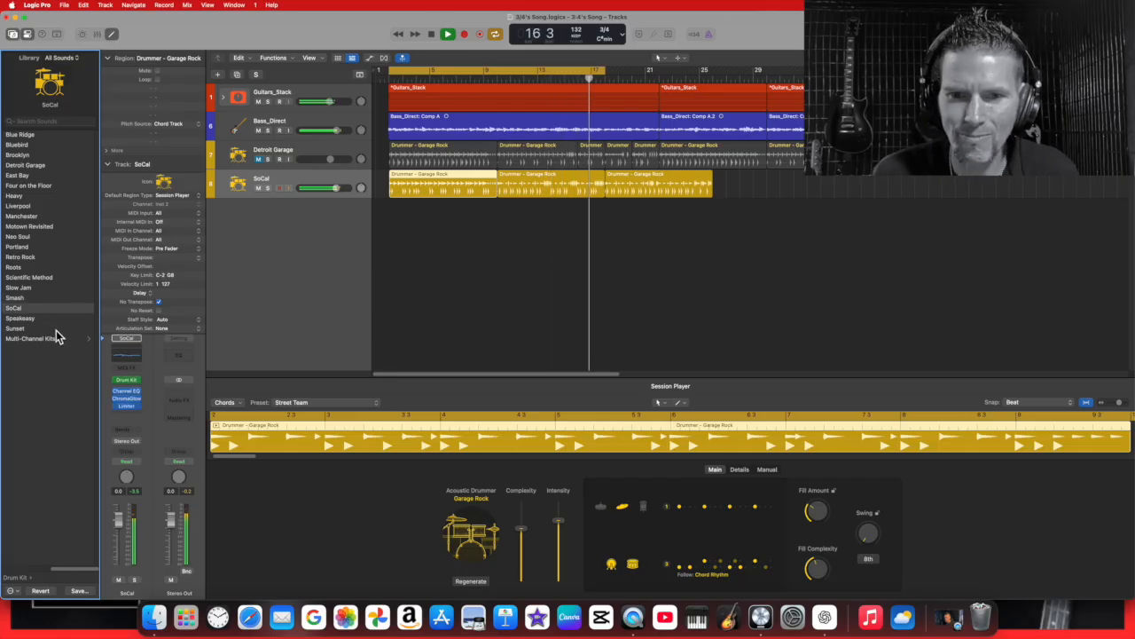
left_click(48, 329)
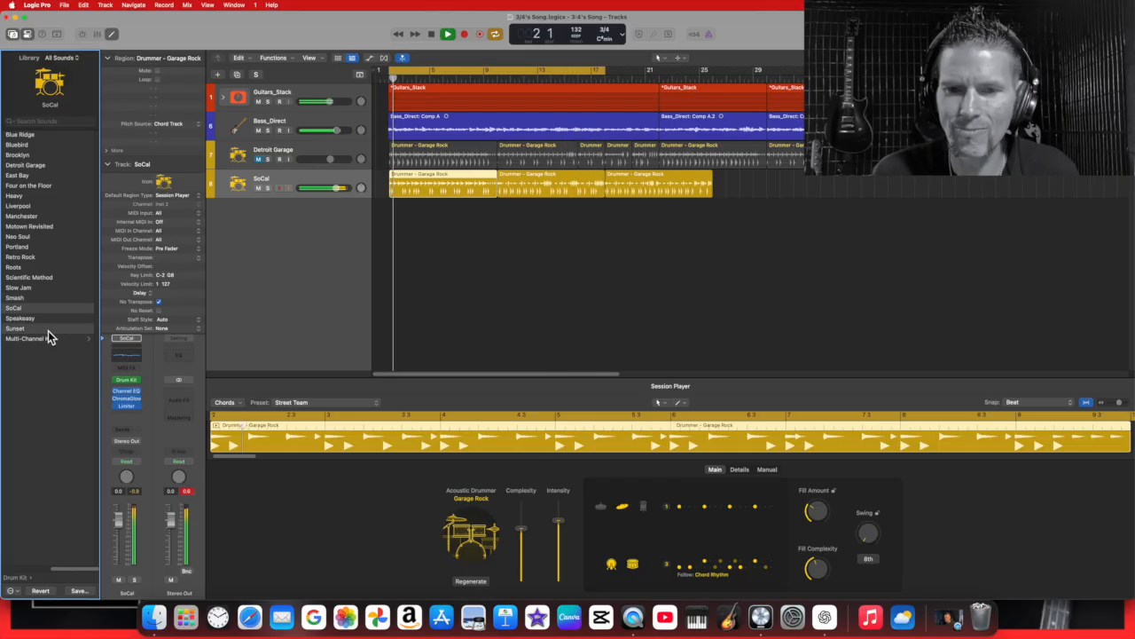
Load the East Bay kit, shorten the cycle to bars 2 to 10, compare with Heavy, return to East Bay, and stop playback
left_click(53, 176)
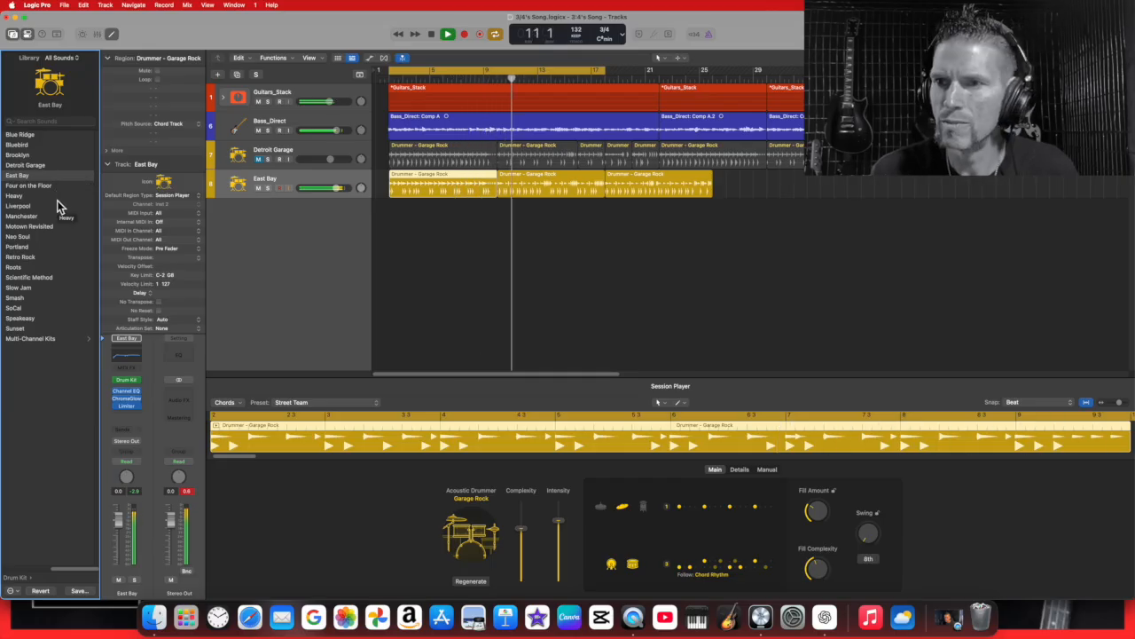
left_click_drag(606, 68, 494, 86)
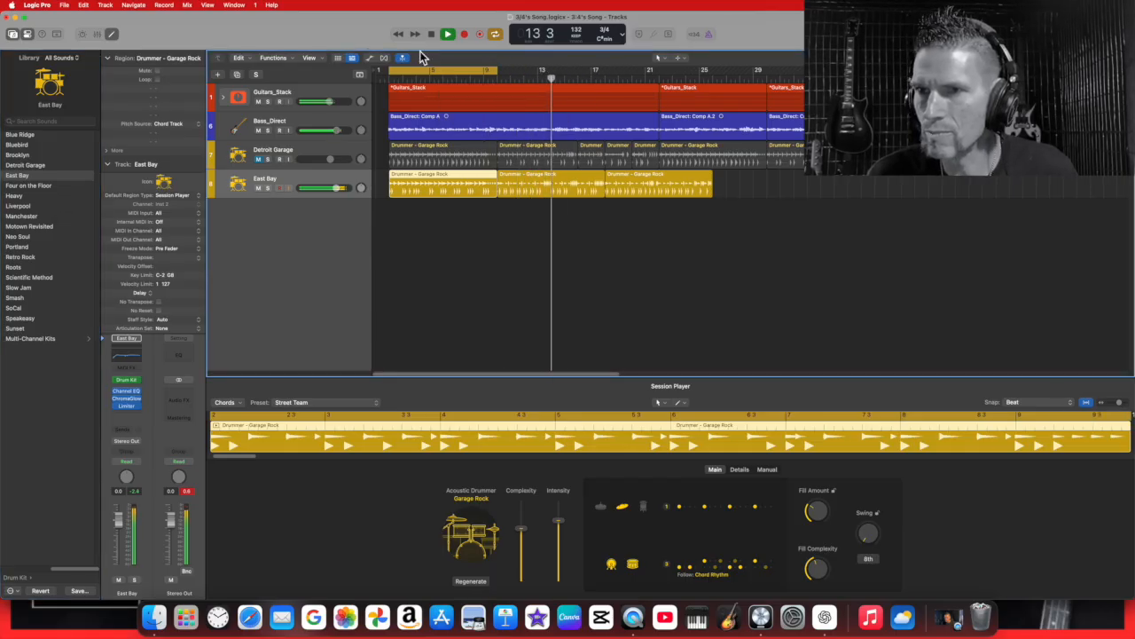
left_click(432, 36)
left_click(448, 35)
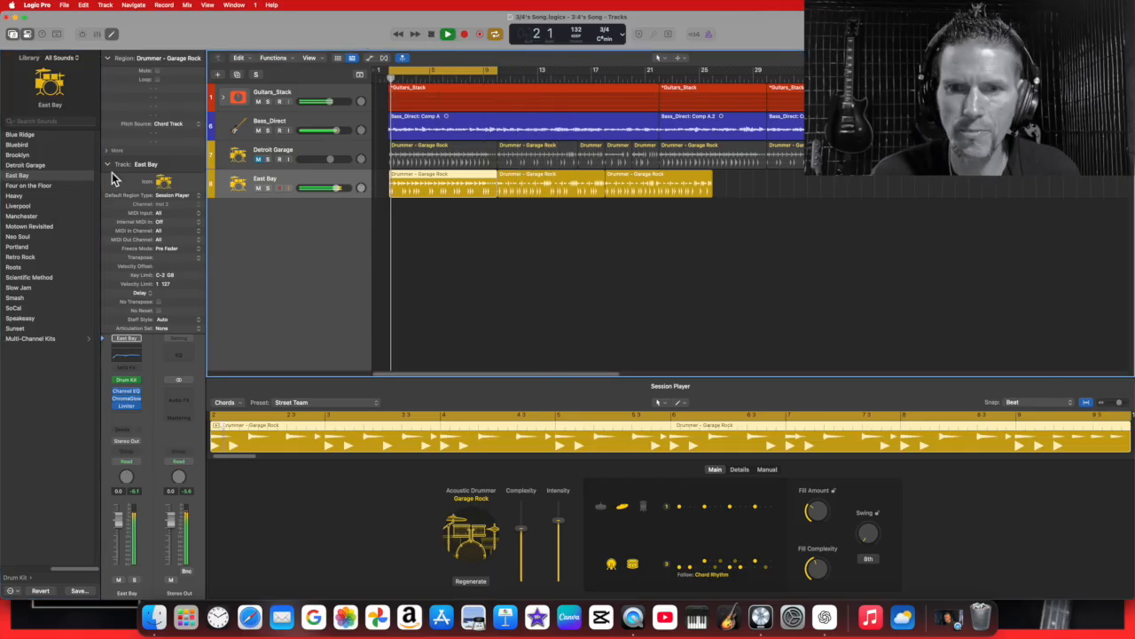
left_click(49, 196)
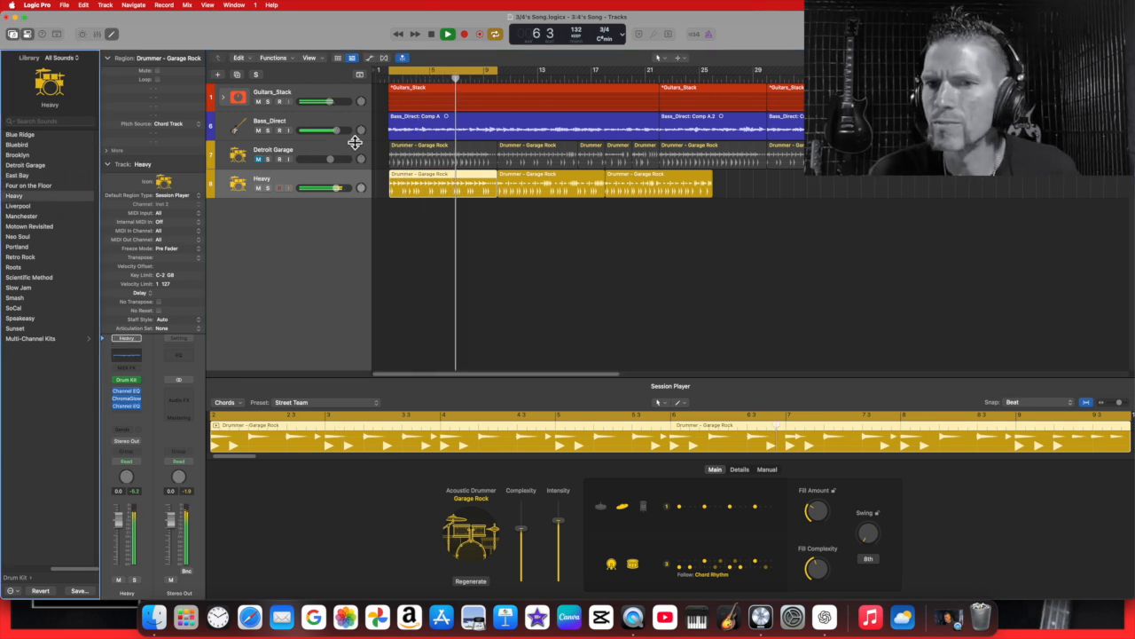
left_click(40, 176)
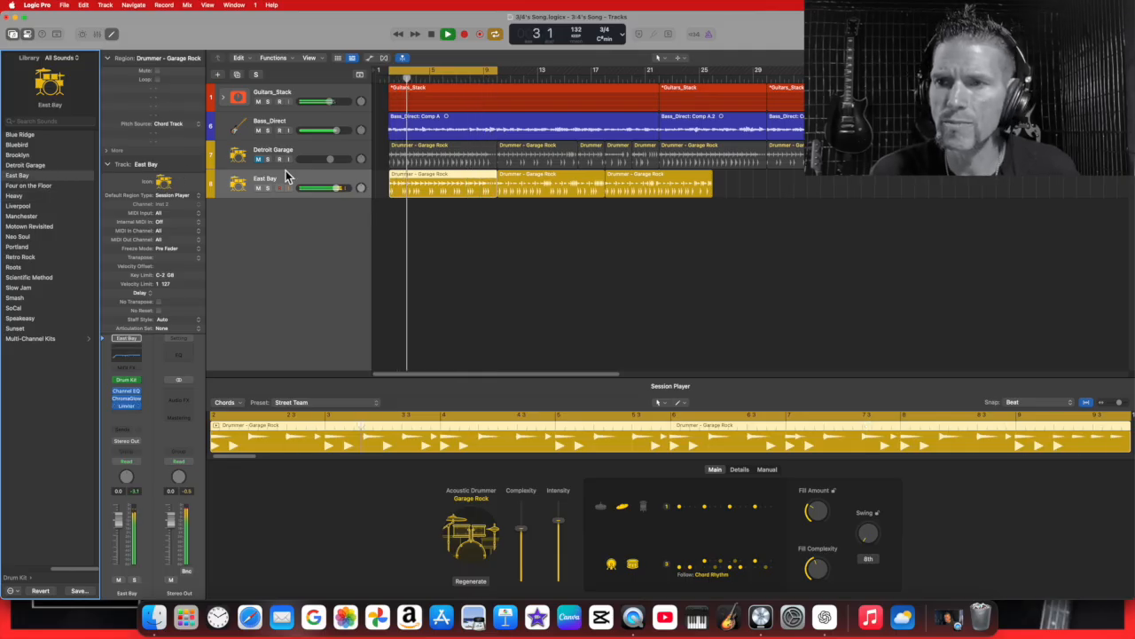
left_click(432, 35)
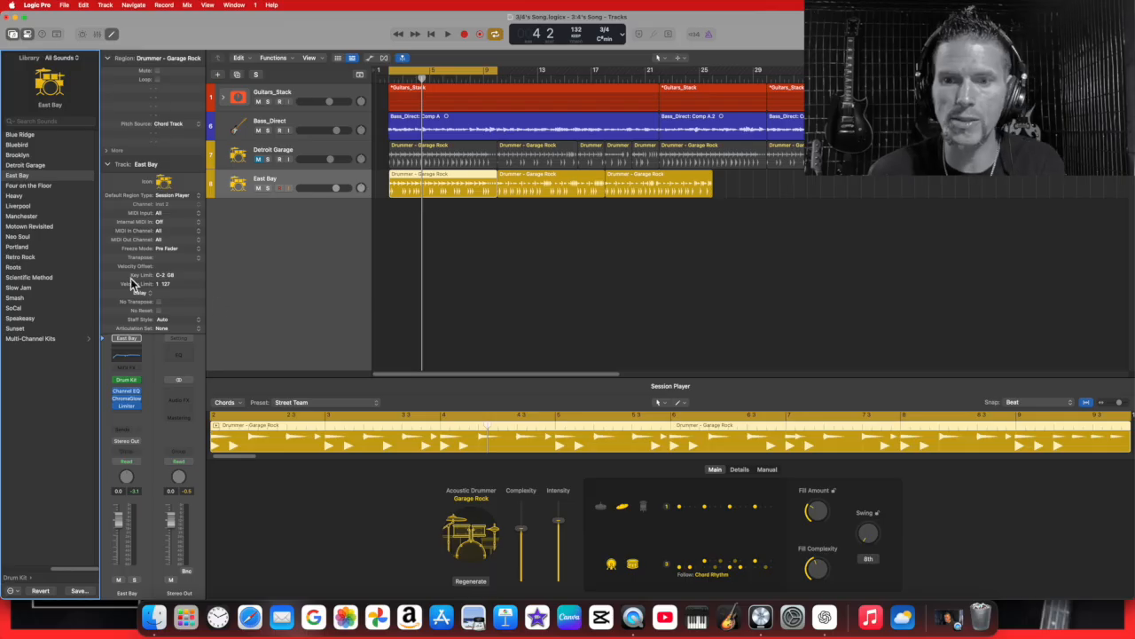
Open the Drum Kit Designer instrument of the East Bay track
left_click(27, 36)
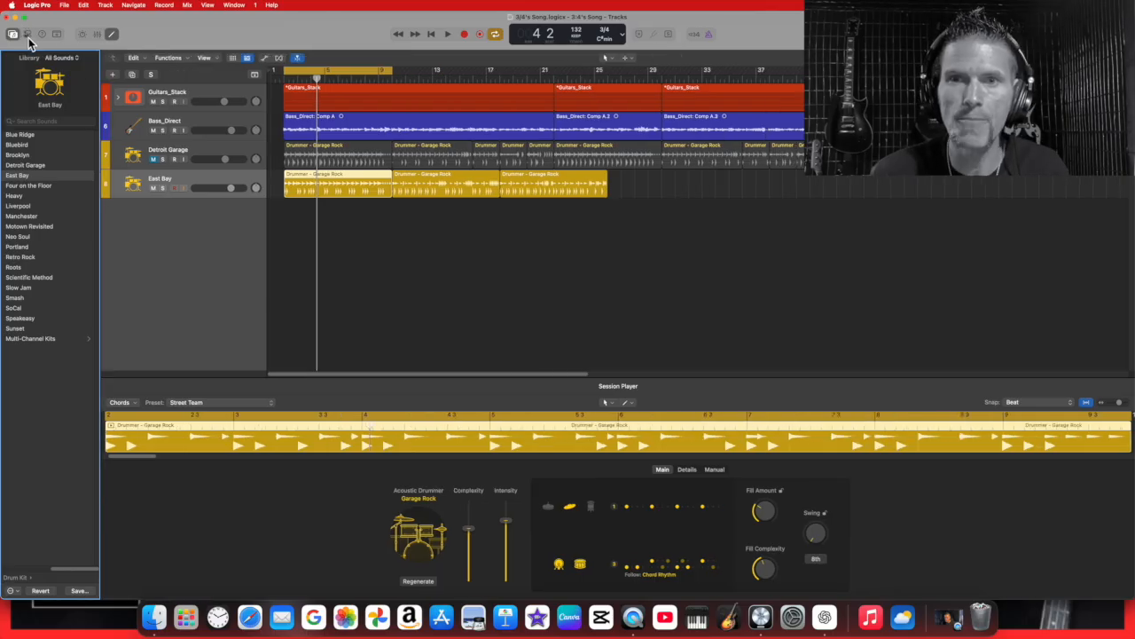
left_click(27, 35)
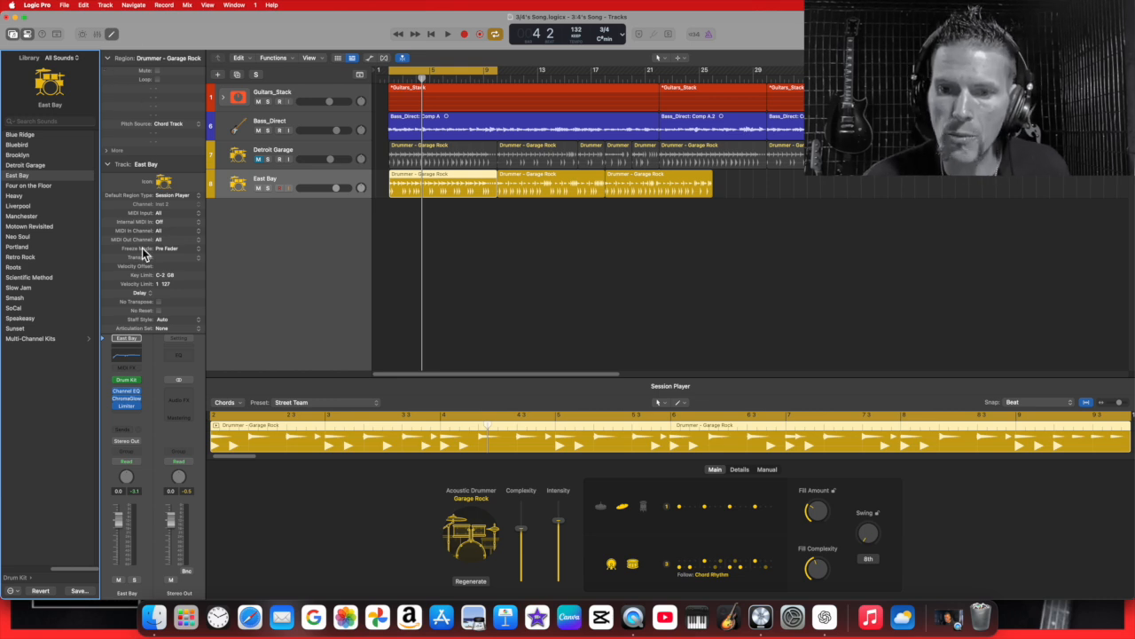
left_click(129, 389)
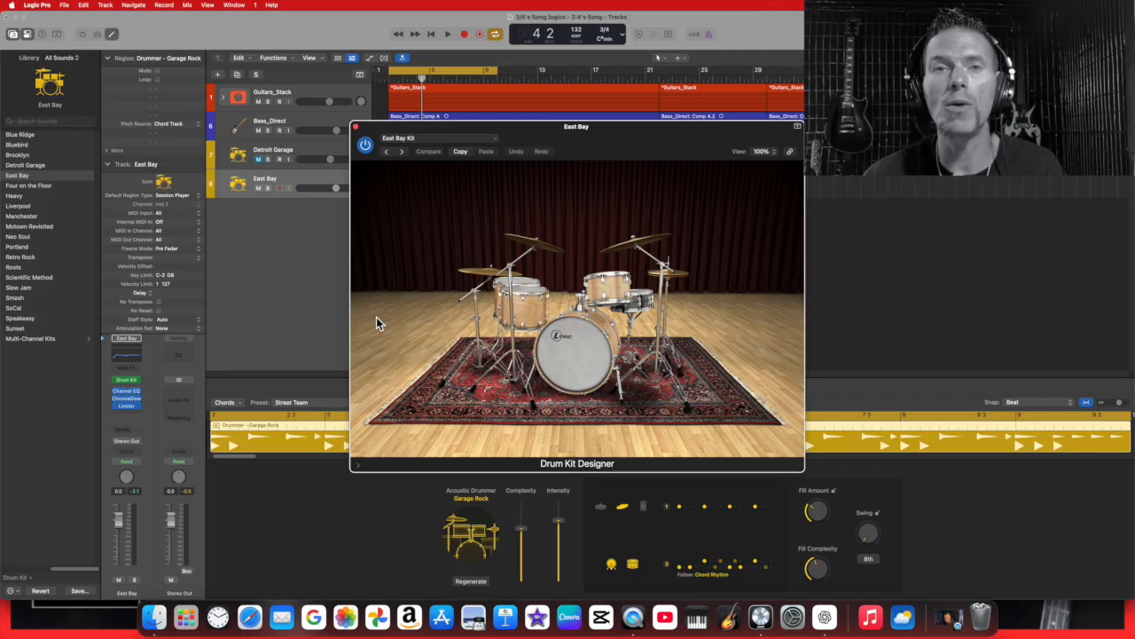
Audition the Roots and Slow Jam toms in the East Bay kit and choose the Smash toms
left_click(617, 293)
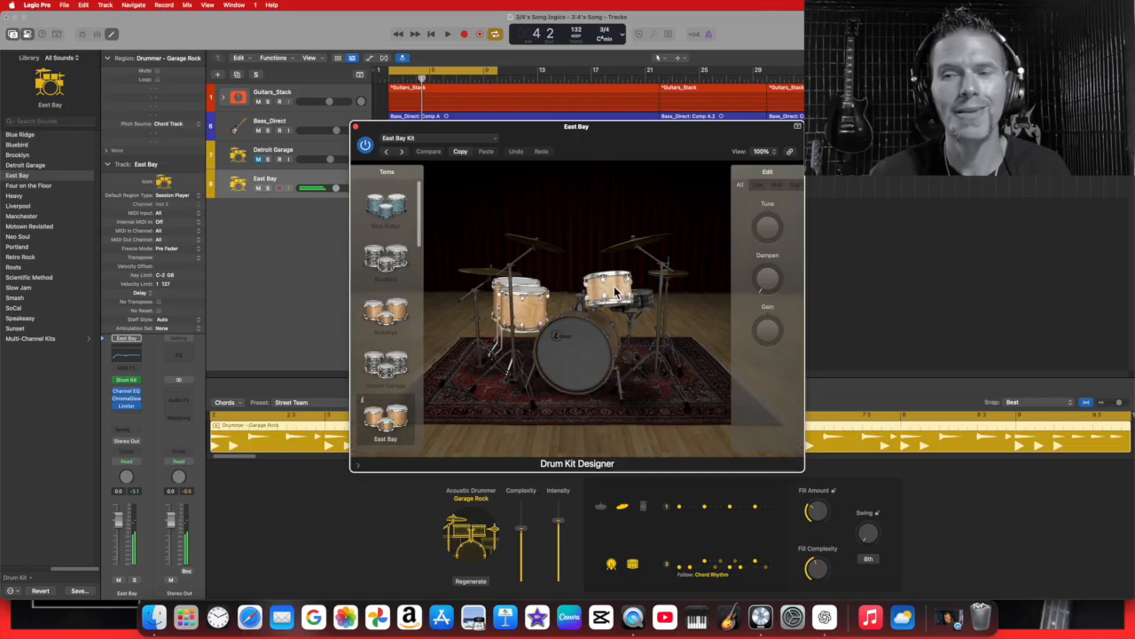
left_click_drag(420, 197, 422, 317)
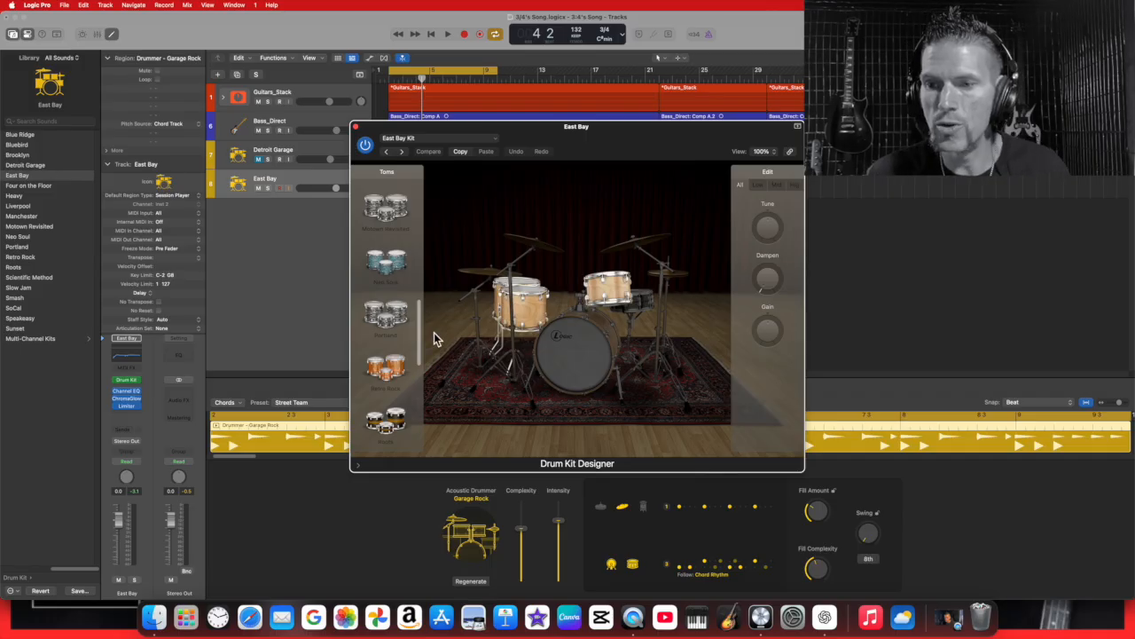
left_click_drag(423, 329, 423, 370)
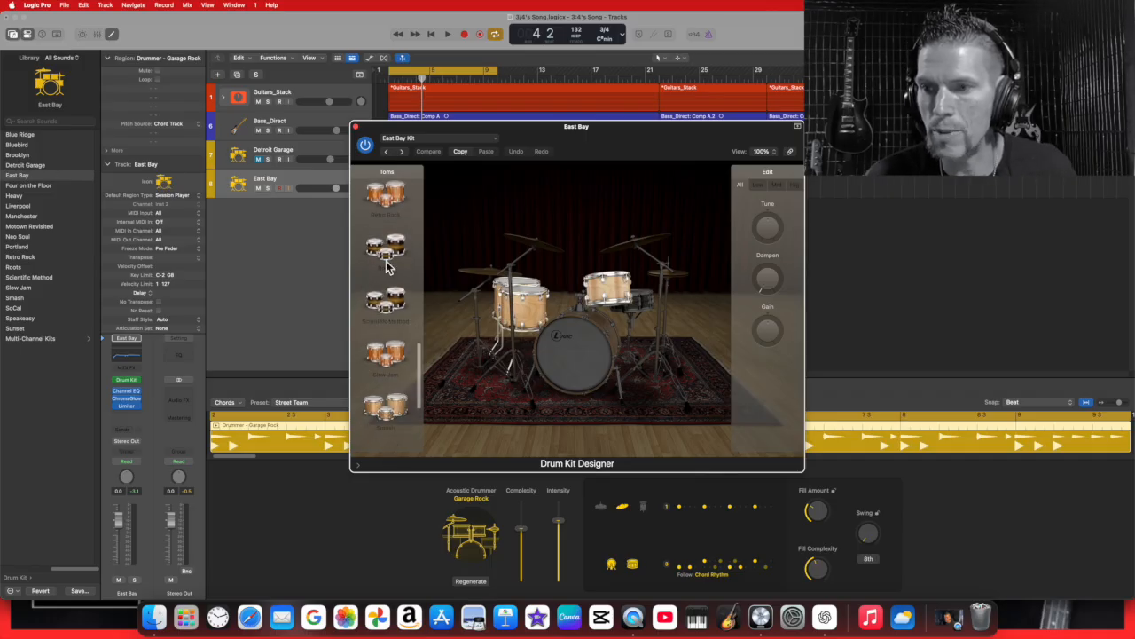
left_click(386, 247)
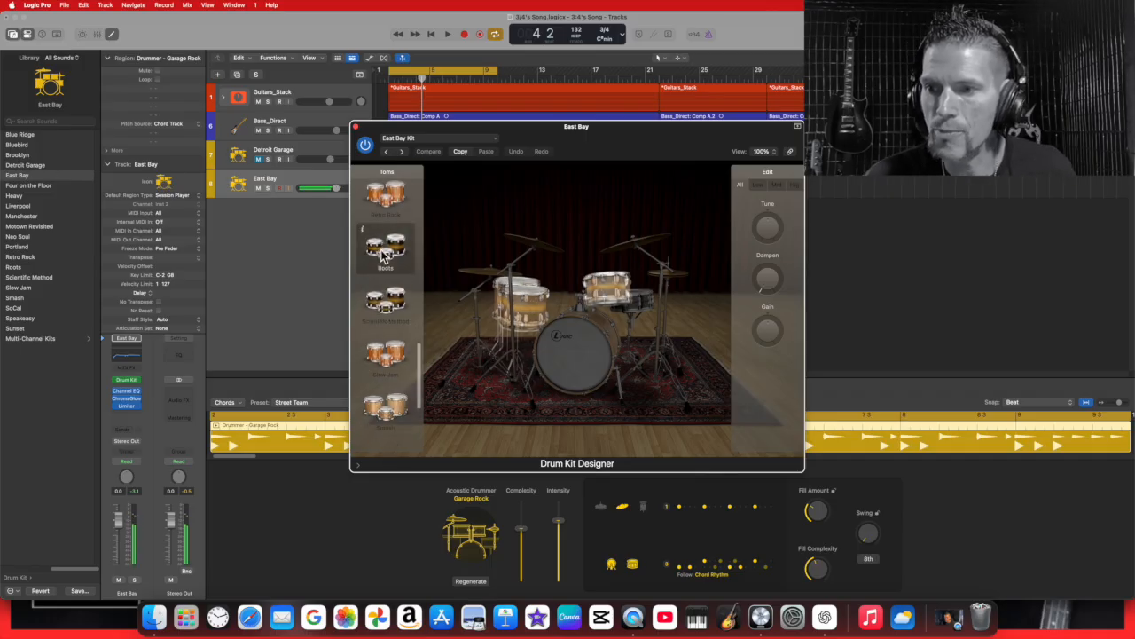
left_click(381, 365)
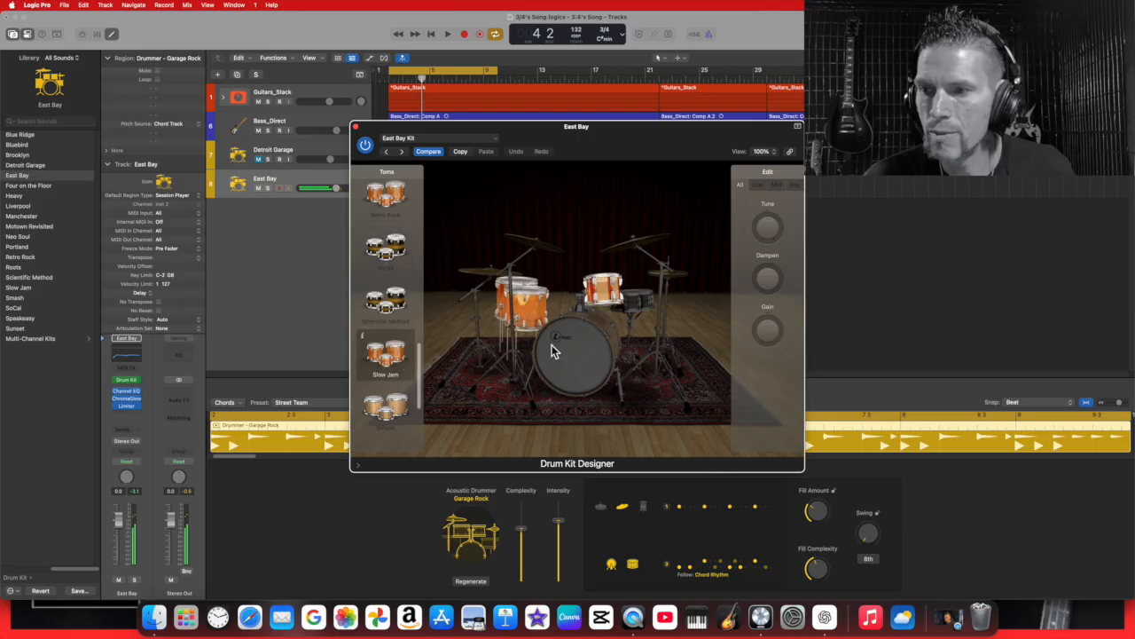
left_click(386, 410)
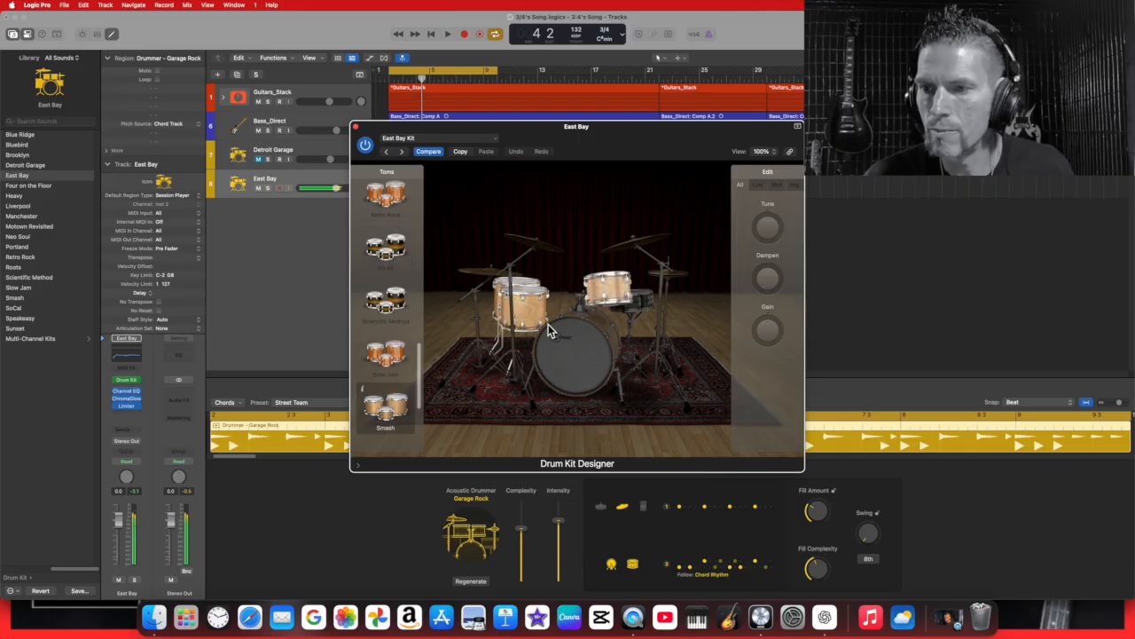
scroll(413, 281, "up", 2)
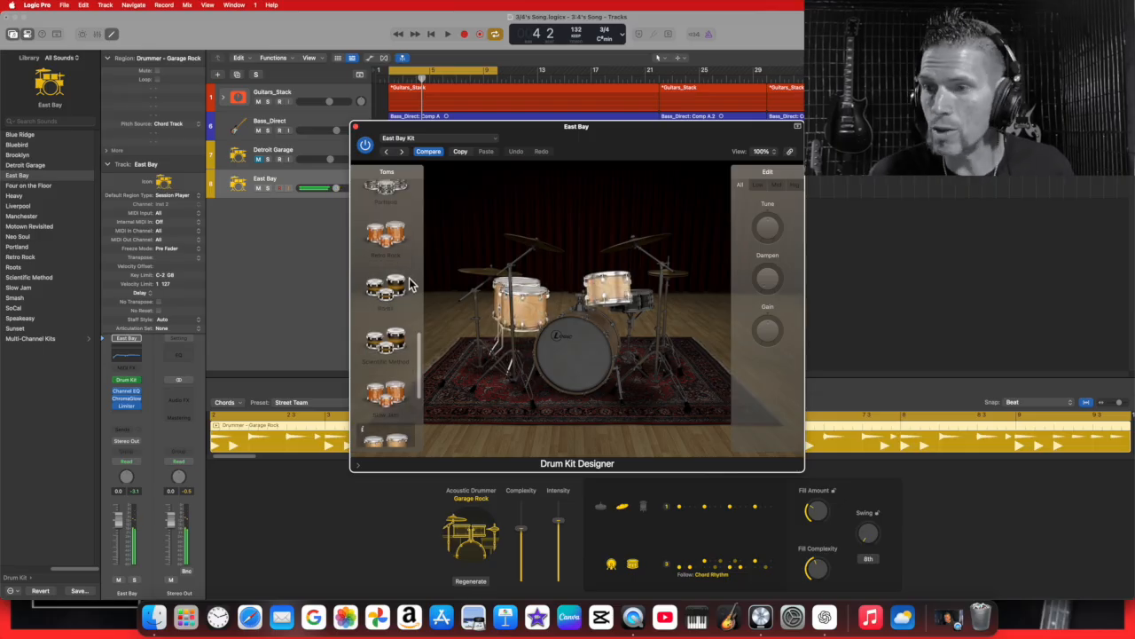
Audition the Bluebird, Detroit Garage, East Bay and Blue Ridge snares in the kit
left_click(652, 303)
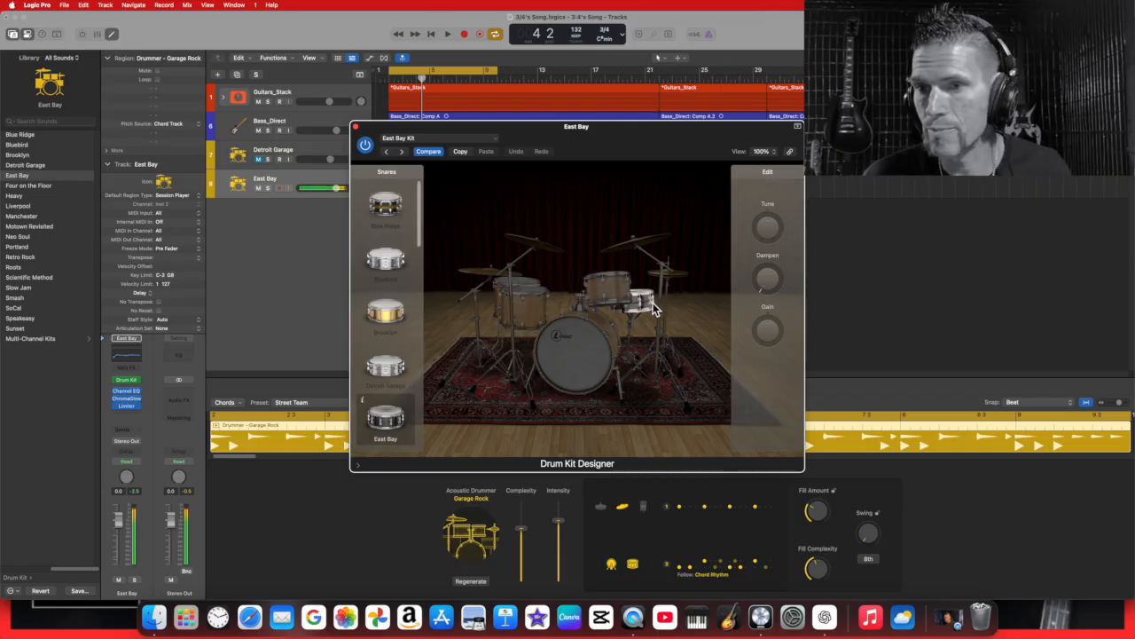
left_click(392, 266)
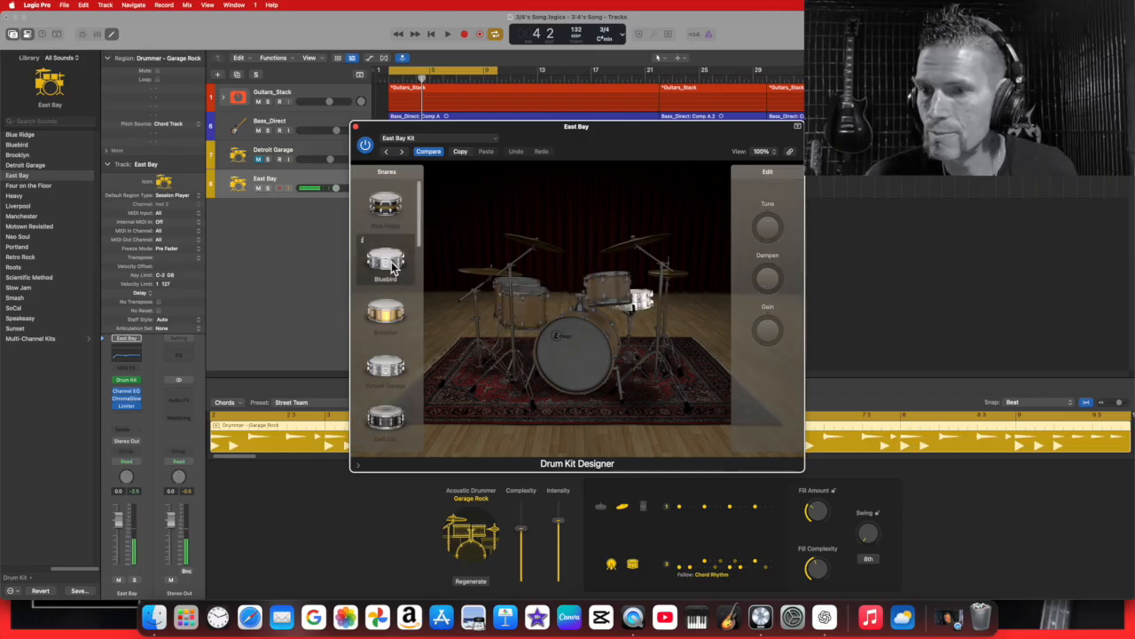
left_click(386, 366)
left_click(389, 419)
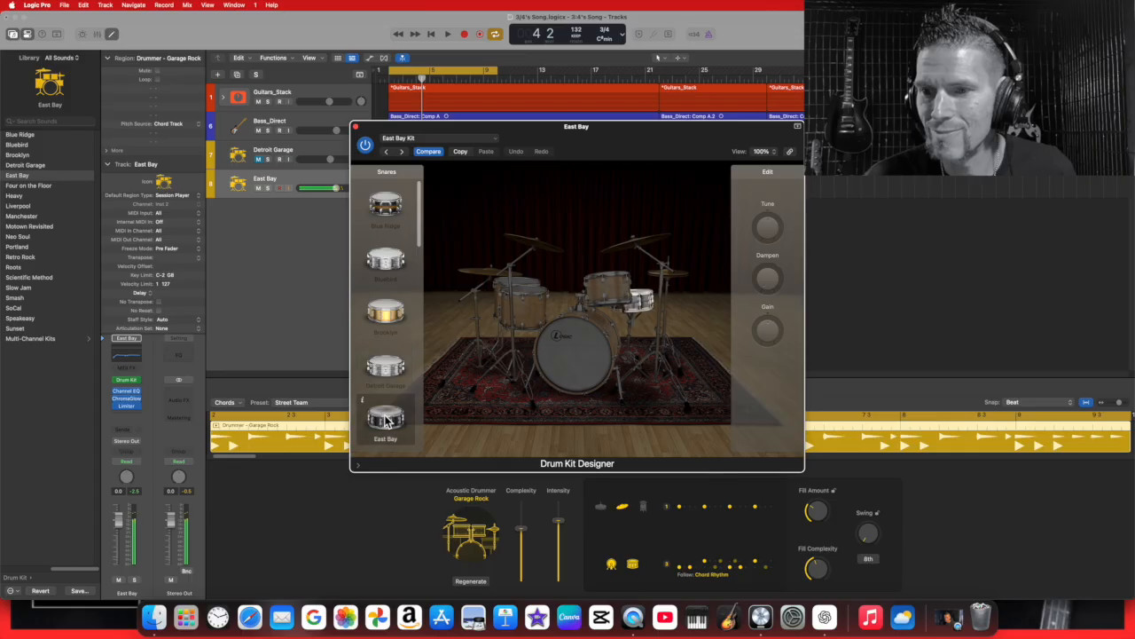
left_click(387, 368)
left_click(398, 206)
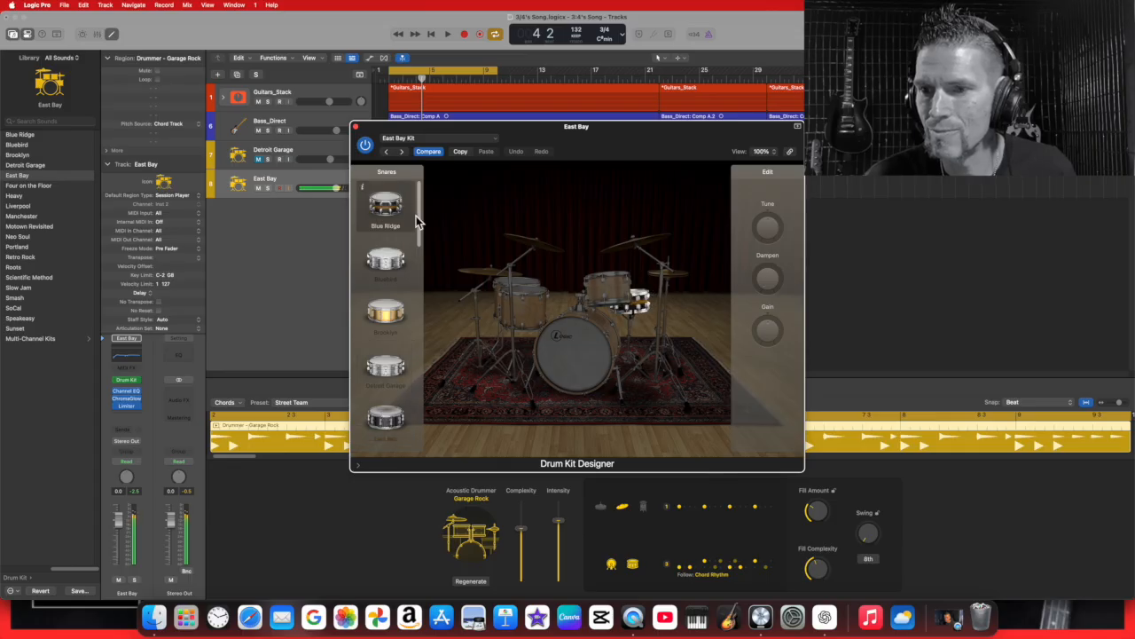
Compare the Heavy snare with Liverpool and the two snares listed after it, ending on Heavy
scroll(390, 266, "down", 5)
left_click(383, 282)
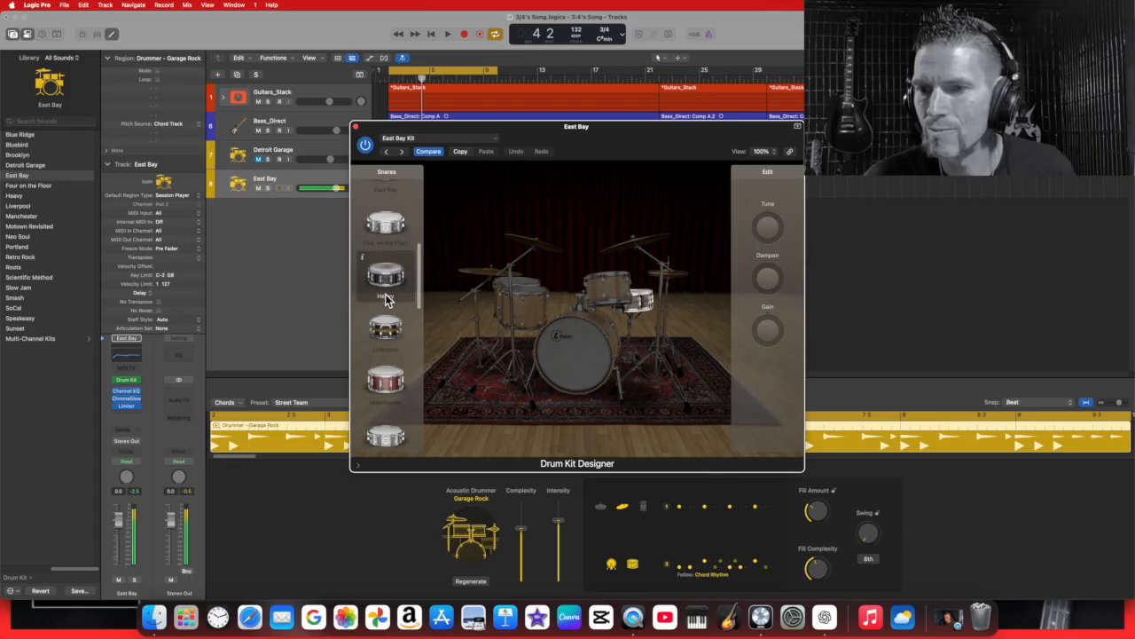
left_click(395, 390)
left_click(393, 344)
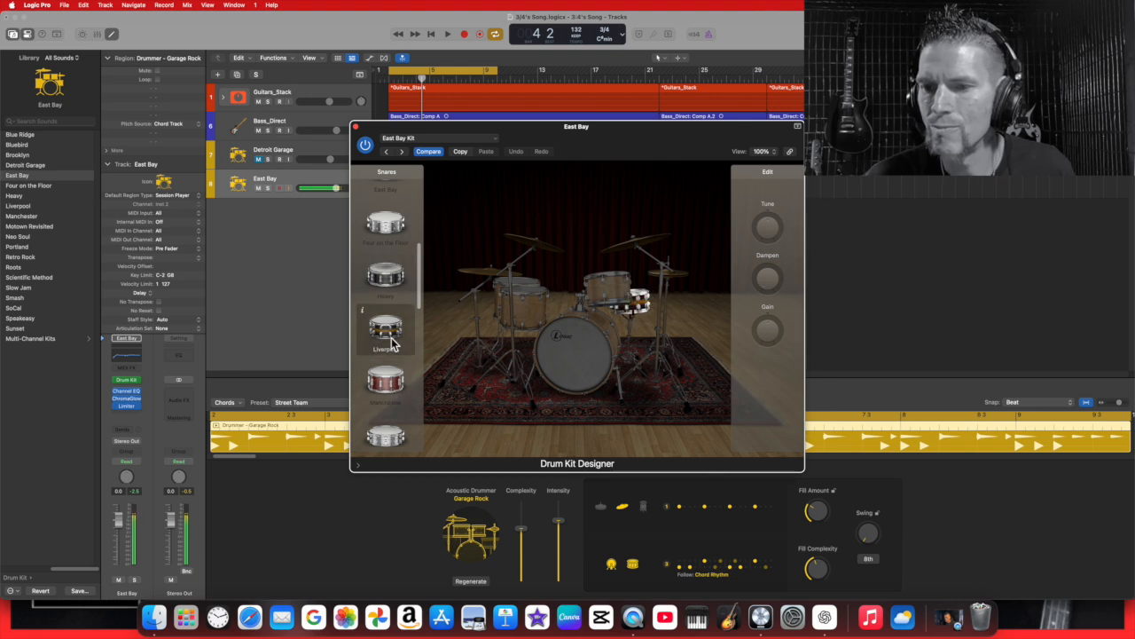
left_click(388, 432)
left_click(394, 276)
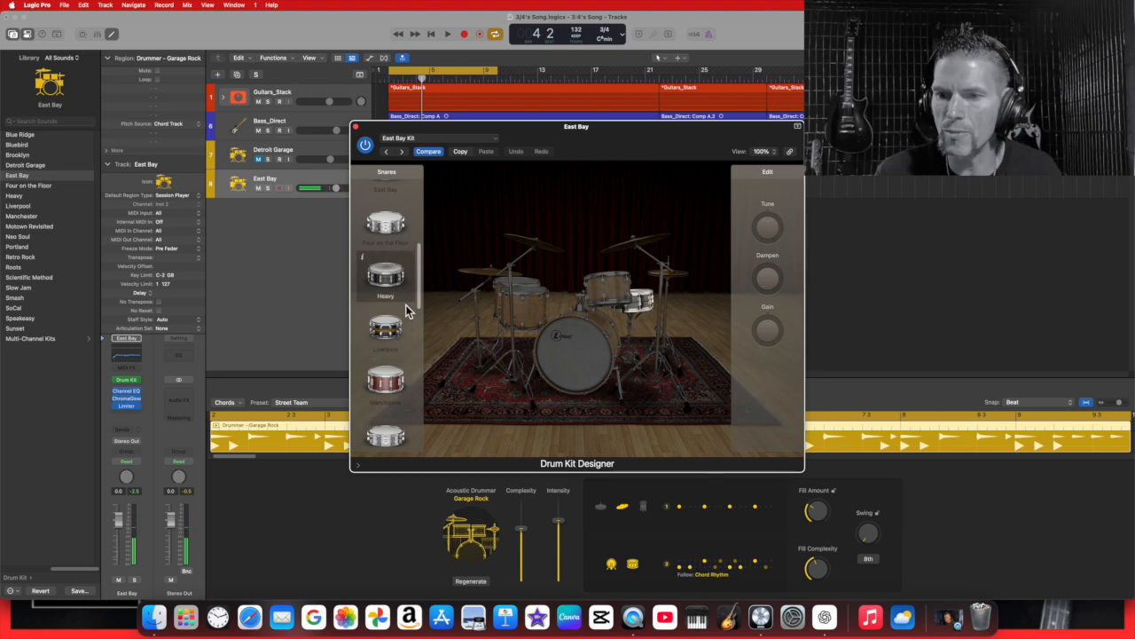
left_click(395, 398)
left_click(391, 439)
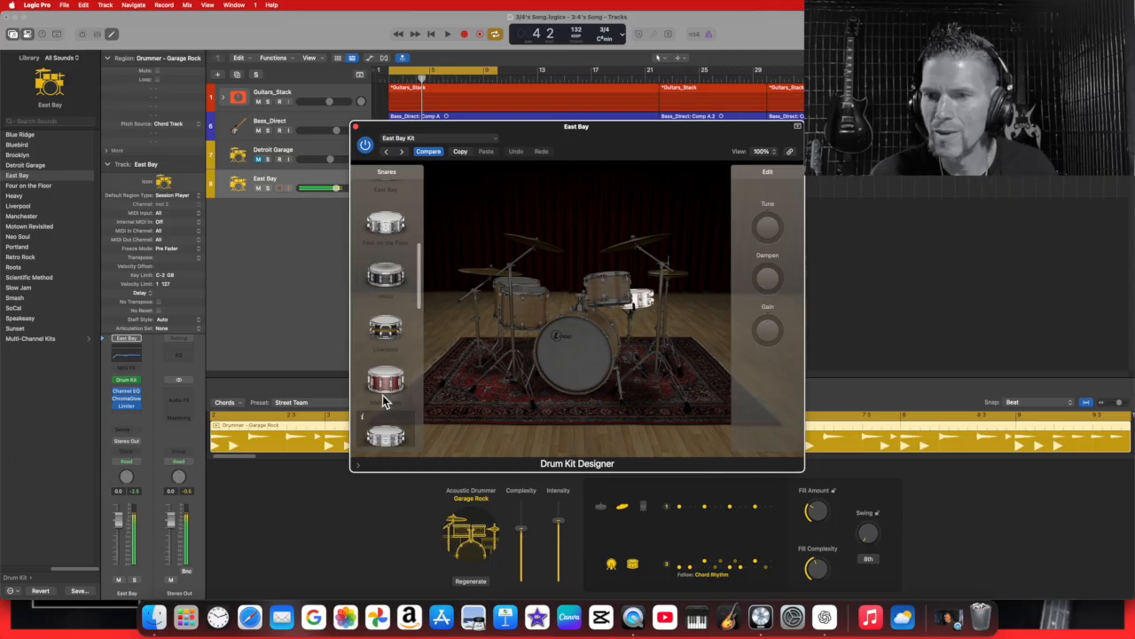
left_click(391, 277)
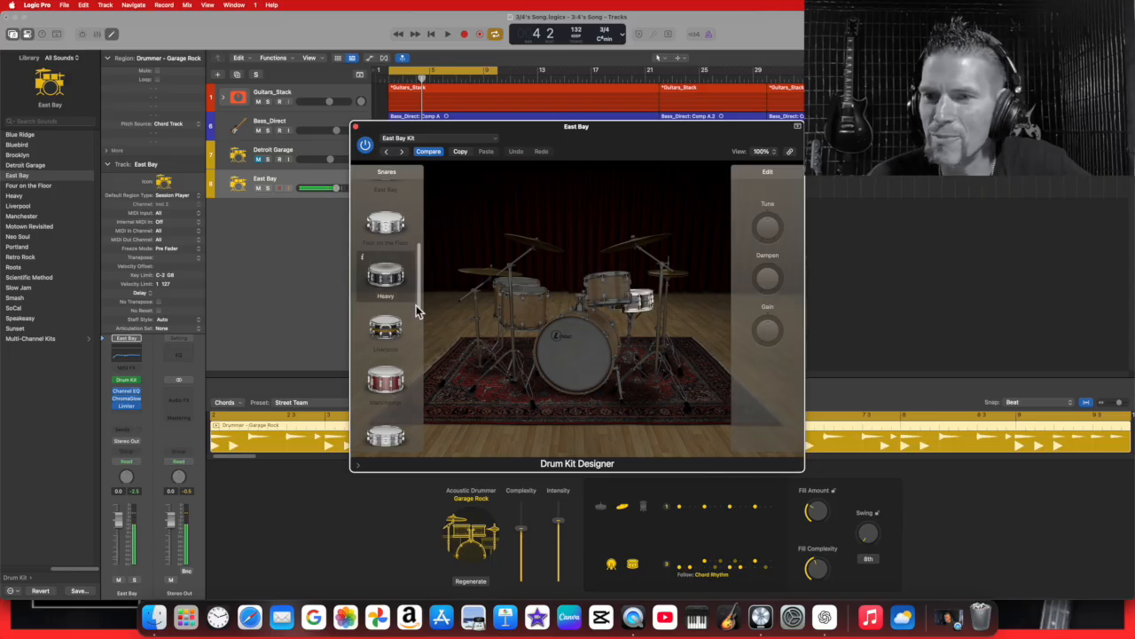
Compare the East Bay snare with Detroit Garage and choose East Bay
scroll(408, 315, "up", 3)
left_click(391, 273)
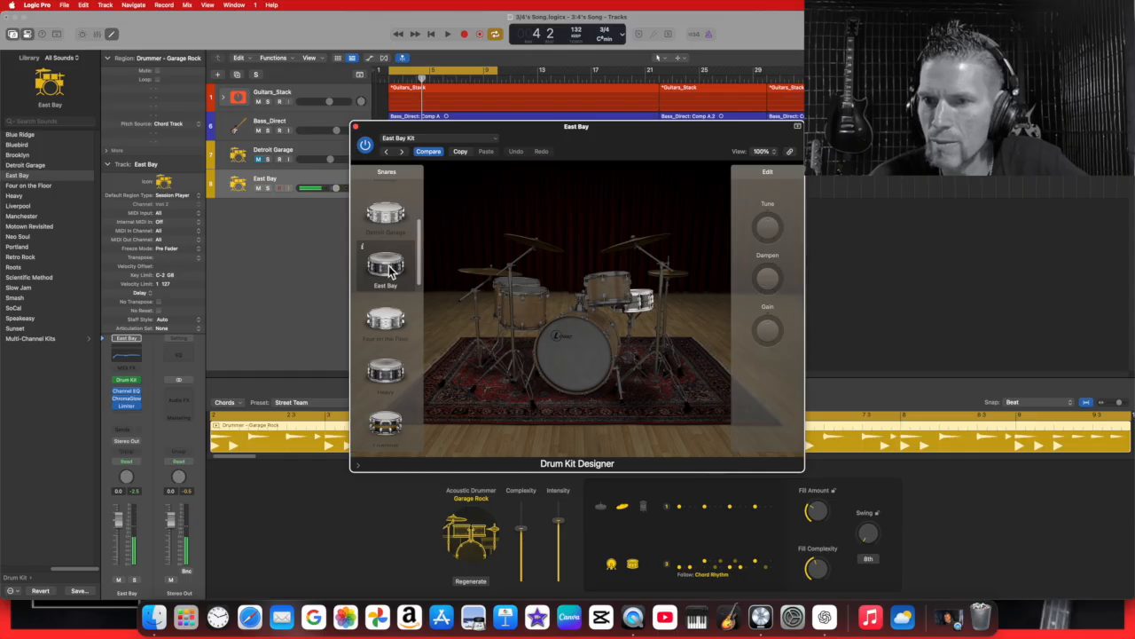
left_click(395, 217)
left_click(390, 271)
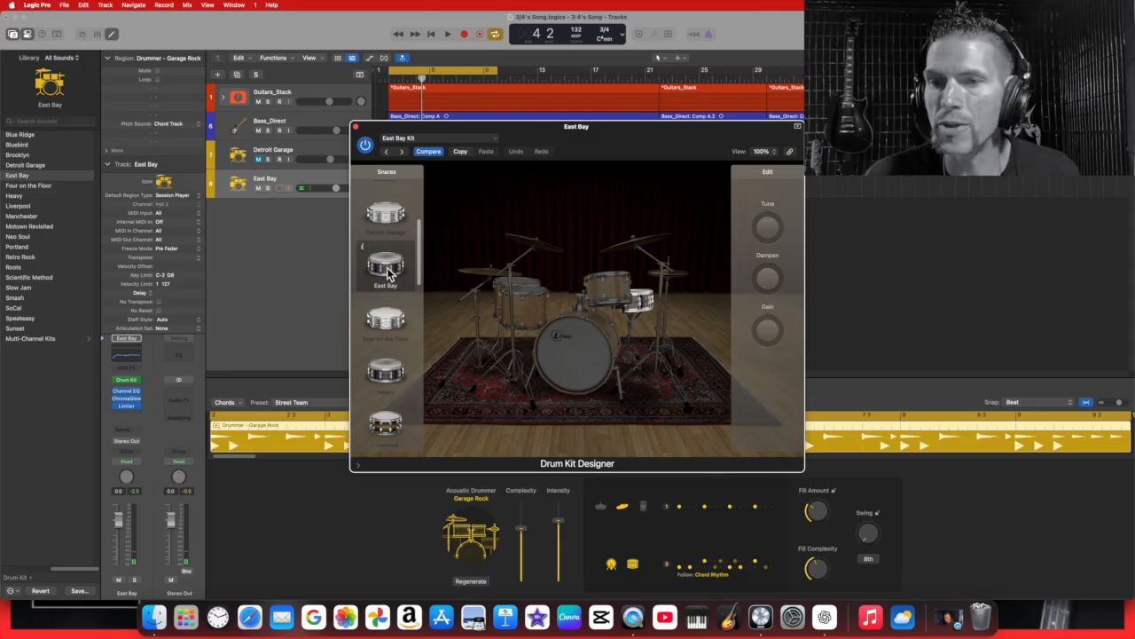
Raise the East Bay snare's tuning to about +296 cent and play the snare to hear it
mouse_move(776, 231)
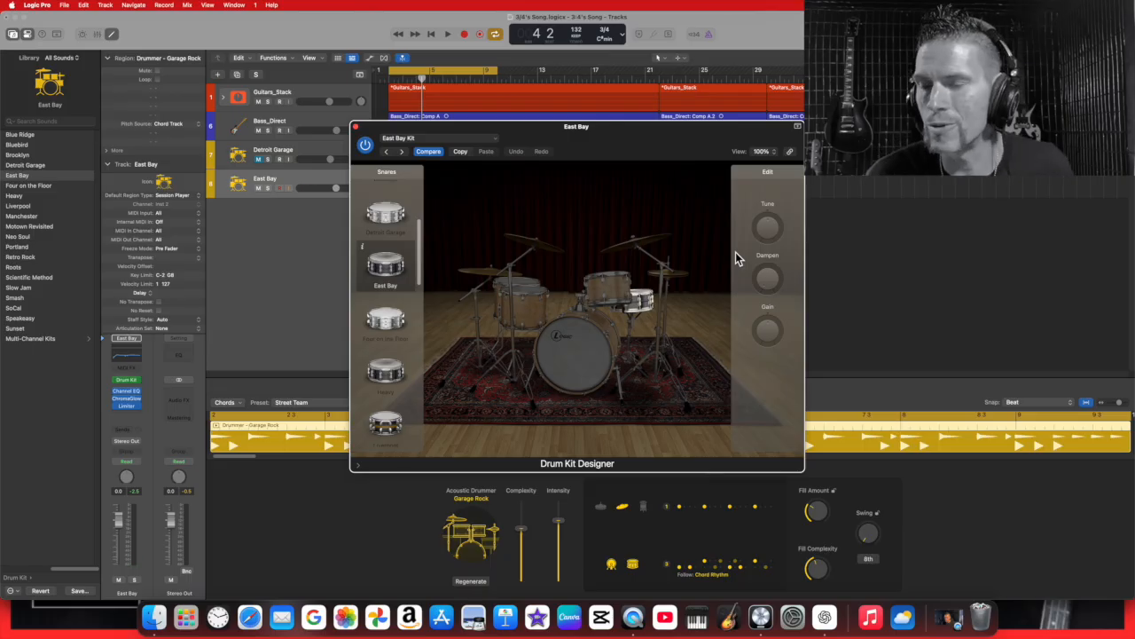
left_click_drag(771, 229, 773, 216)
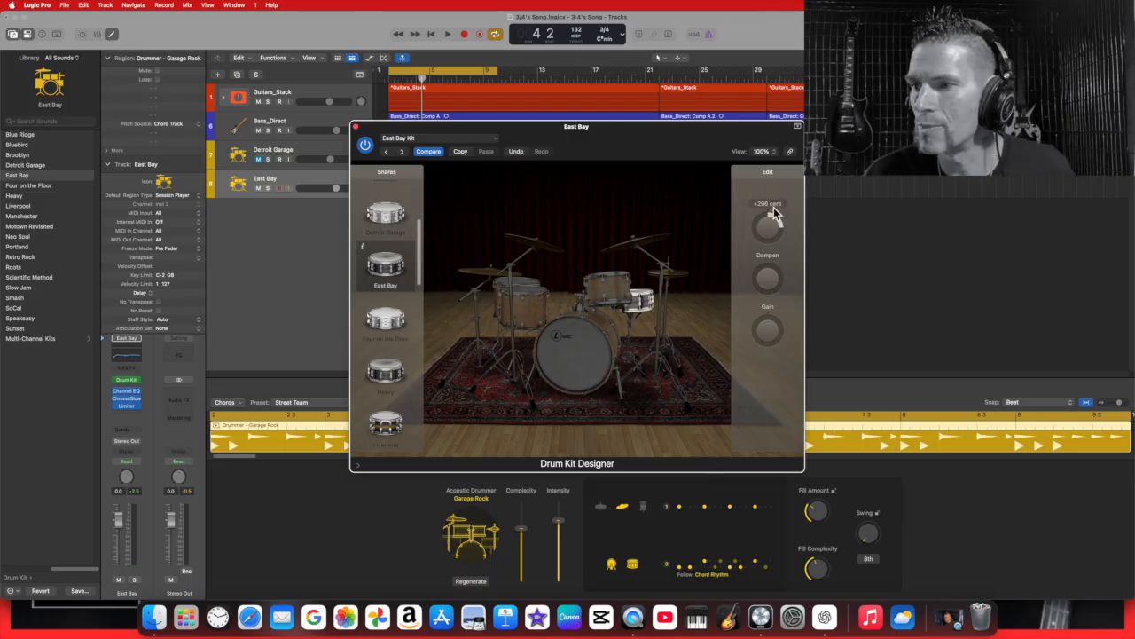
left_click(774, 203)
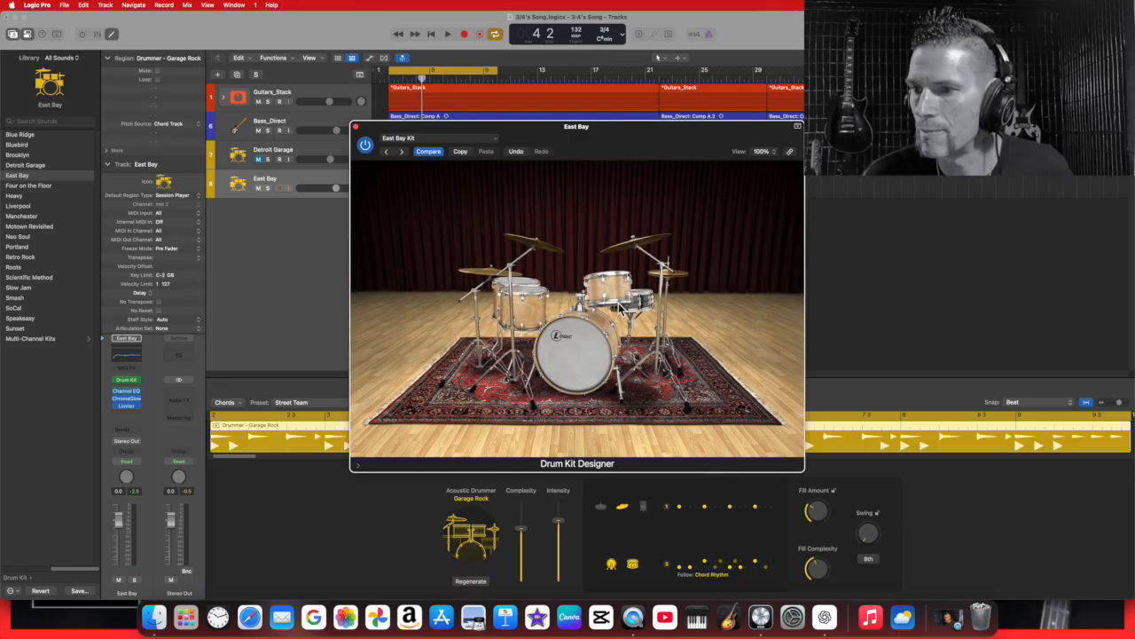
left_click(634, 301)
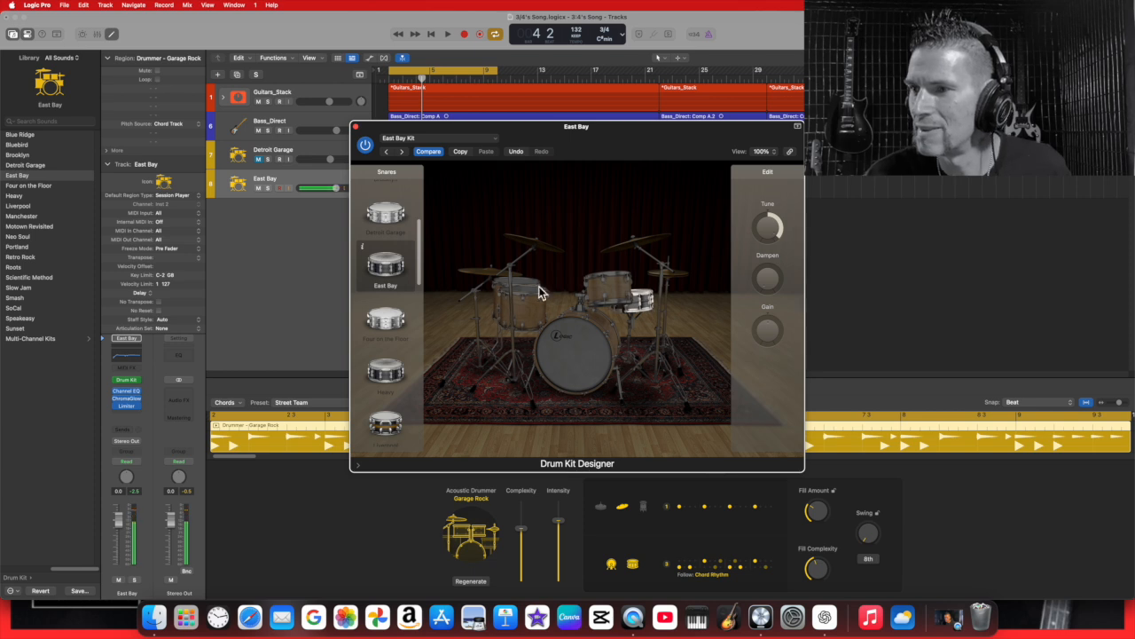
Try lower tunings on the East Bay snare, including negative ones, and set its tuning to about +120 cent
left_click_drag(769, 231, 761, 252)
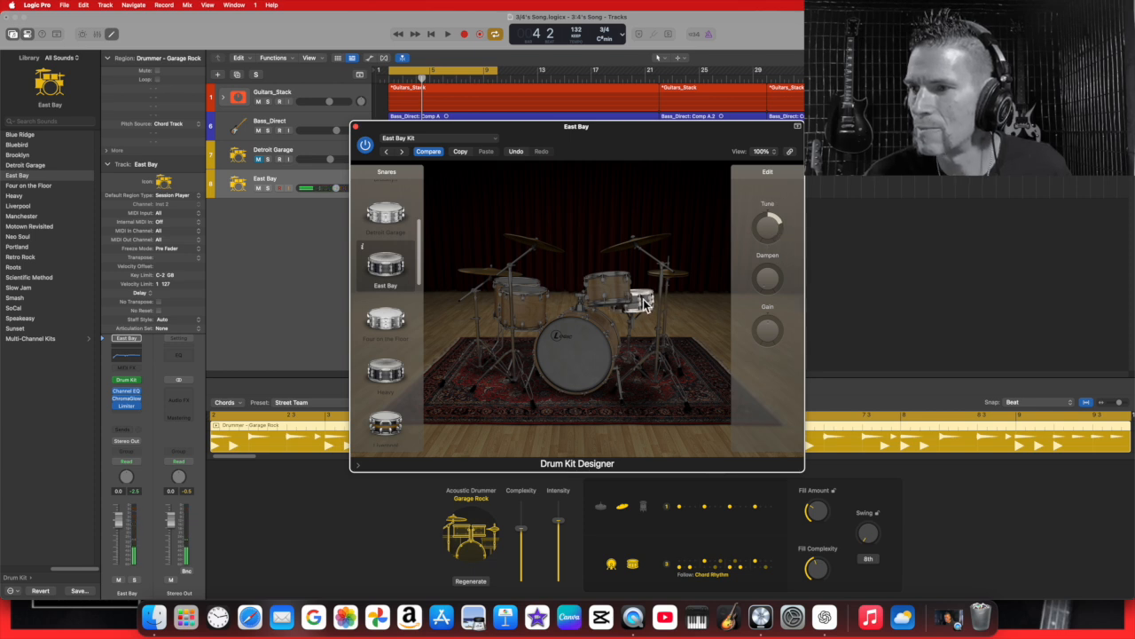
left_click_drag(761, 218, 761, 275)
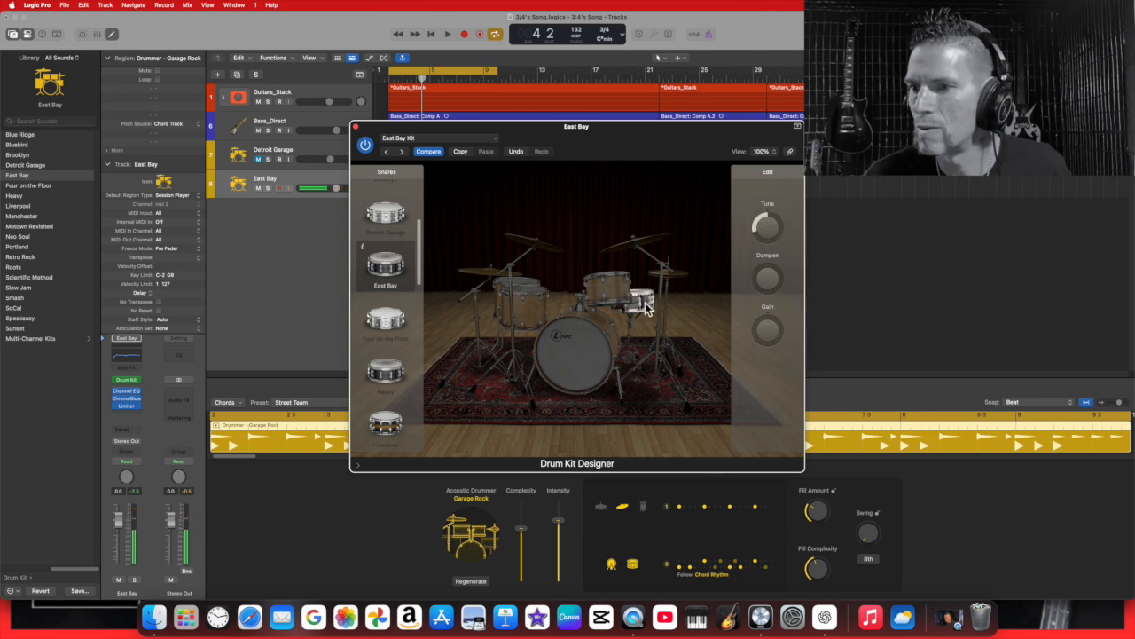
left_click_drag(768, 233, 760, 223)
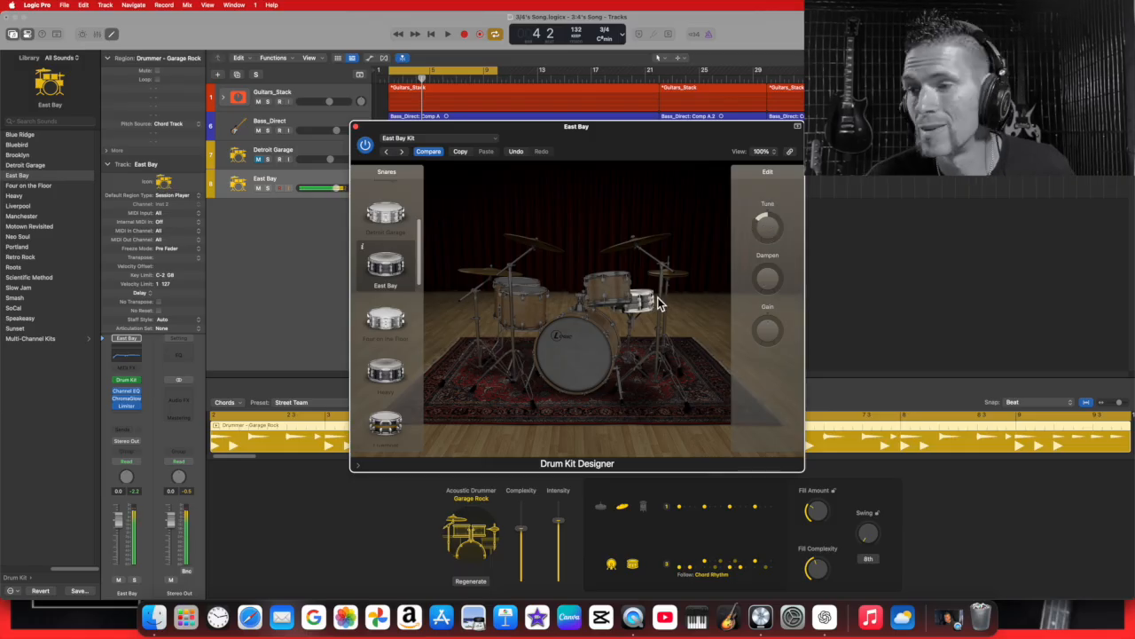
left_click_drag(779, 235, 774, 219)
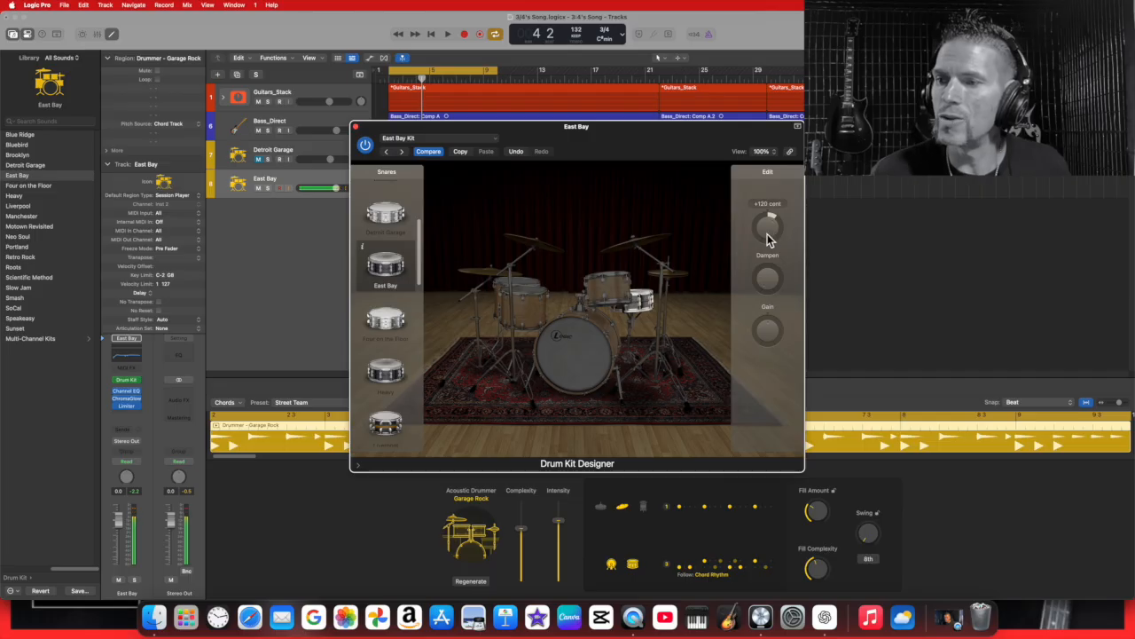
Try the snare's dampening at about 91%, reduce it to a very low amount, and adjust the snare's gain
left_click_drag(768, 282, 770, 266)
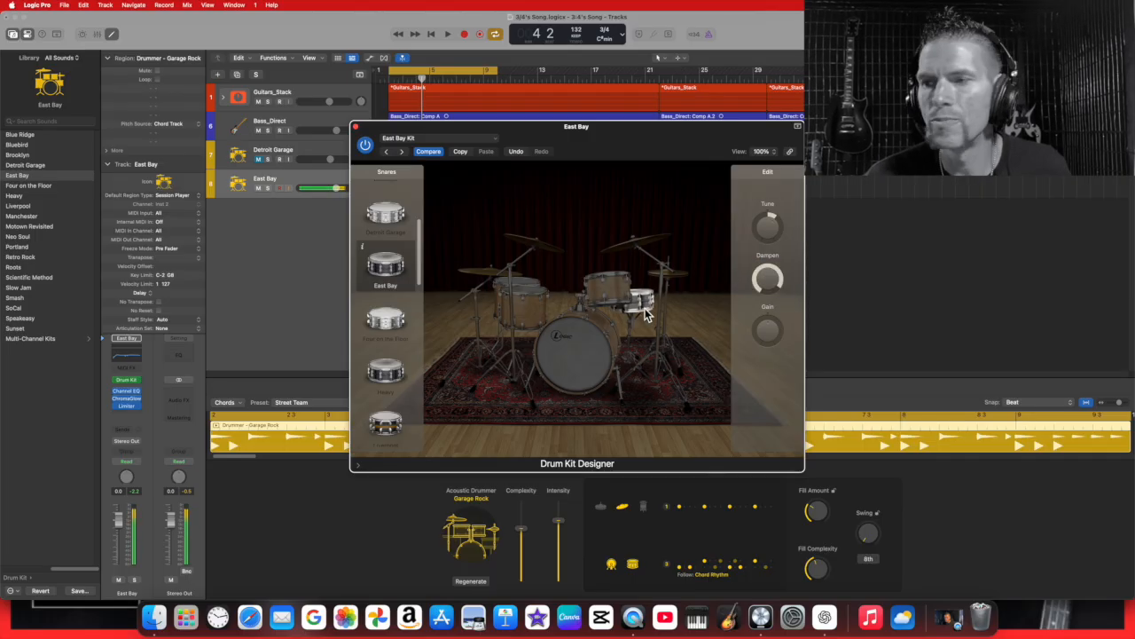
mouse_move(765, 280)
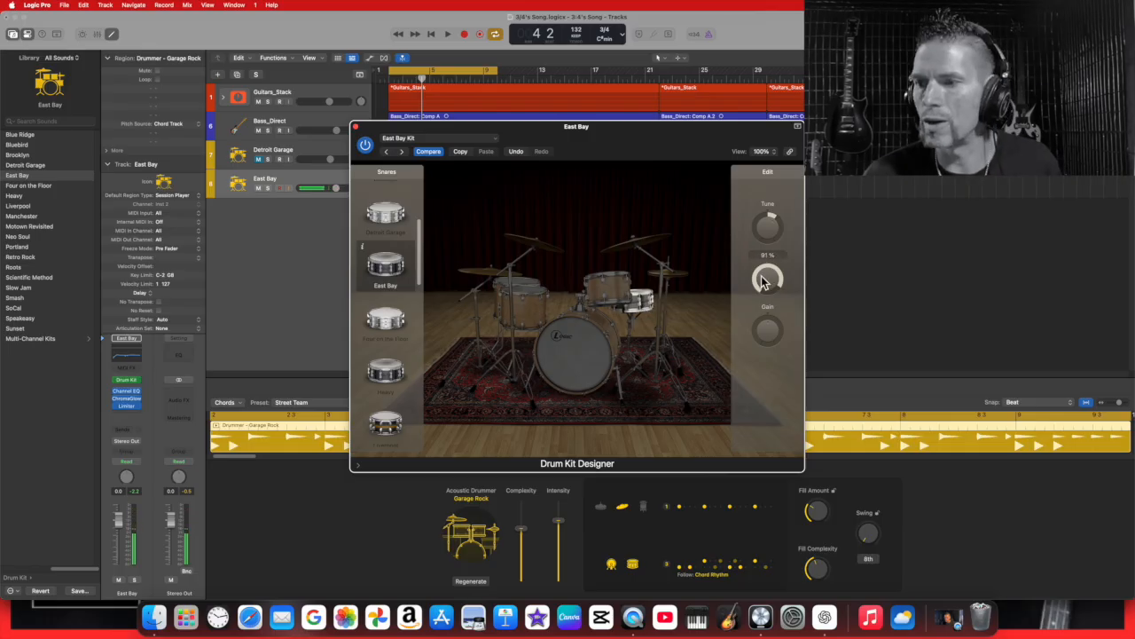
mouse_move(768, 327)
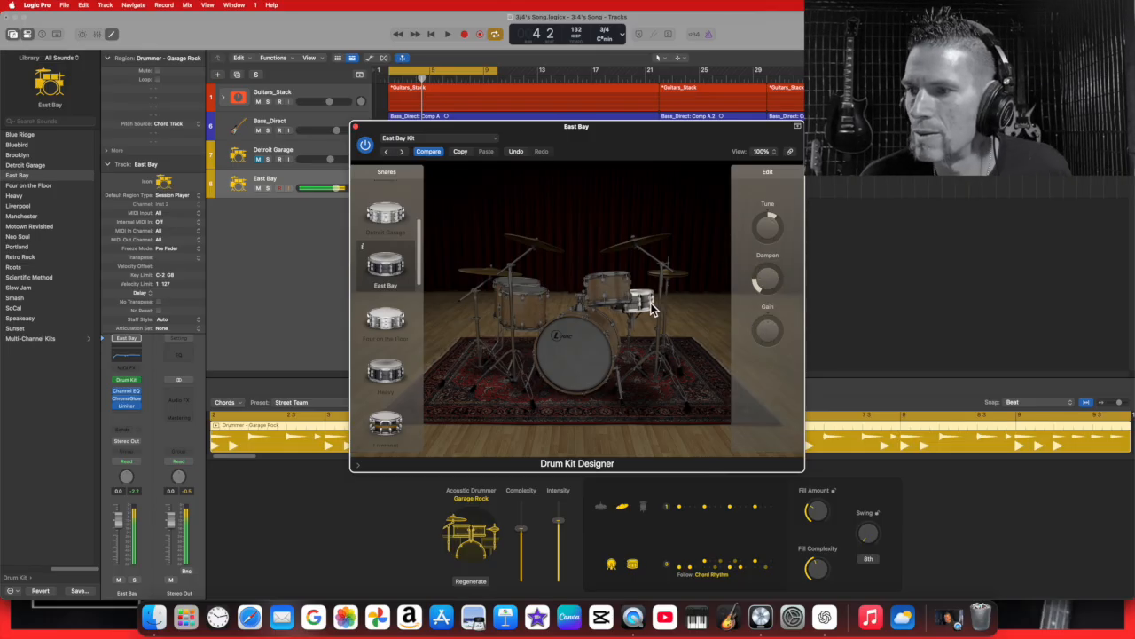
left_click_drag(759, 282, 695, 290)
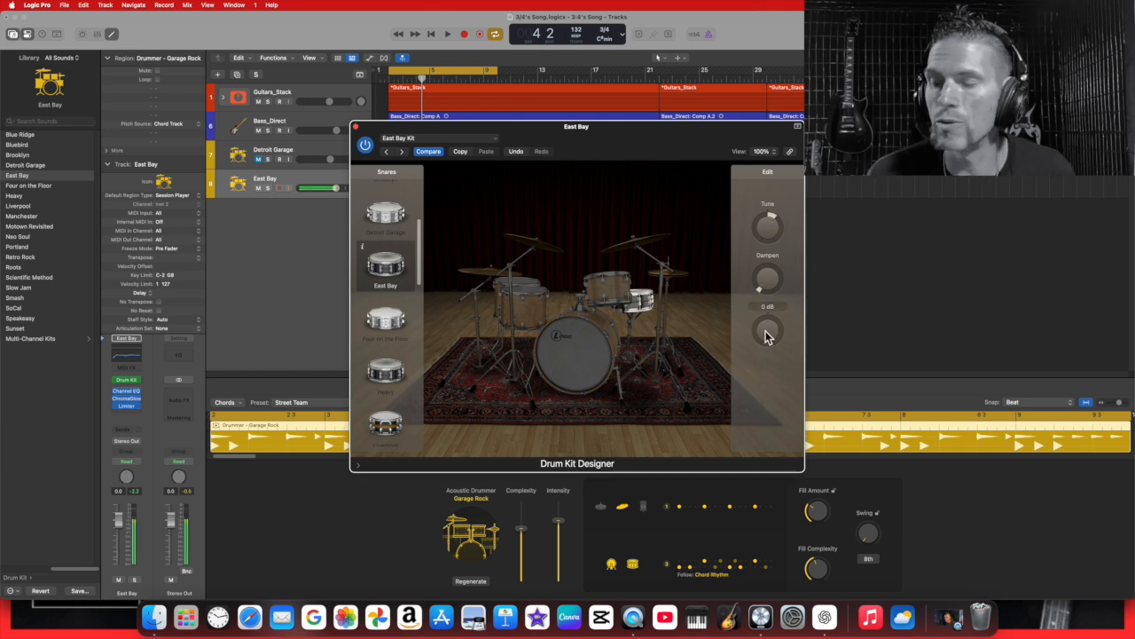
left_click_drag(769, 331, 765, 301)
left_click(647, 303)
Try a higher gain on the Smash toms and play them to hear the change
left_click(616, 289)
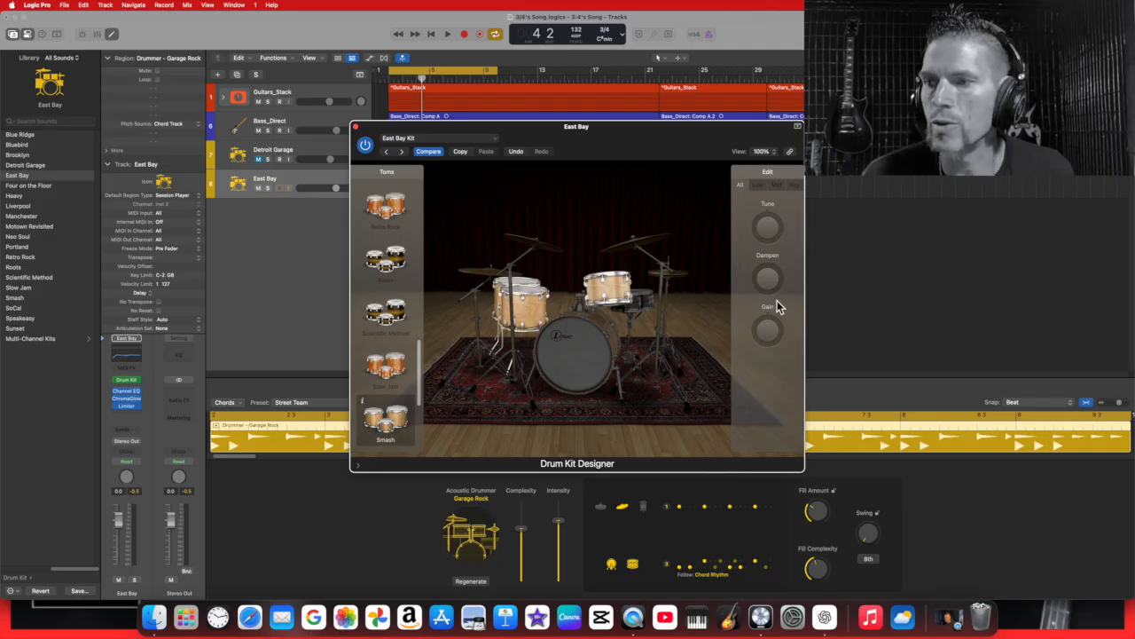
left_click(612, 293)
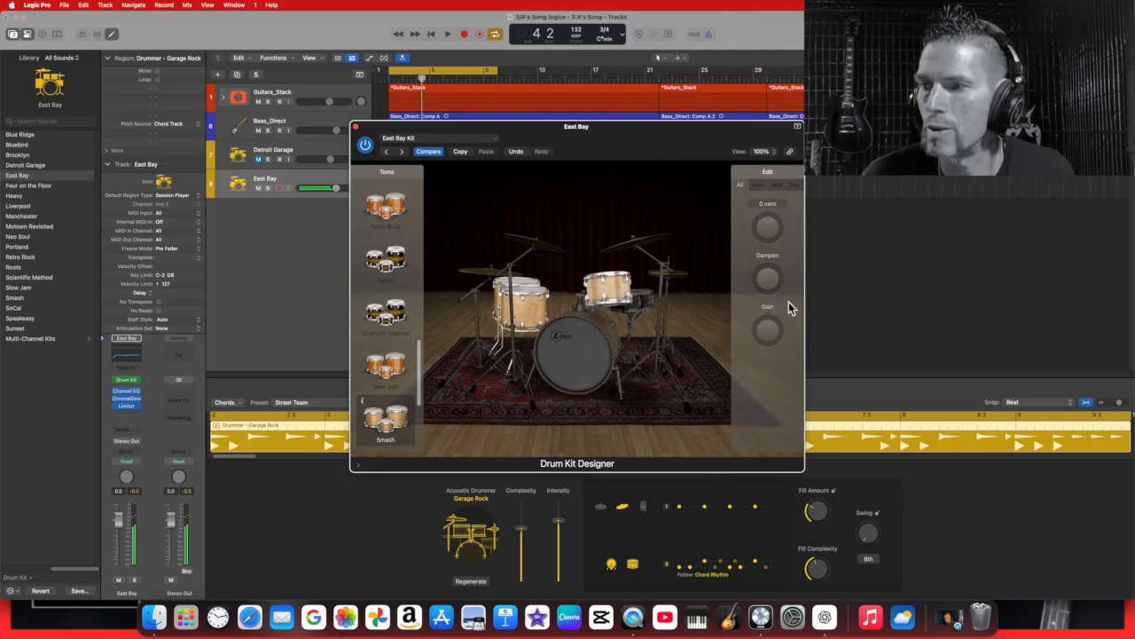
left_click_drag(775, 332, 775, 323)
left_click(618, 313)
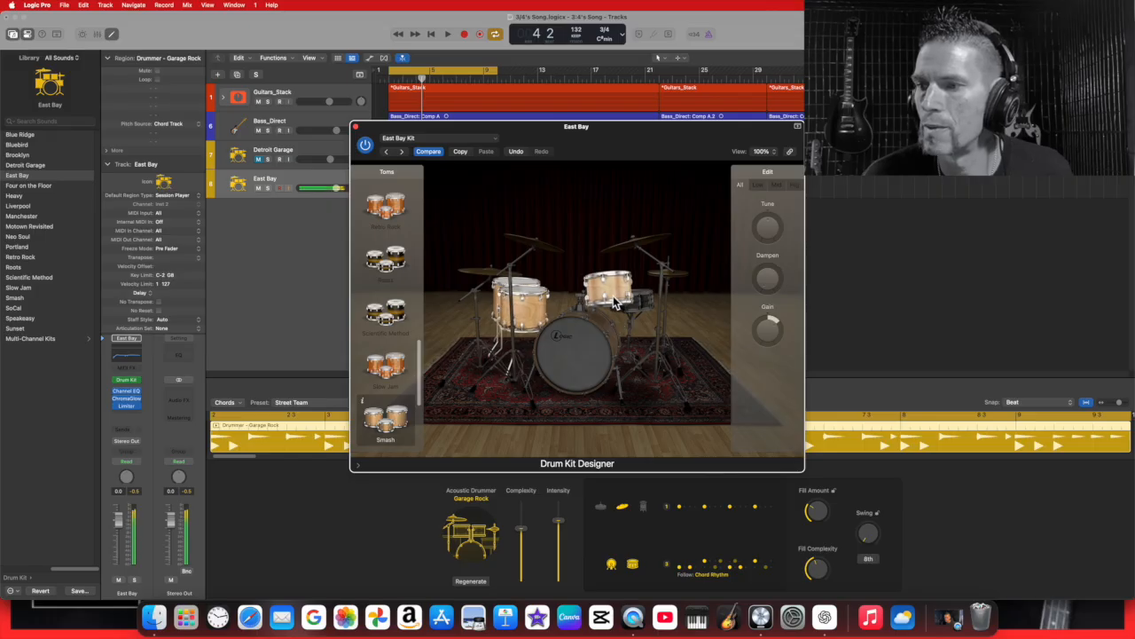
mouse_move(775, 322)
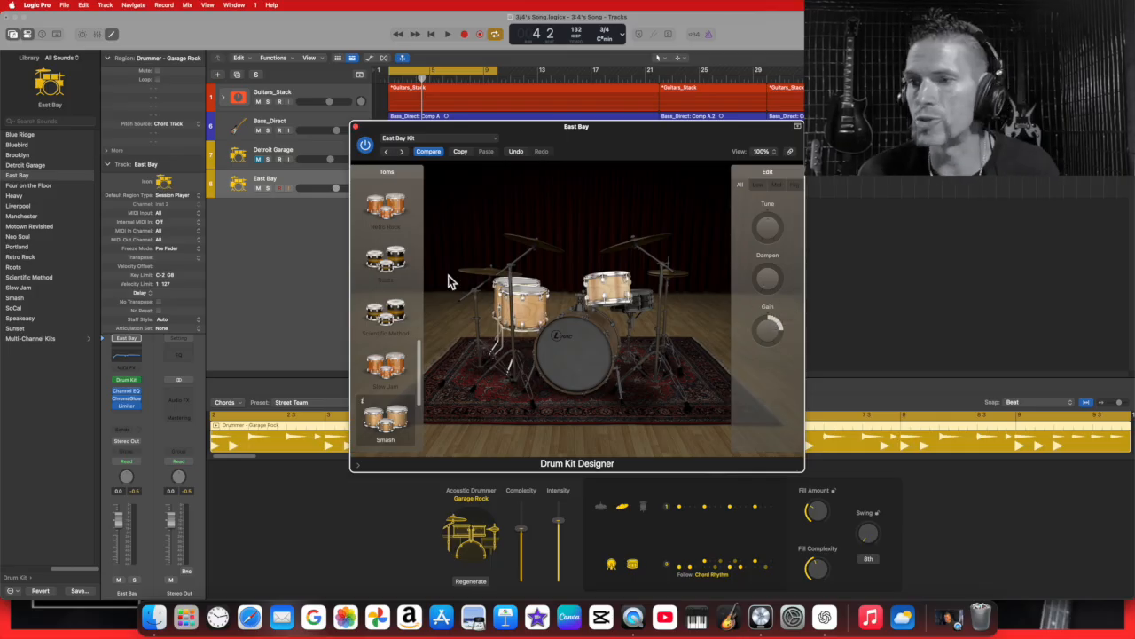
Try the Scientific Method toms with a much lower tuning and boosted gain, playing them after each change
left_click(646, 246)
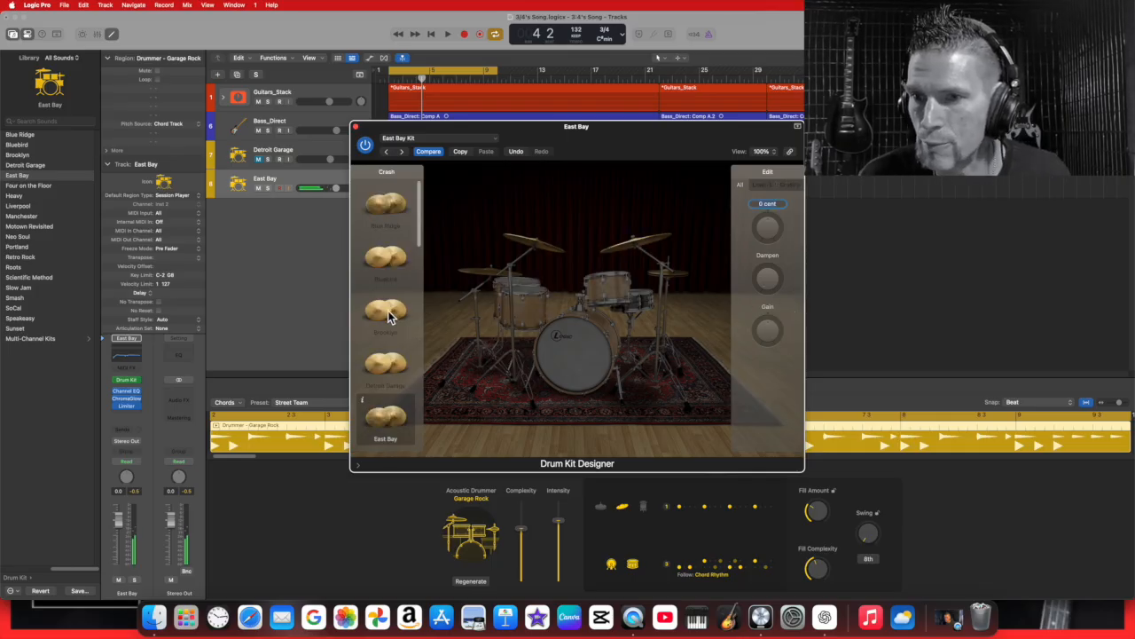
left_click(532, 287)
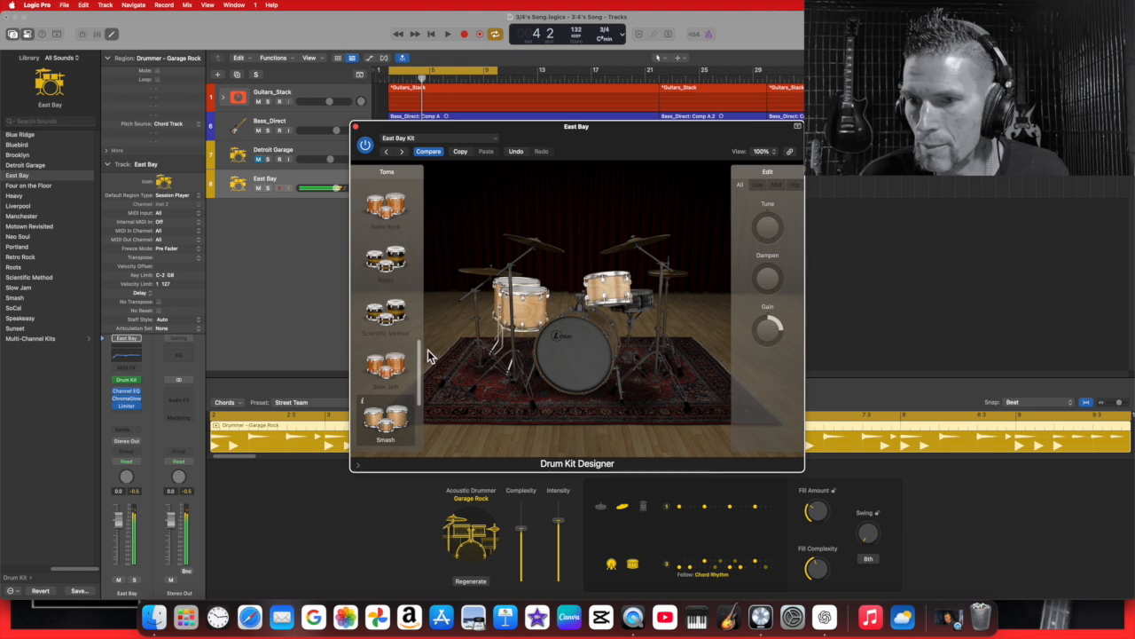
left_click(385, 312)
left_click_drag(768, 335, 792, 284)
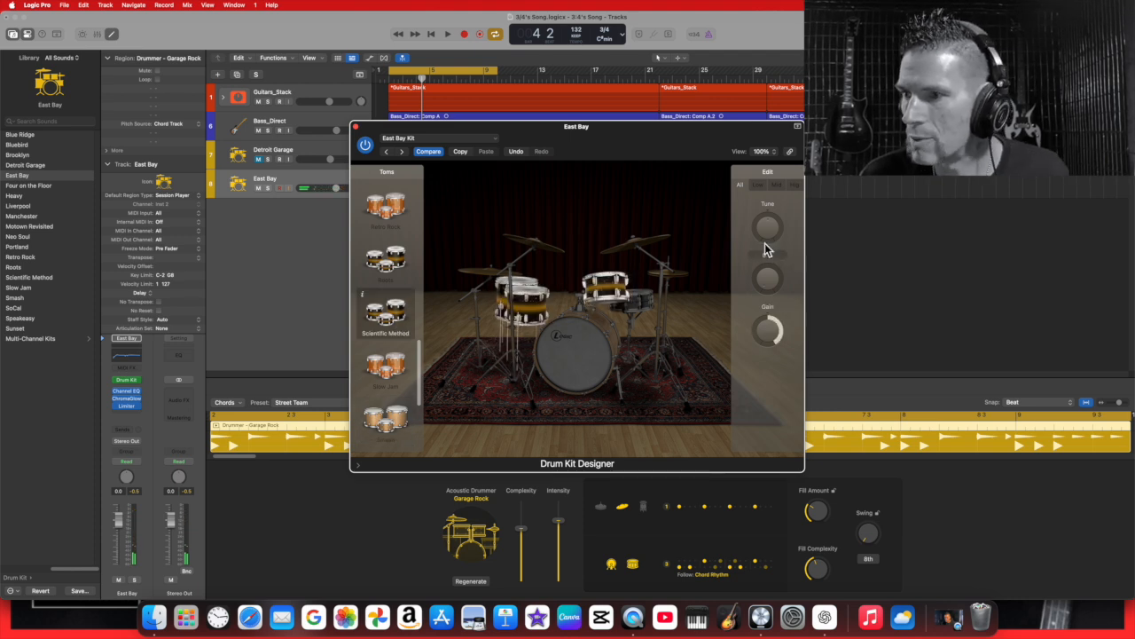
left_click_drag(778, 231, 771, 268)
left_click(614, 293)
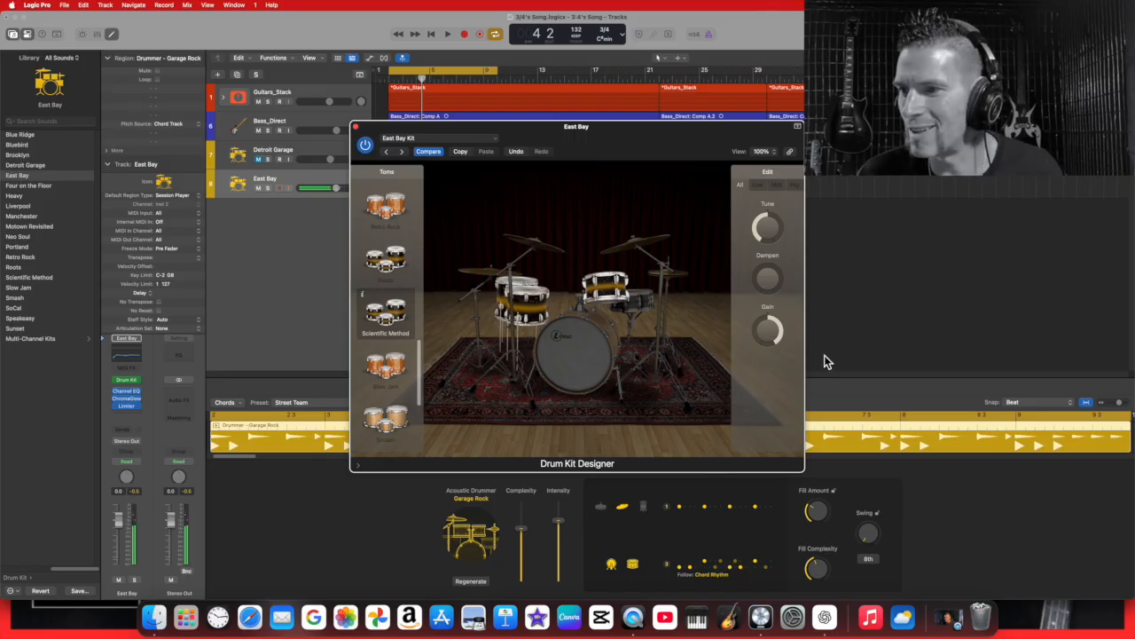
left_click_drag(774, 330, 772, 344)
left_click(610, 289)
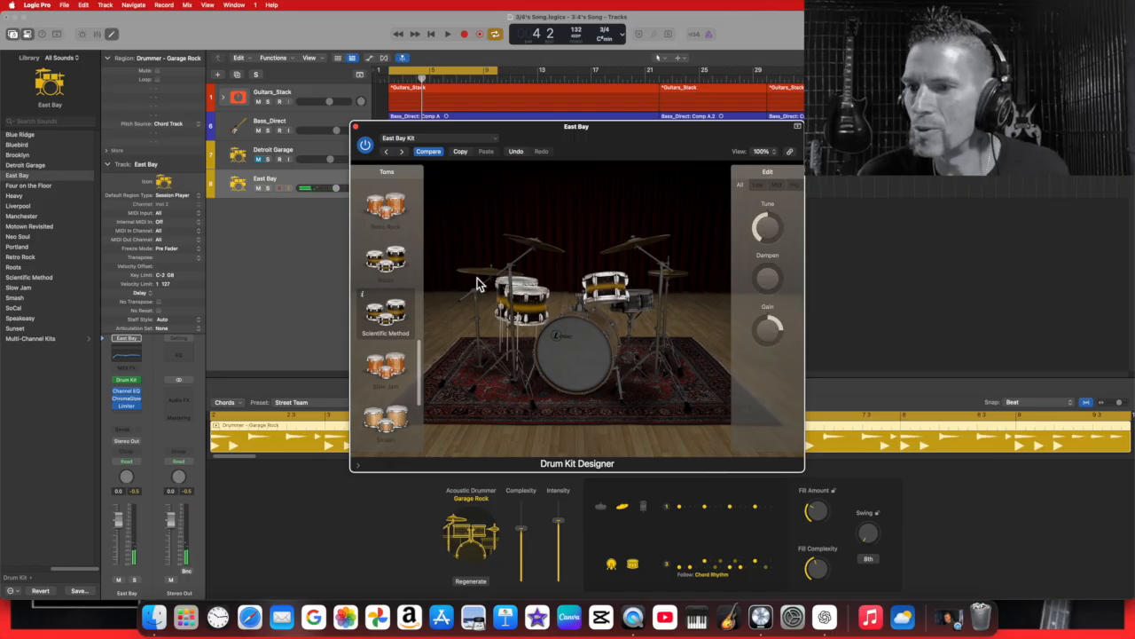
Try the Blue Ridge kick with raised tuning, about half dampening and a boosted gain, and play it to compare
left_click(565, 359)
left_click(396, 220)
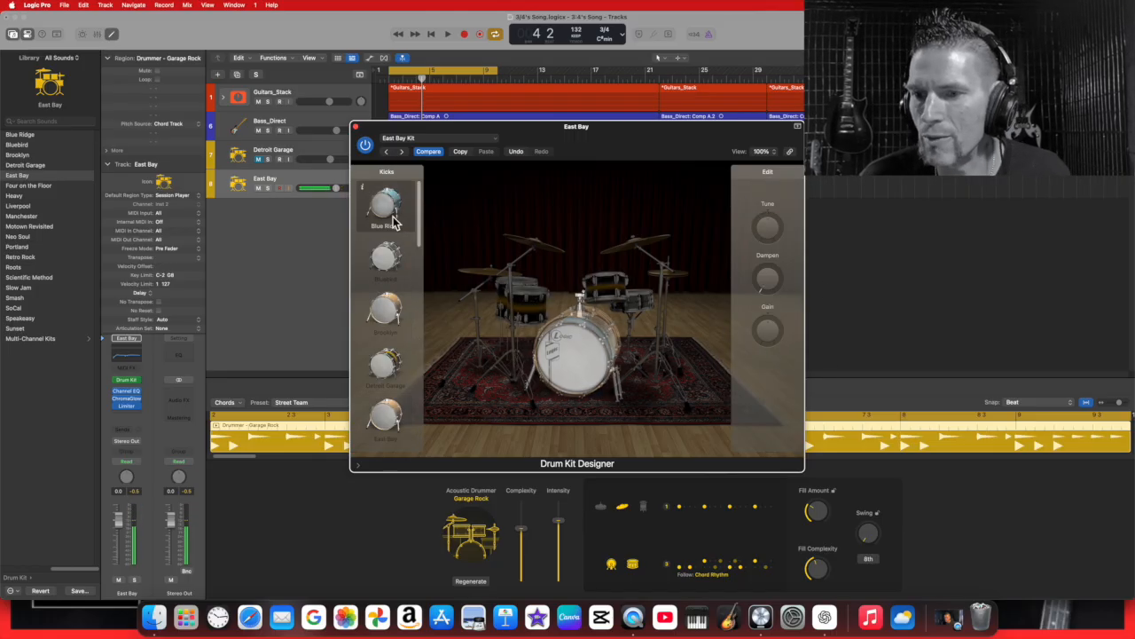
mouse_move(774, 289)
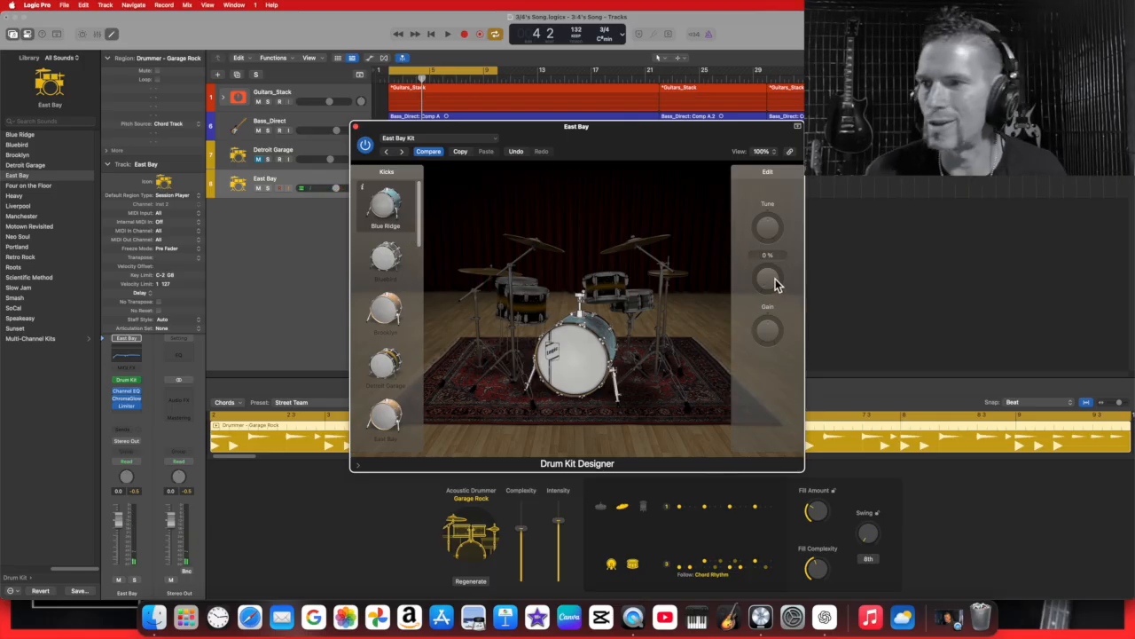
left_click_drag(768, 233, 775, 222)
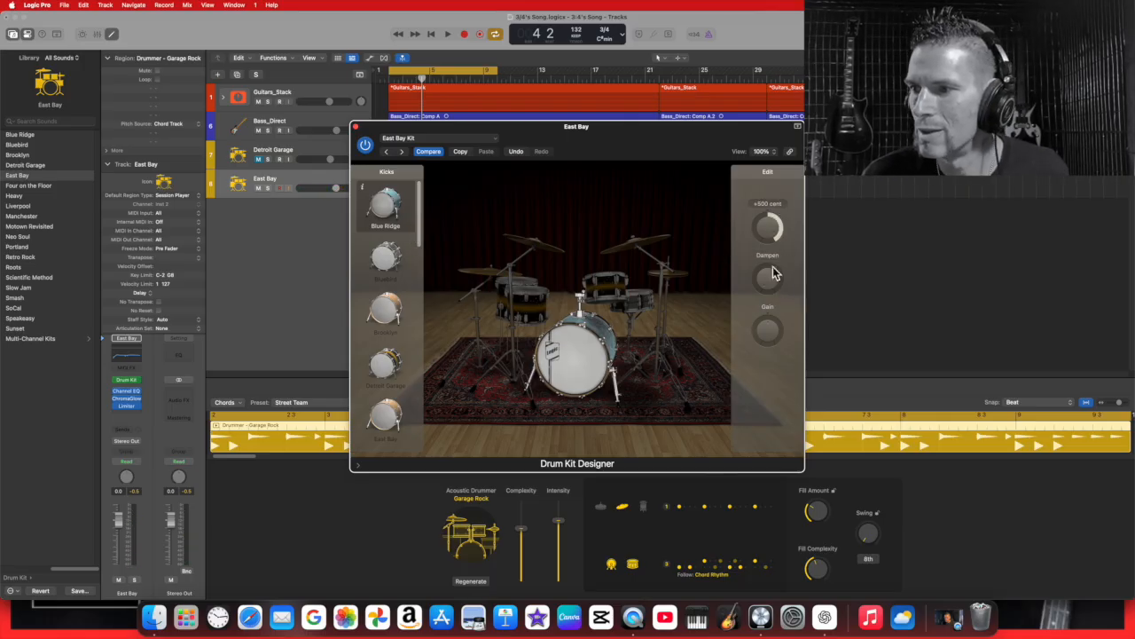
left_click_drag(772, 287, 773, 275)
left_click_drag(771, 330, 772, 351)
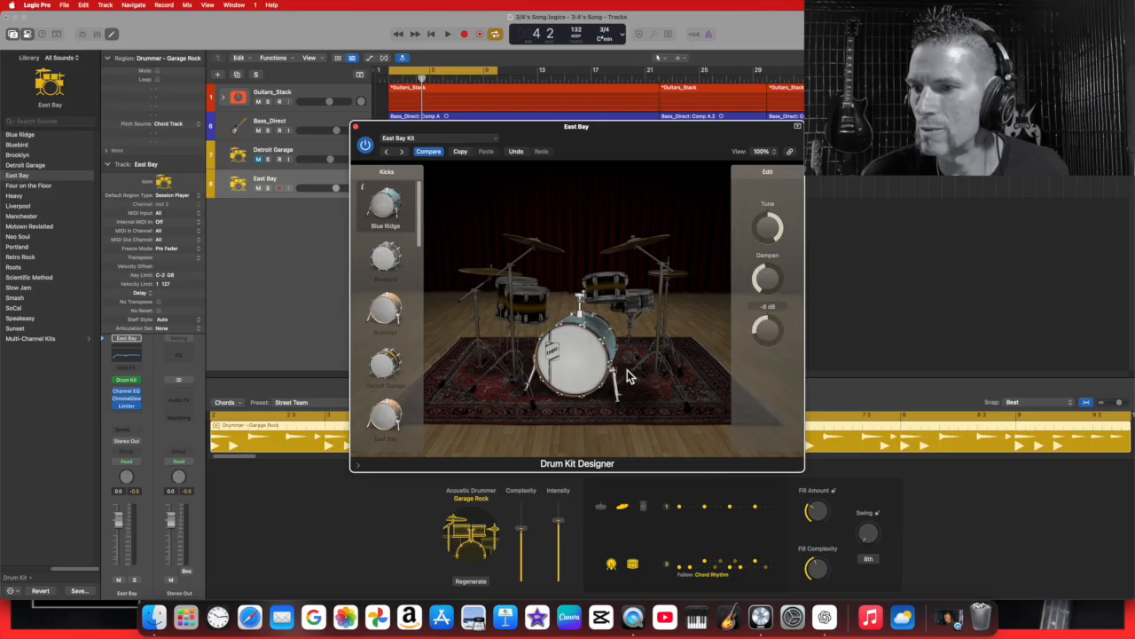
left_click(601, 364)
left_click(601, 364)
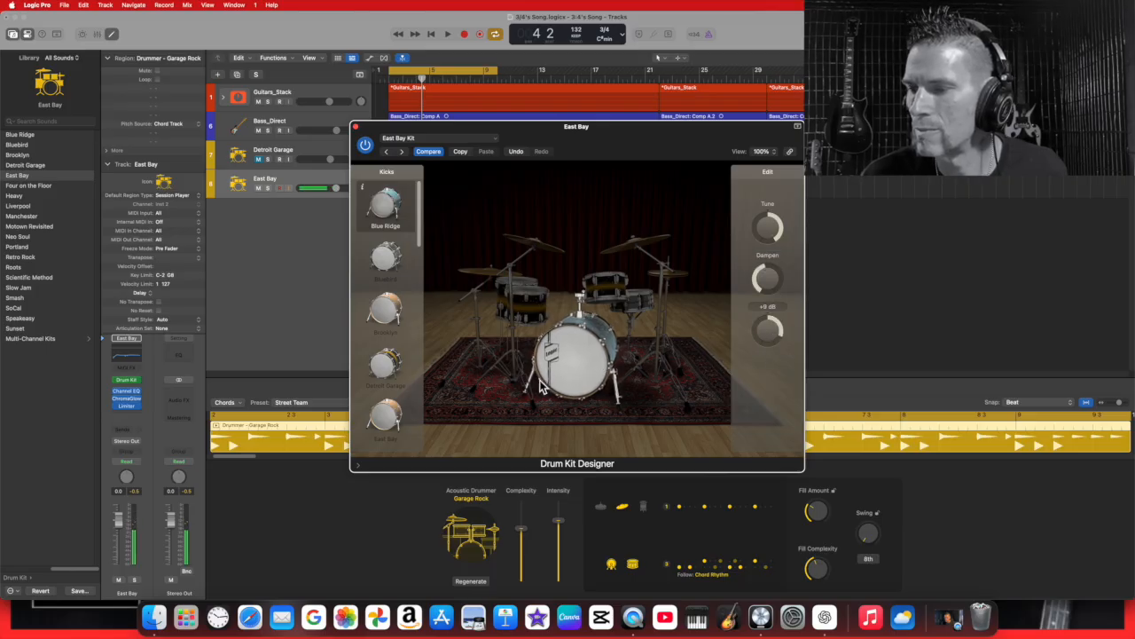
Raise the Blue Ridge crash cymbals' tuning to a high value, lower their gain to about -5 dB and play them
left_click(627, 235)
mouse_move(770, 221)
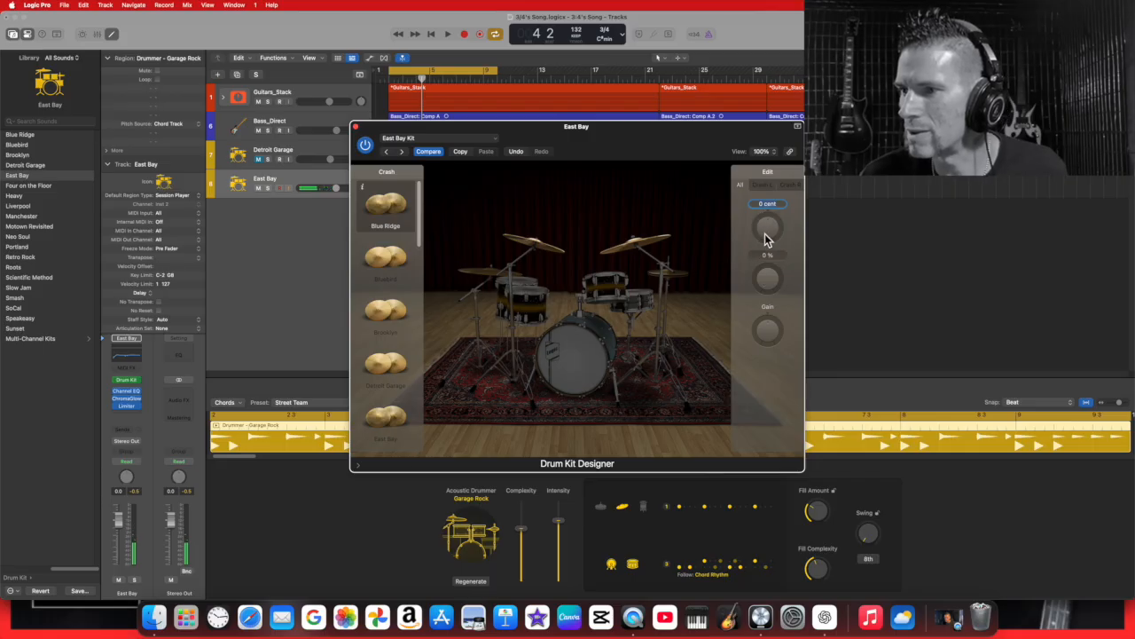
left_click_drag(769, 230, 768, 182)
left_click(651, 239)
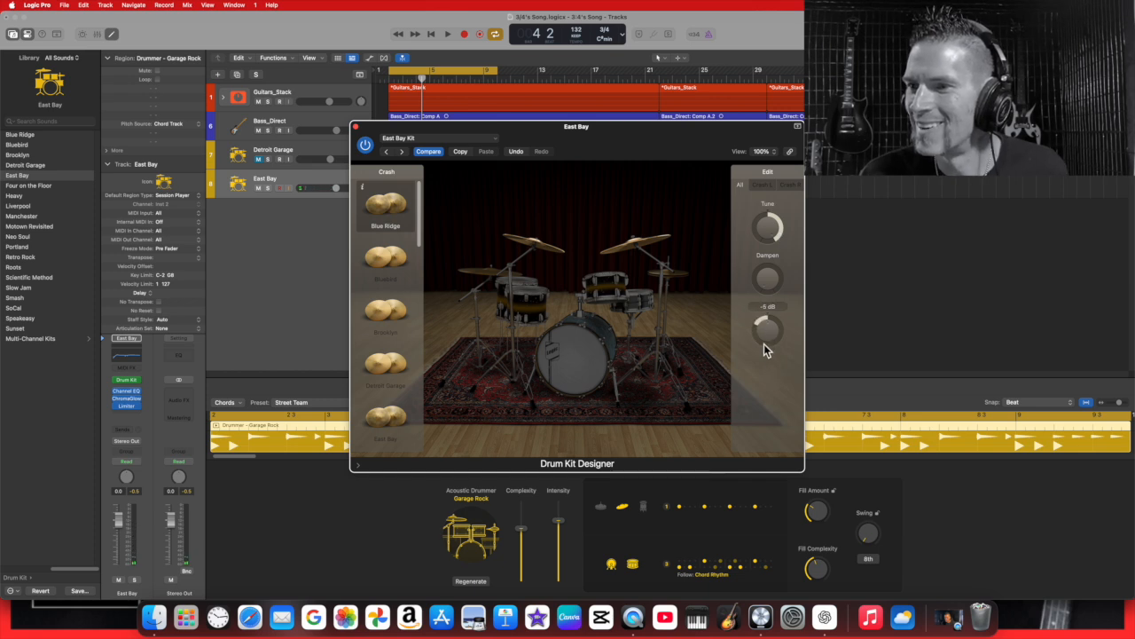
Try the East Bay hi-hats with lower tuning, some dampening and raised gain, and play them to hear it
left_click(688, 284)
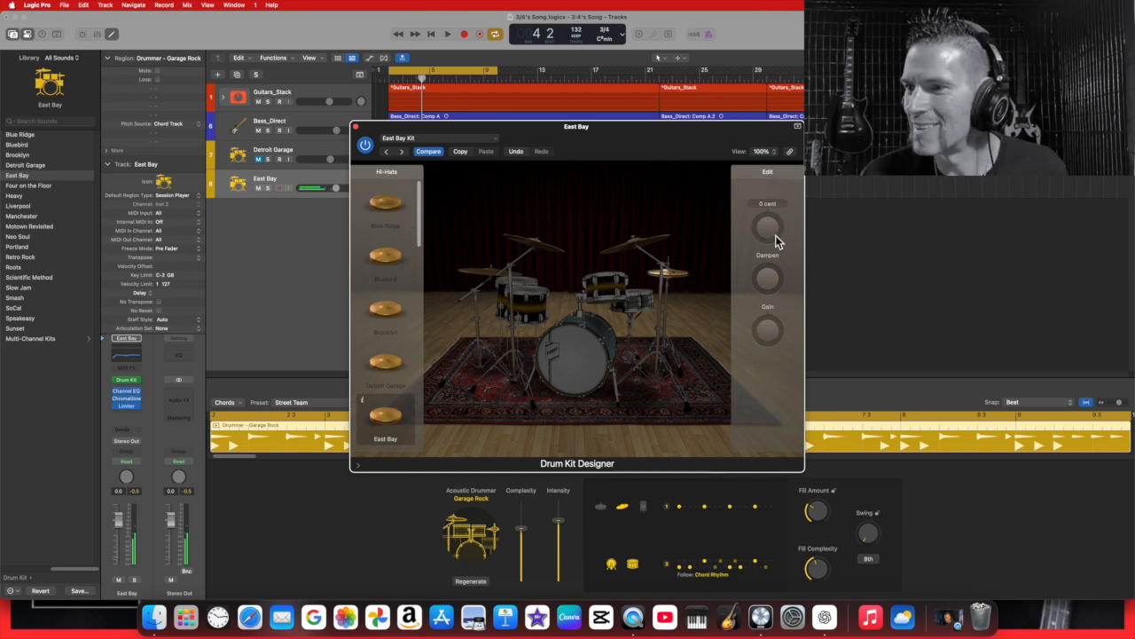
left_click_drag(767, 227, 767, 255)
left_click_drag(768, 330, 777, 302)
left_click(689, 284)
left_click(684, 274)
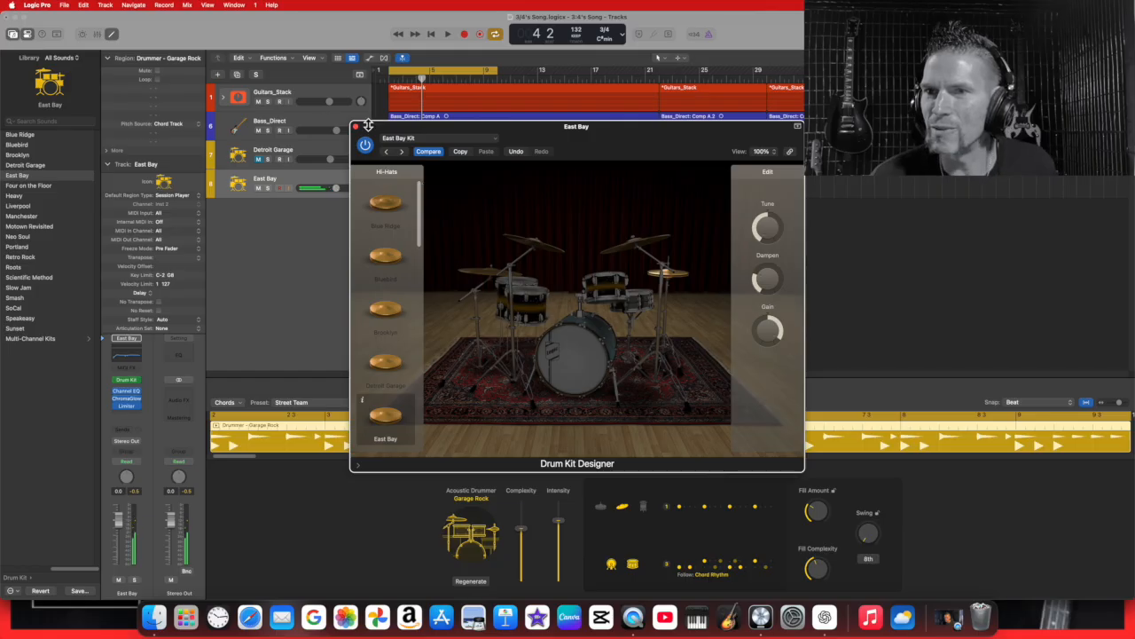
During song playback, switch the hi-hats to Bluebird and audition the Portland, Neo Soul and Roots toms
left_click(446, 35)
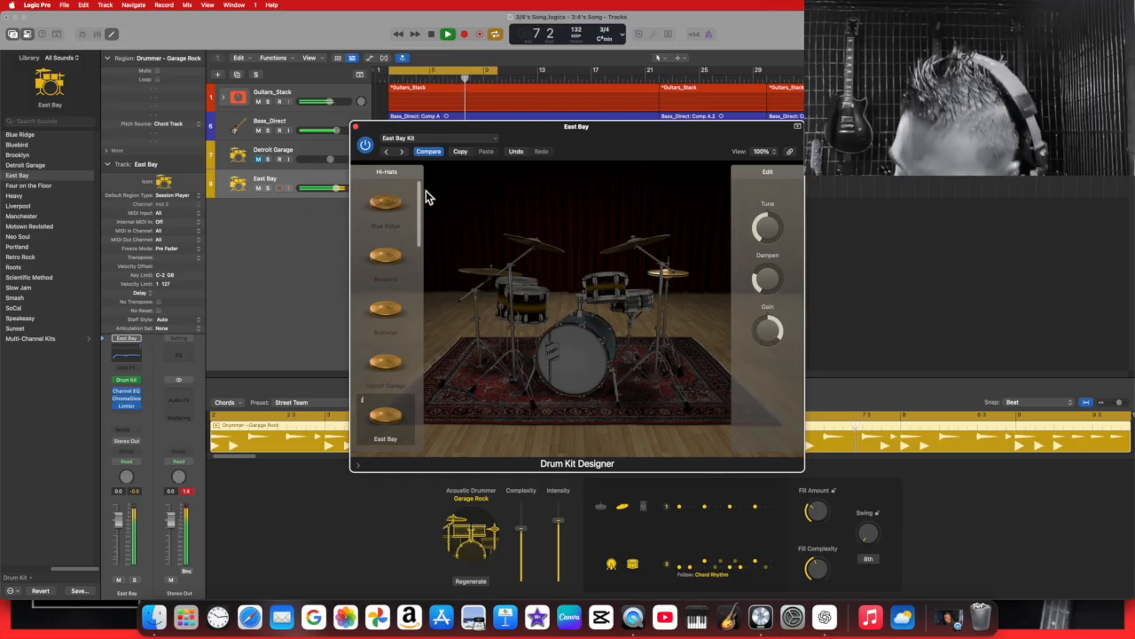
left_click(391, 255)
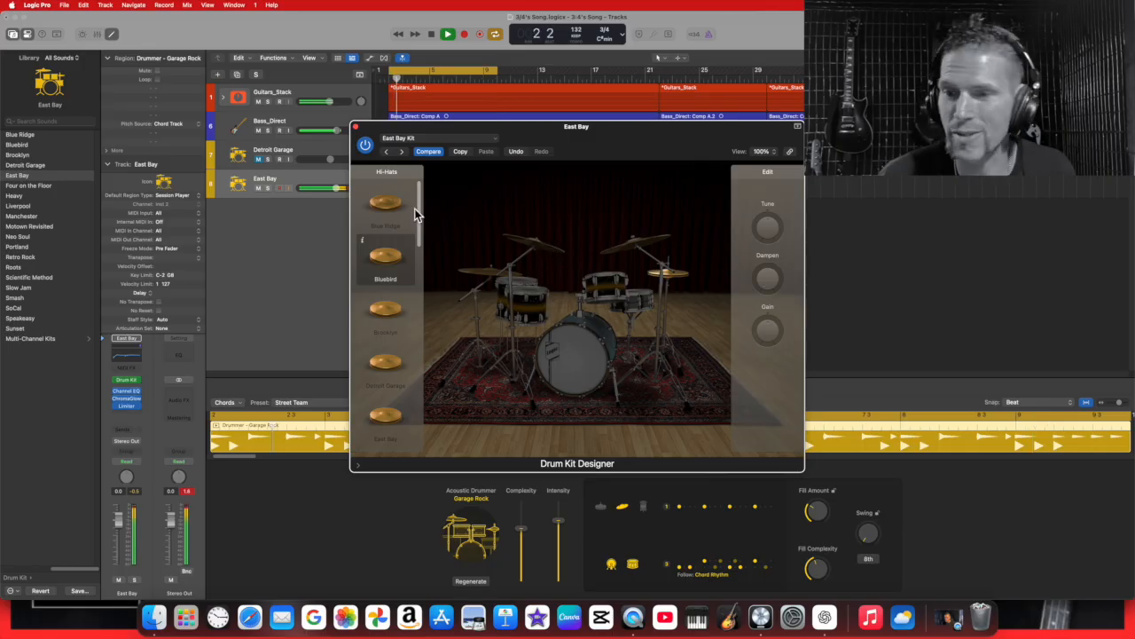
left_click(524, 295)
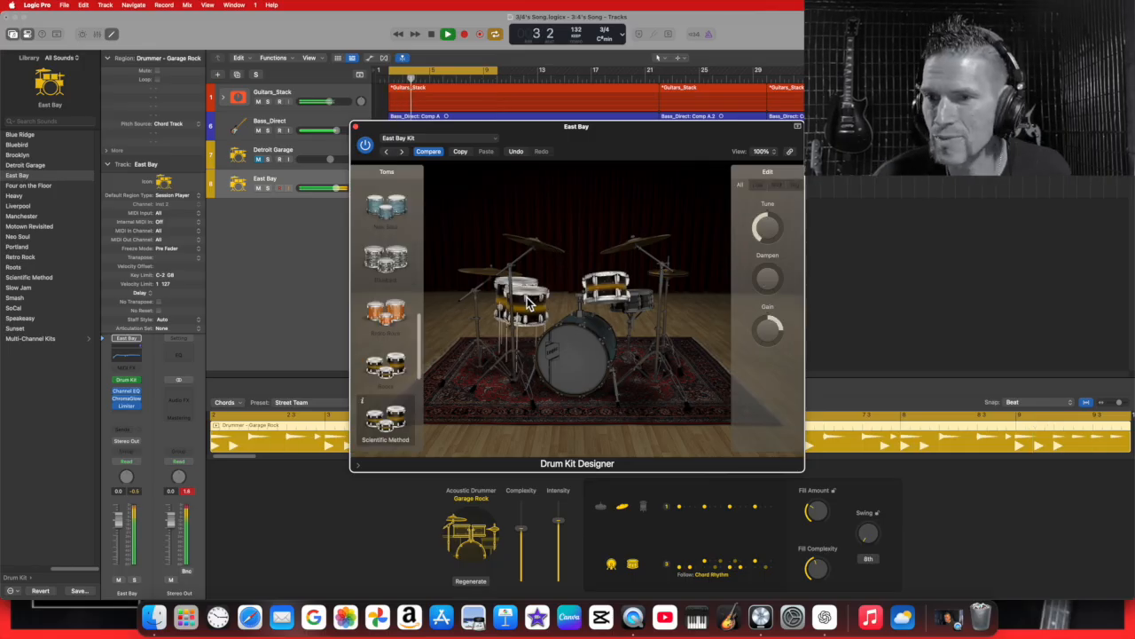
left_click(388, 260)
left_click(386, 208)
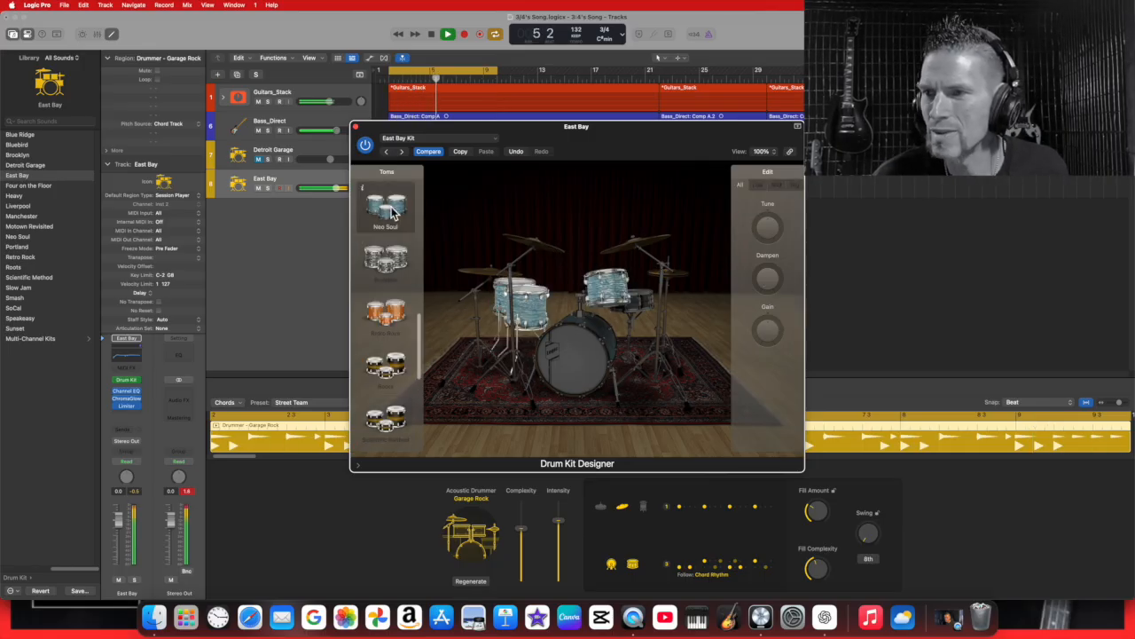
left_click(412, 355)
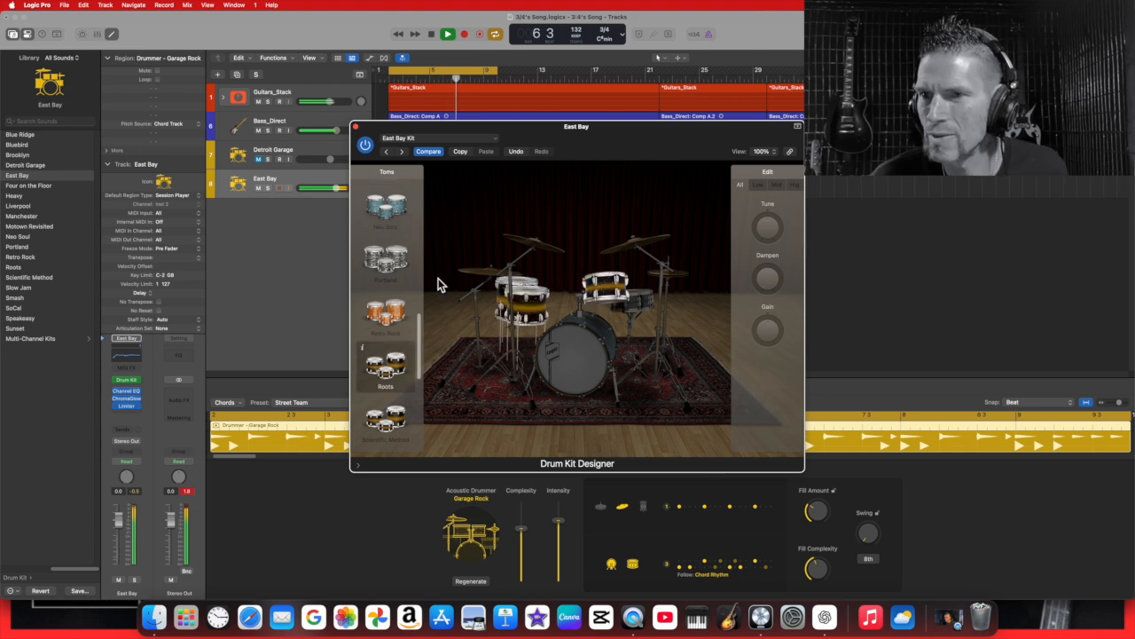
left_click(429, 33)
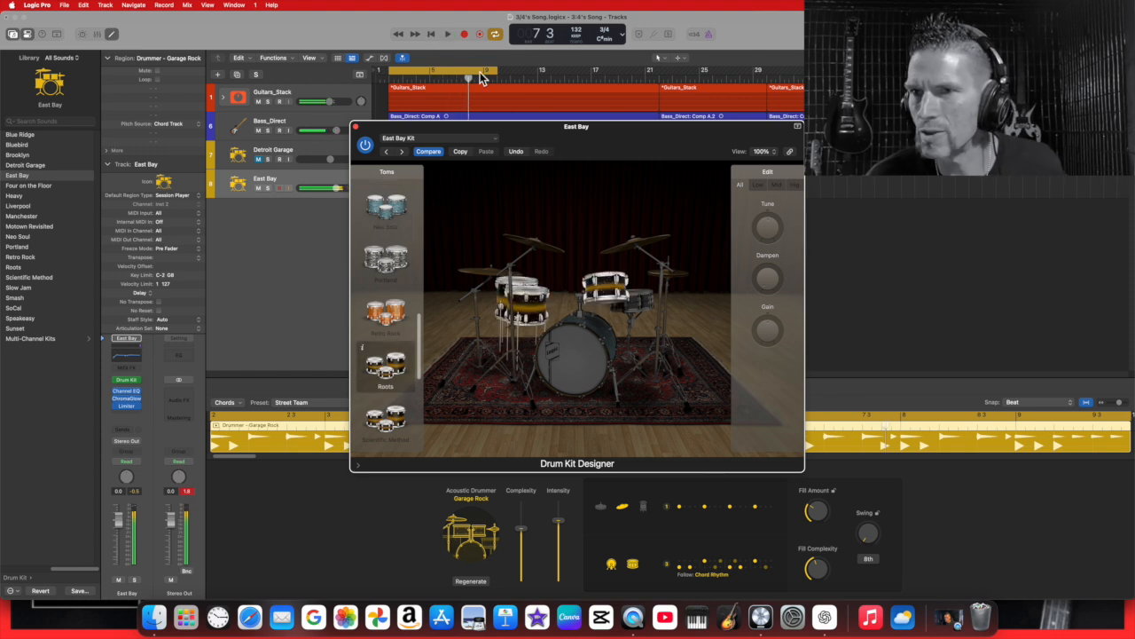
Audition the Scientific Method toms with the song playing, and stop playback
left_click(447, 33)
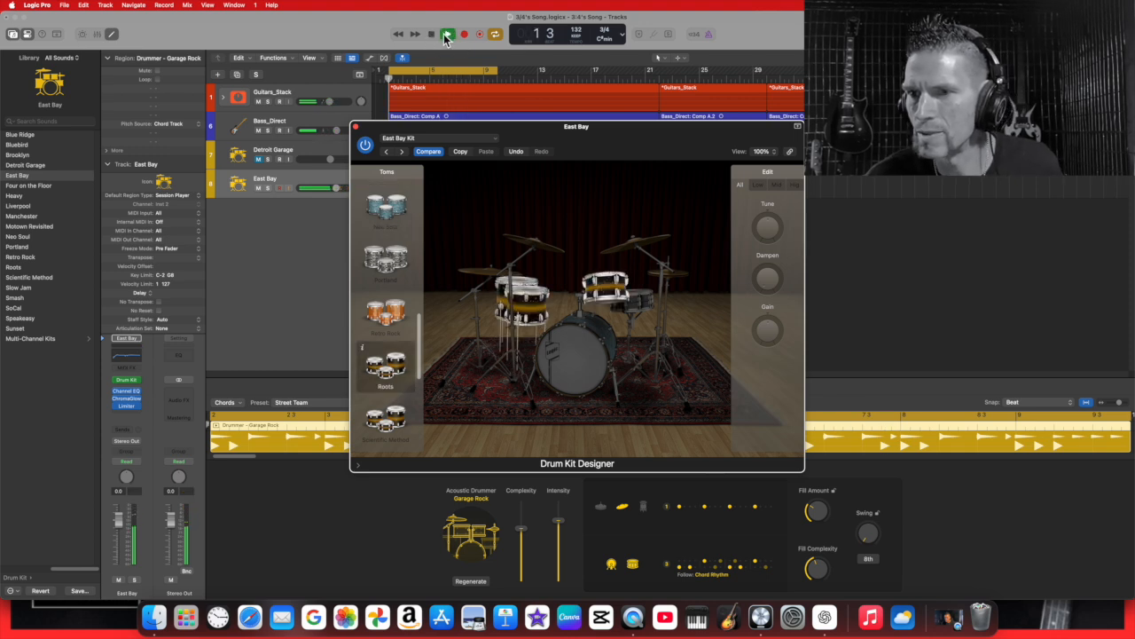
left_click(398, 424)
left_click(558, 298)
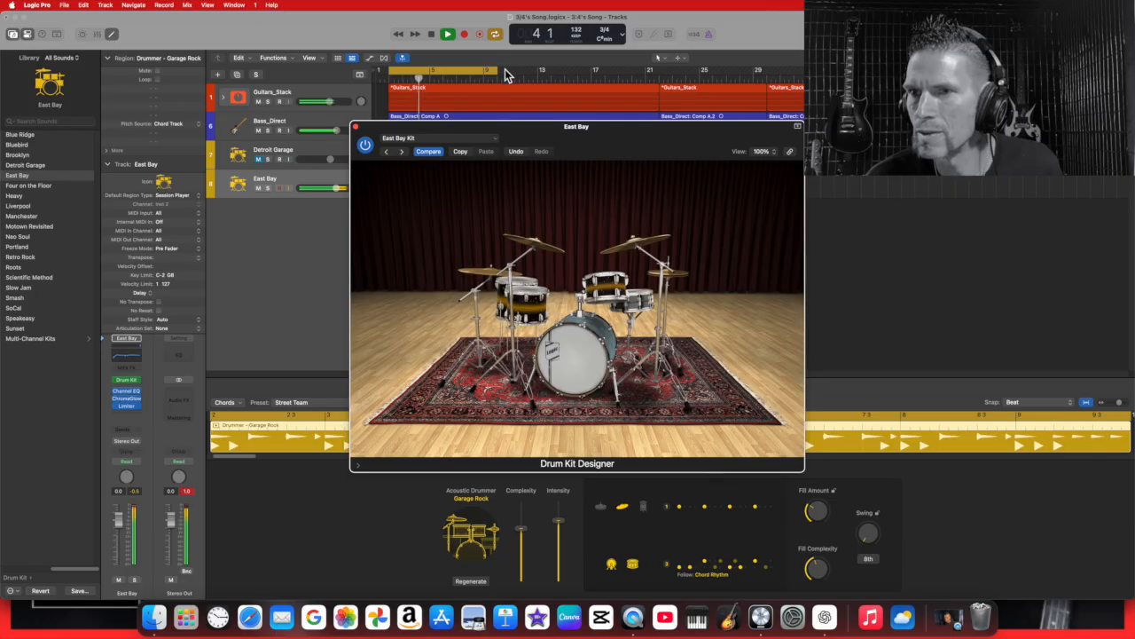
left_click(432, 35)
Switch the toms to Retro Rock, compare them with Portland during playback, and keep Retro Rock
left_click(506, 302)
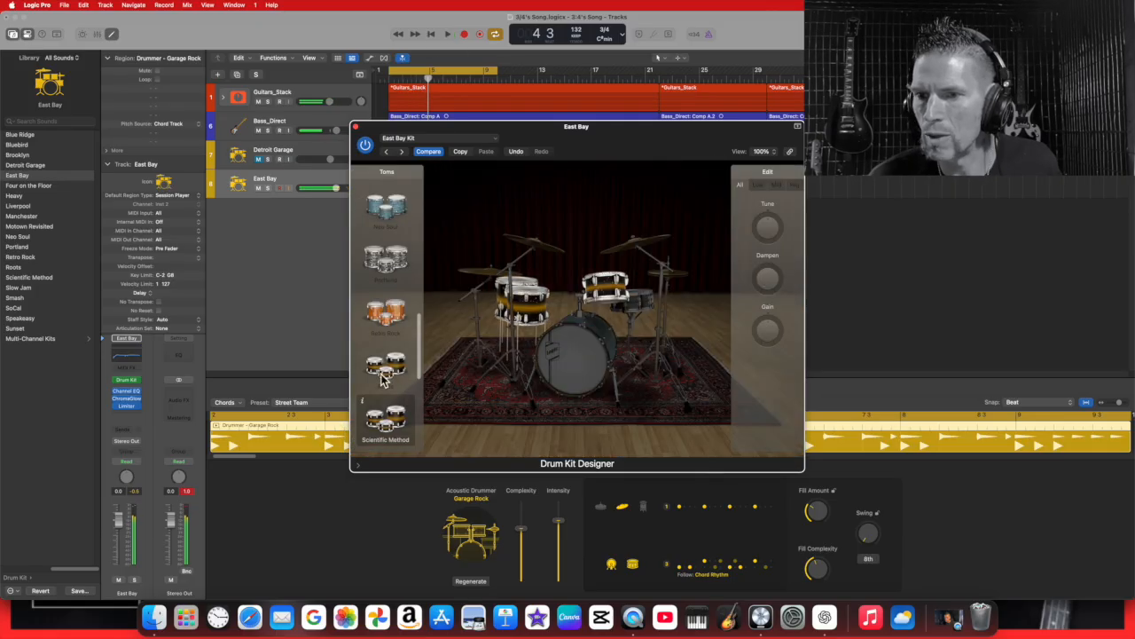
left_click(387, 310)
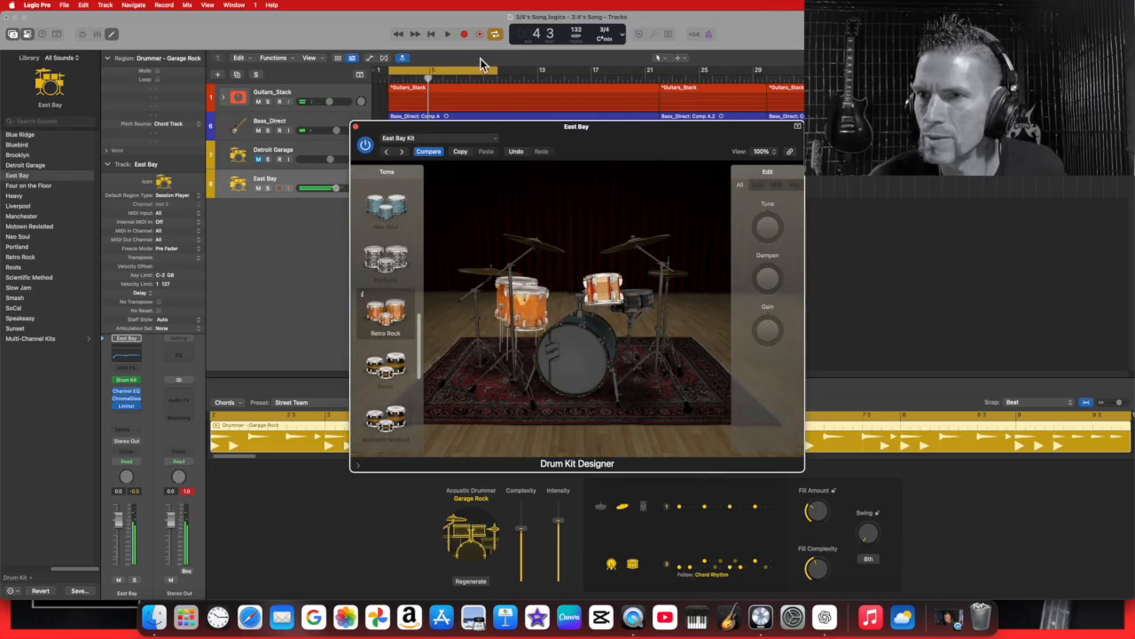
left_click(448, 34)
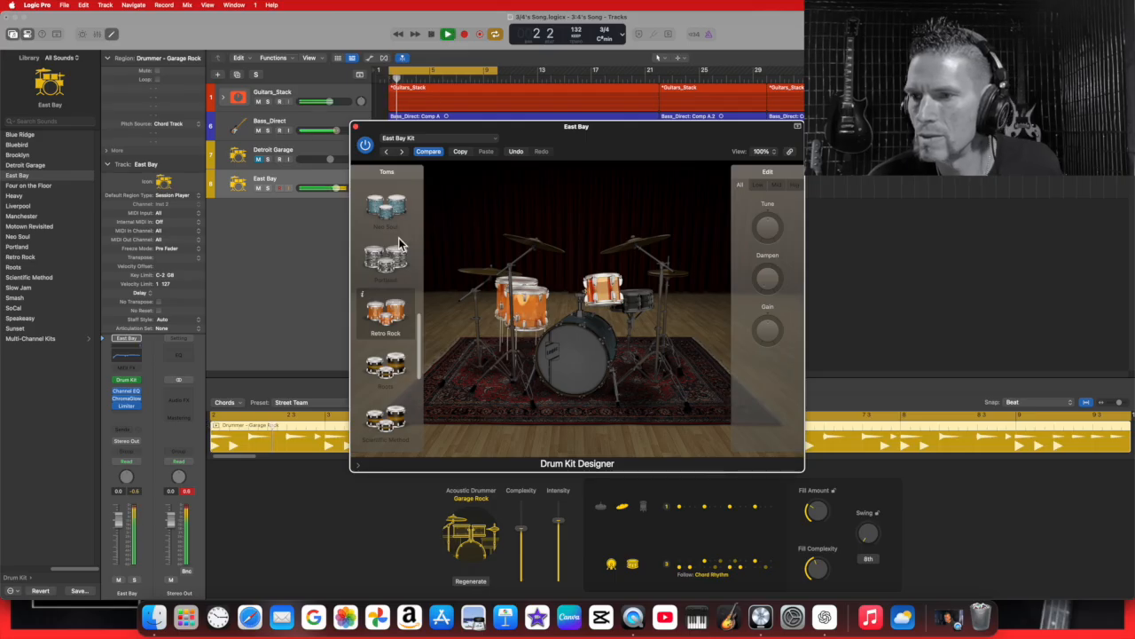
left_click(386, 259)
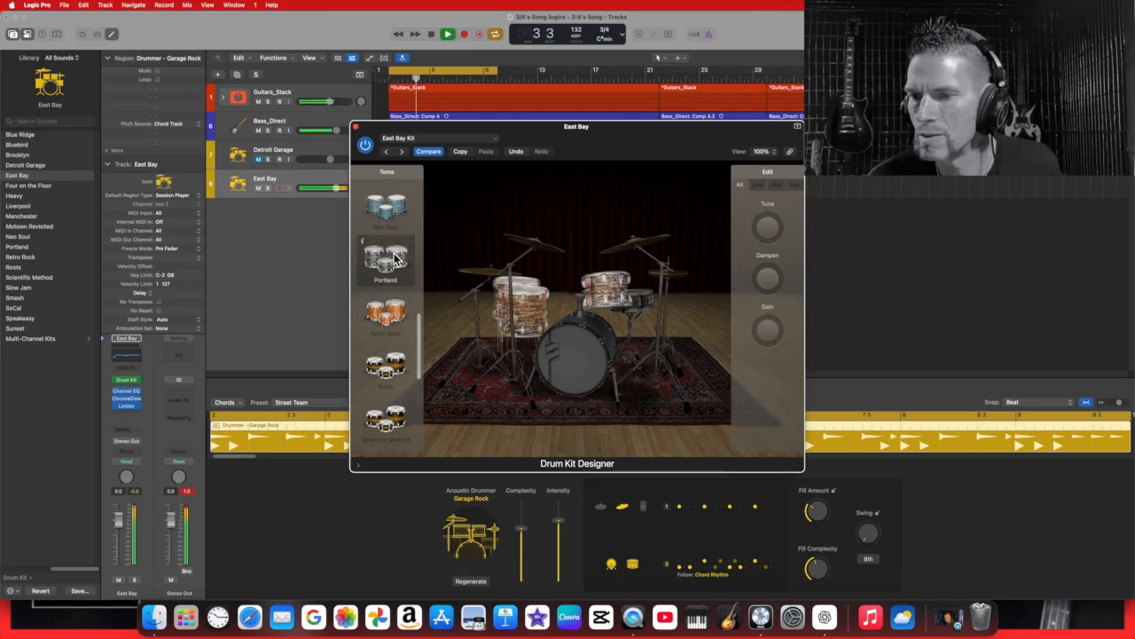
left_click(401, 309)
left_click(431, 37)
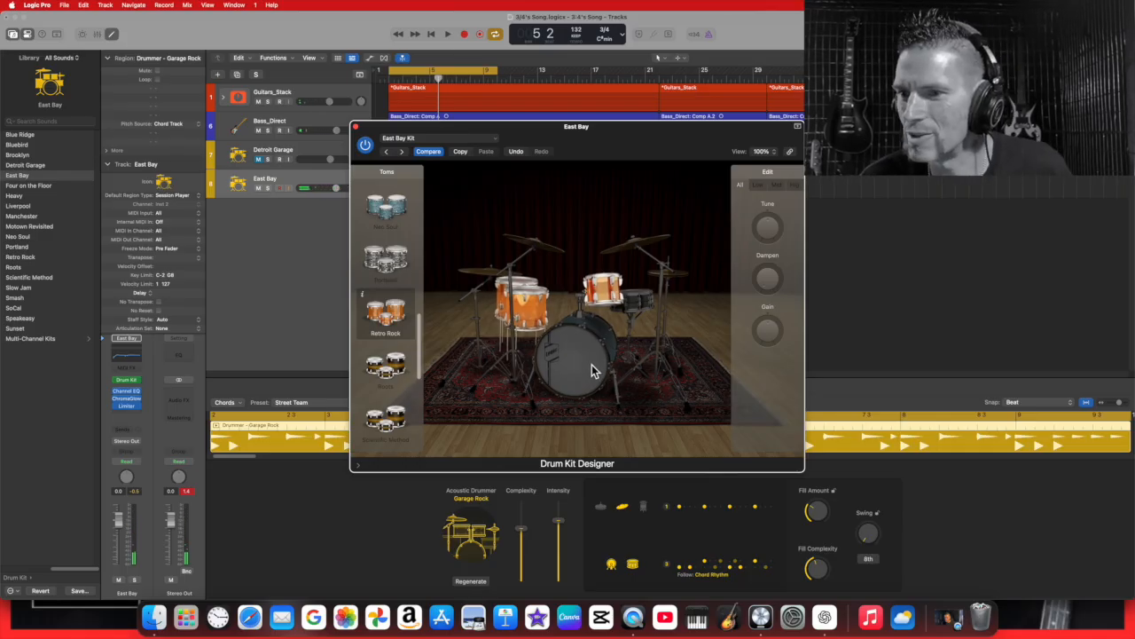
Play the song and audition the Bluebird and Detroit Garage kicks, switching the kick to East Bay
left_click(592, 371)
left_click(447, 34)
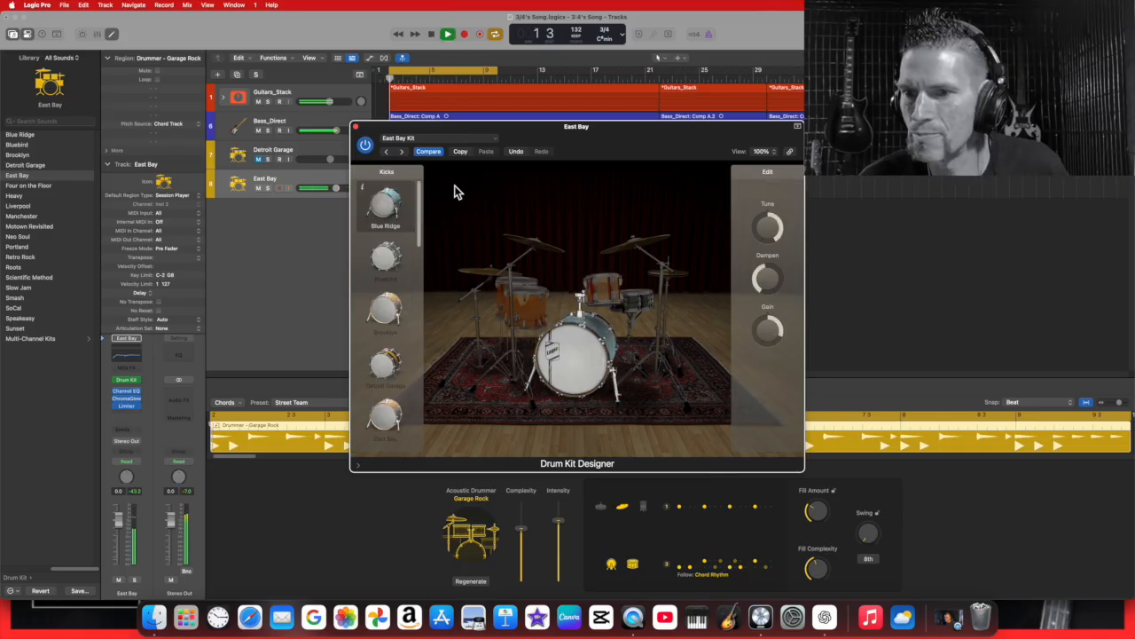
left_click(386, 259)
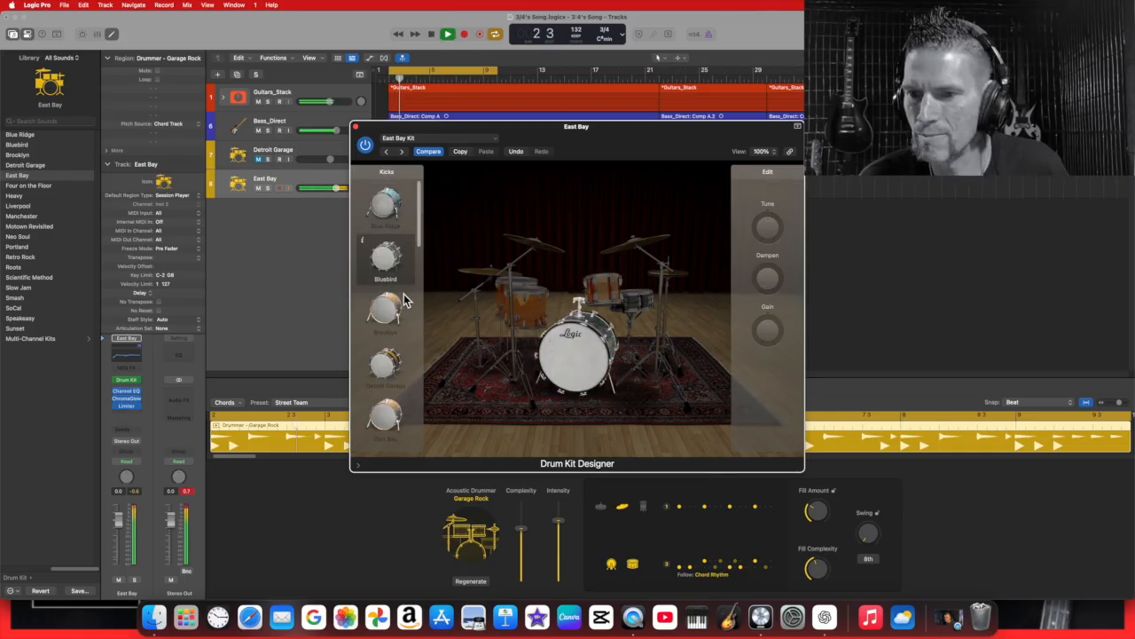
left_click(382, 377)
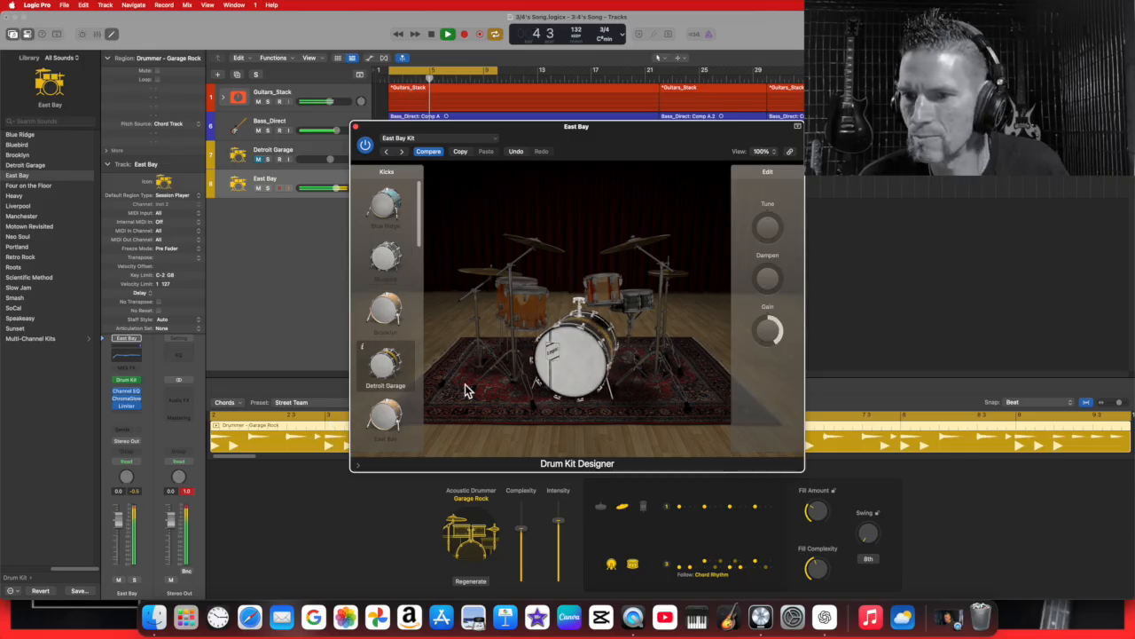
left_click(387, 416)
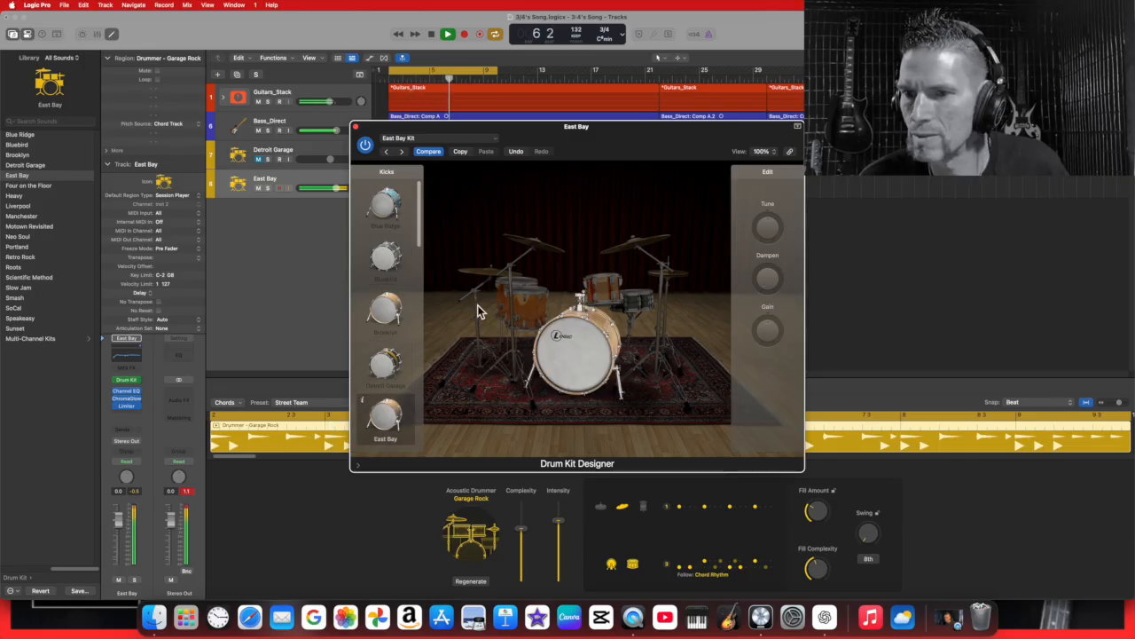
With the song playing, audition the Brooklyn kick, switch the kick to Four on the Floor, and return to the full kit view
left_click(385, 310)
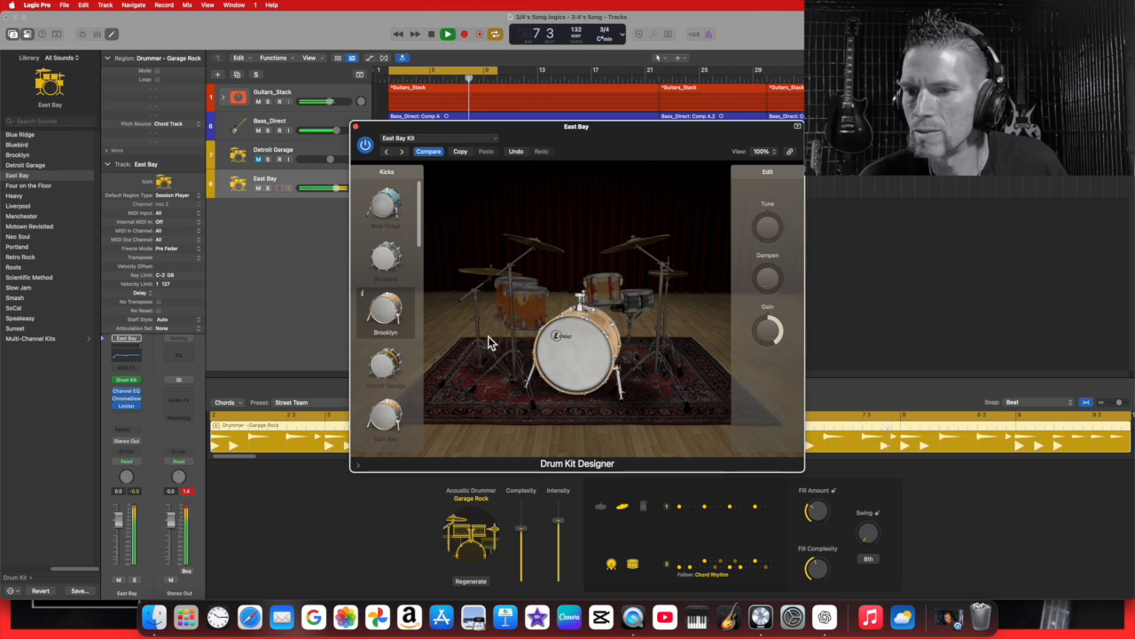
scroll(381, 383, "down", 3)
left_click(386, 326)
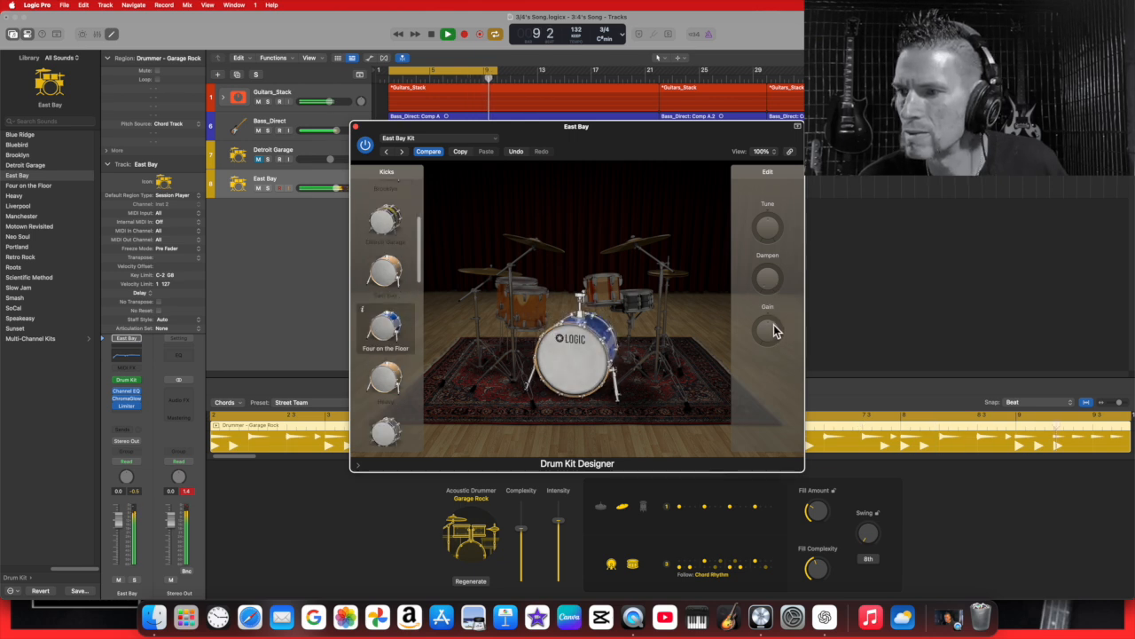
left_click(788, 295)
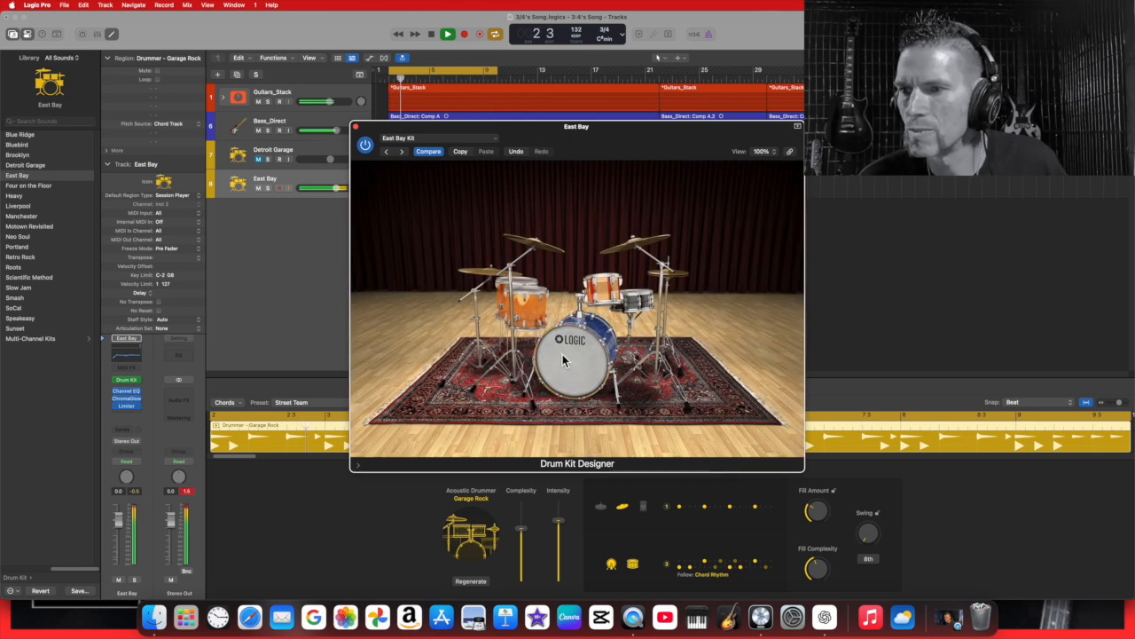
Try the Detroit Garage snare during playback with its gain raised and its tuning lowered
left_click(645, 311)
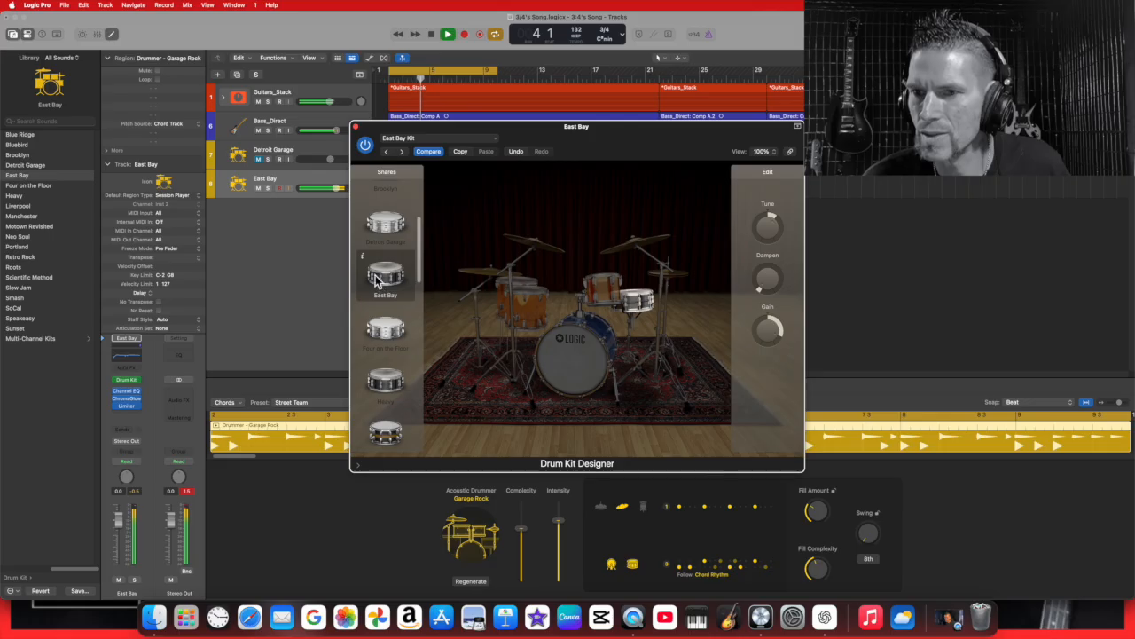
left_click(394, 221)
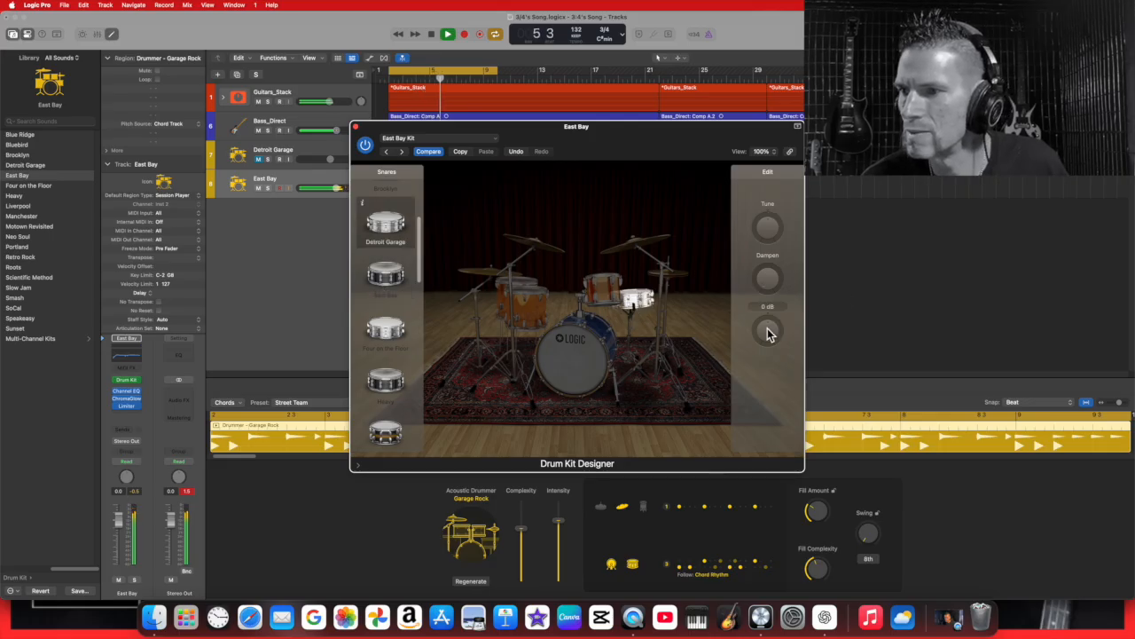
left_click_drag(768, 227, 765, 255)
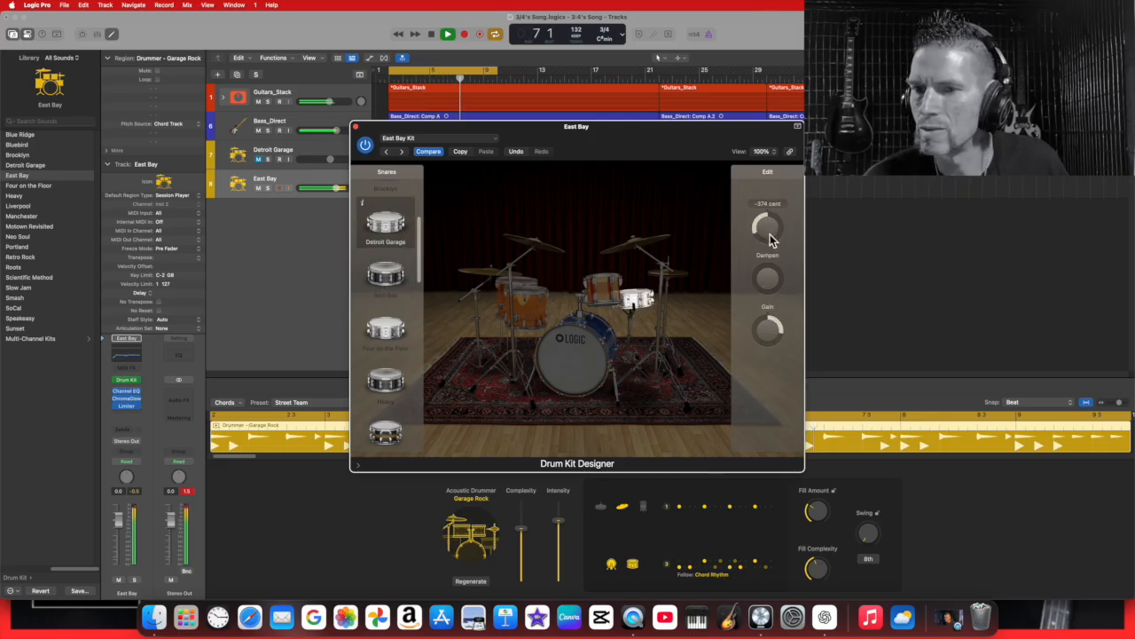
Switch the snare to Heavy, lower its tuning slightly and raise its gain, and stop playback
left_click(385, 385)
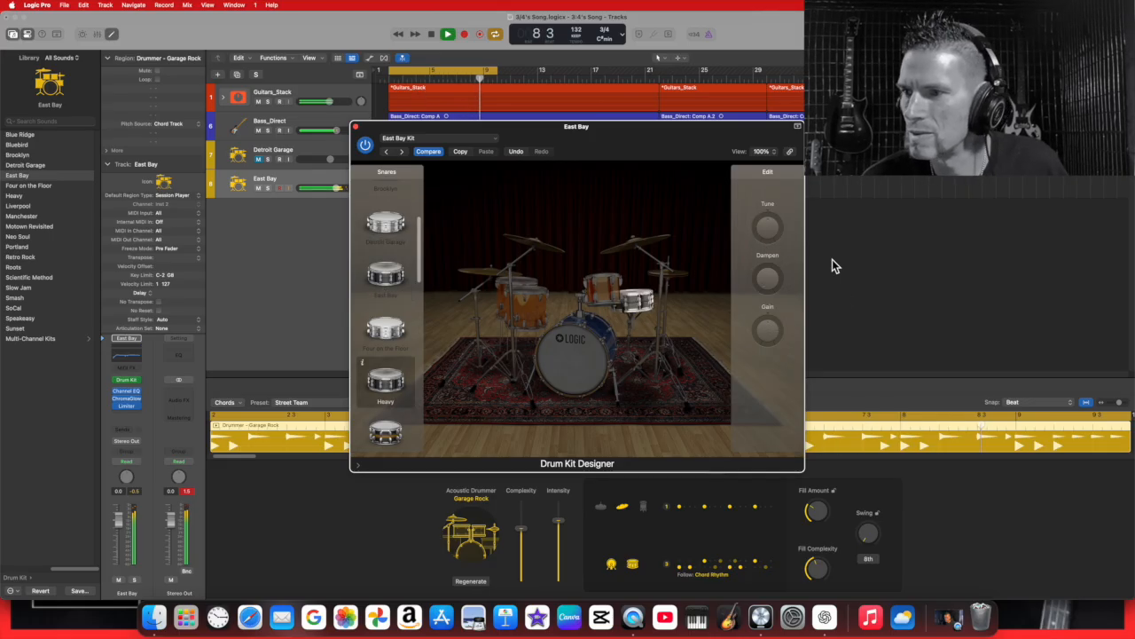
mouse_move(777, 238)
left_mouse_down()
mouse_move(785, 229)
mouse_move(771, 259)
mouse_move(765, 234)
mouse_move(772, 292)
mouse_move(770, 226)
left_mouse_up()
mouse_move(770, 330)
left_mouse_down()
mouse_move(771, 346)
mouse_move(774, 331)
left_mouse_up()
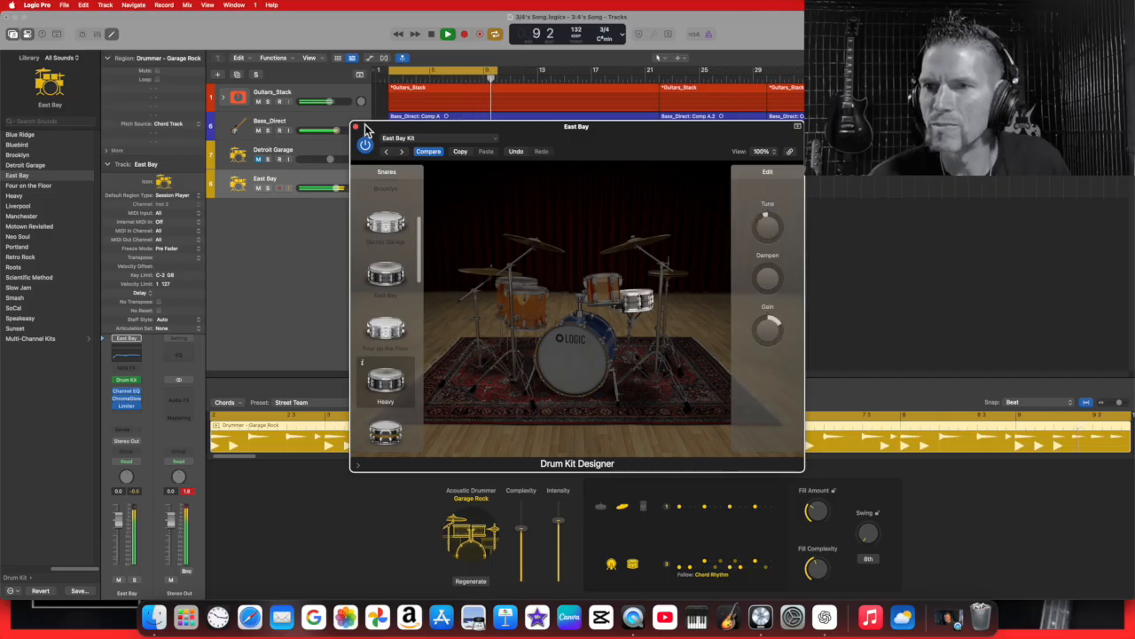
left_click(431, 35)
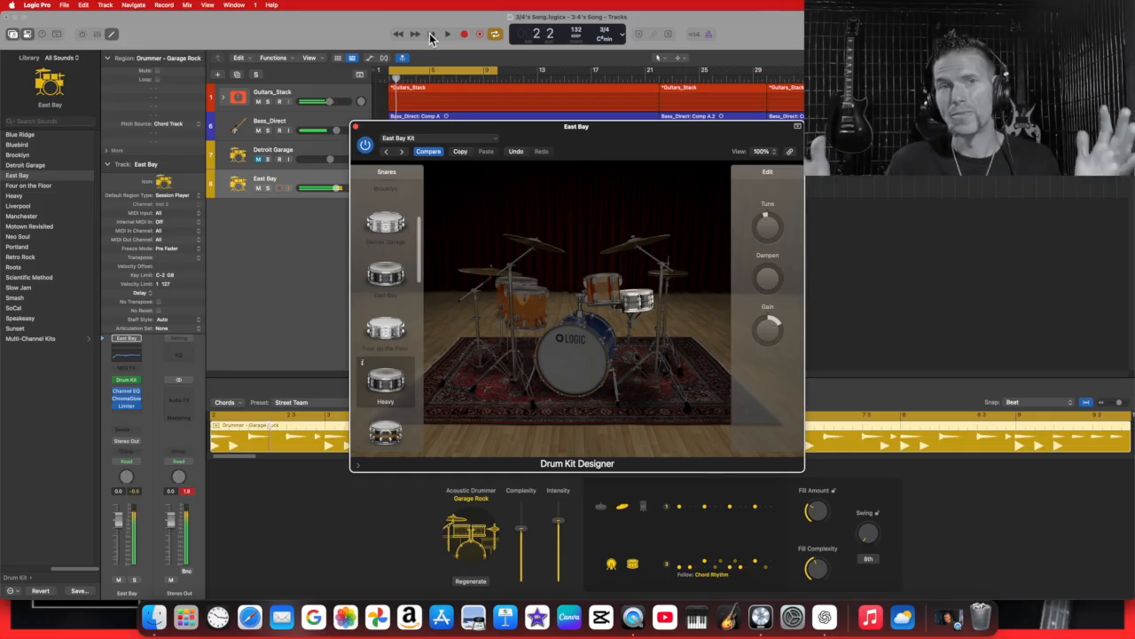